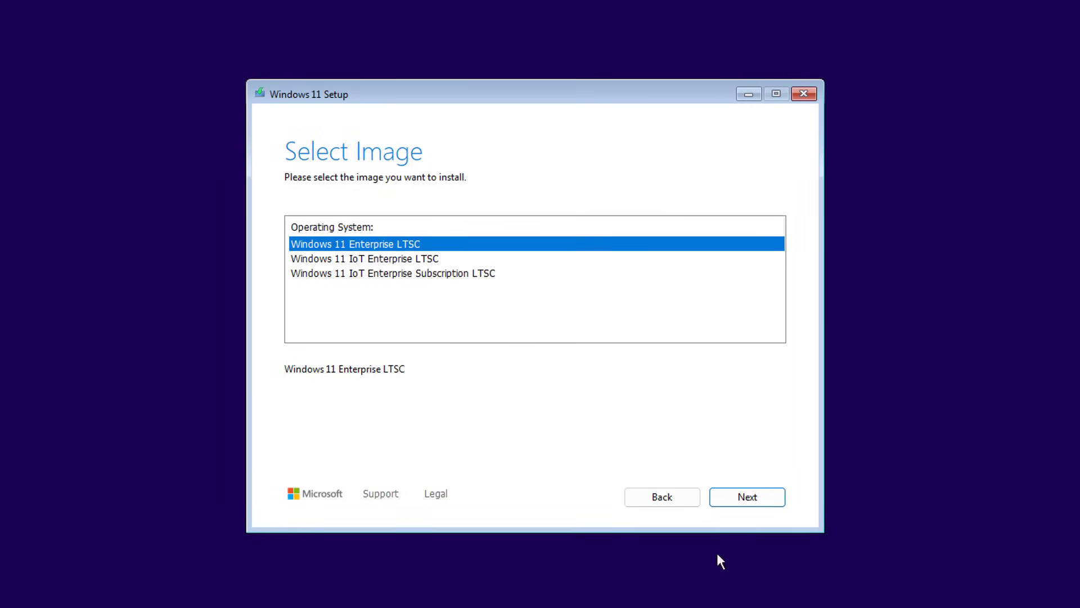
Pick Windows 11 Enterprise LTSC, accept the license, and install it to the unallocated 80 GB Disk 0
{"action": "left_click", "coordinate": [740, 495]}
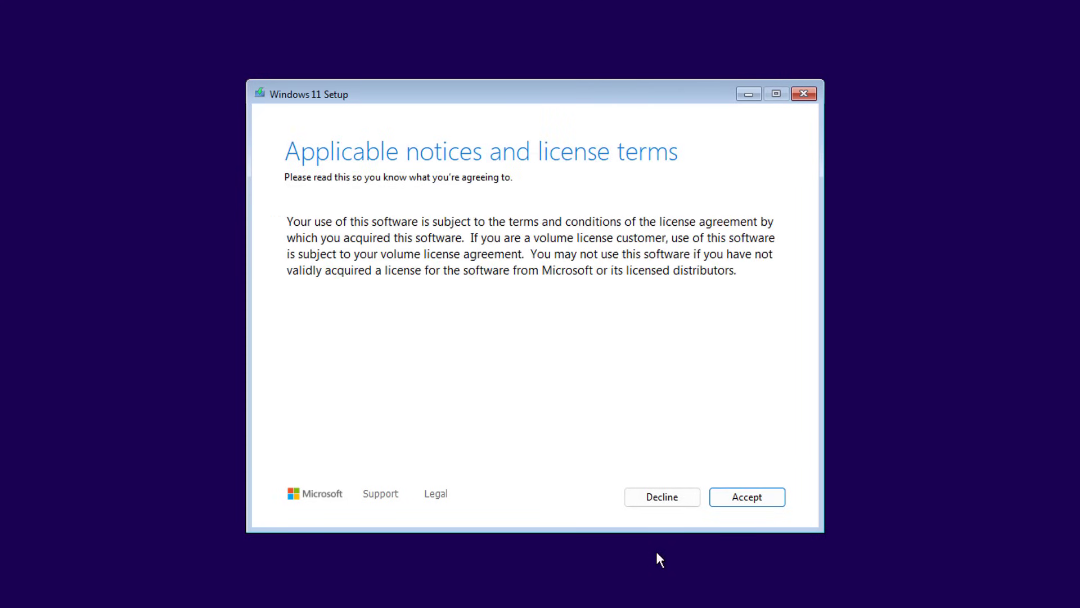
{"action": "left_click", "coordinate": [757, 498]}
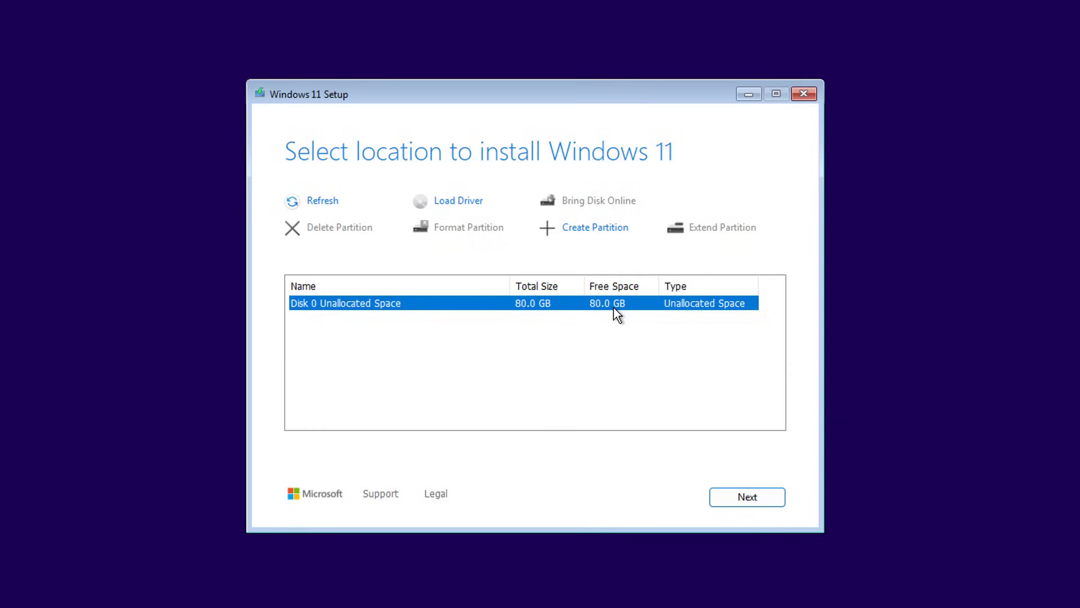
{"action": "left_click", "coordinate": [782, 498]}
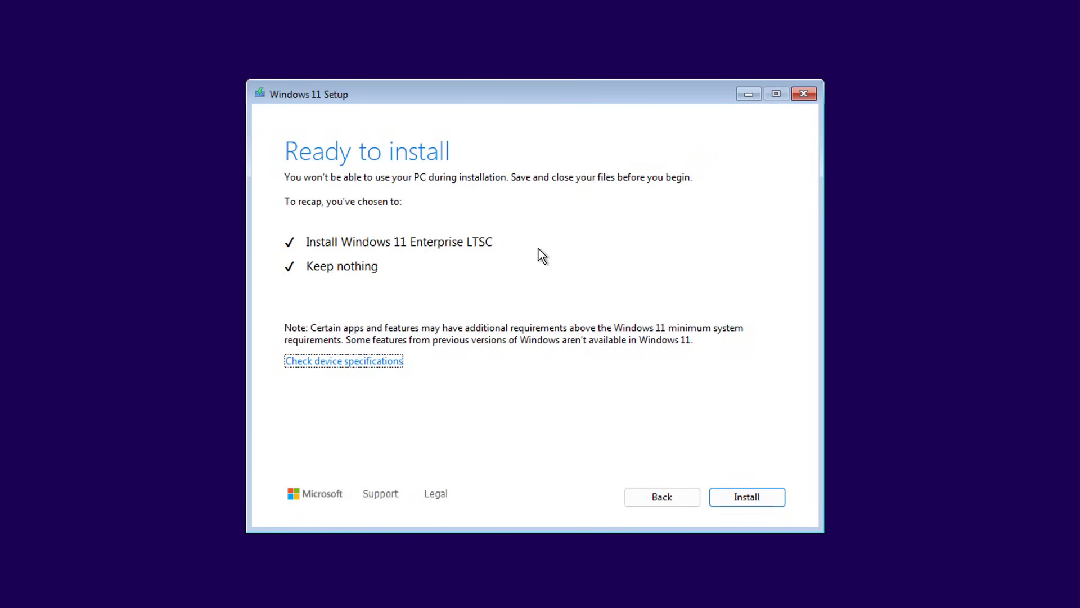
{"action": "left_click", "coordinate": [760, 500]}
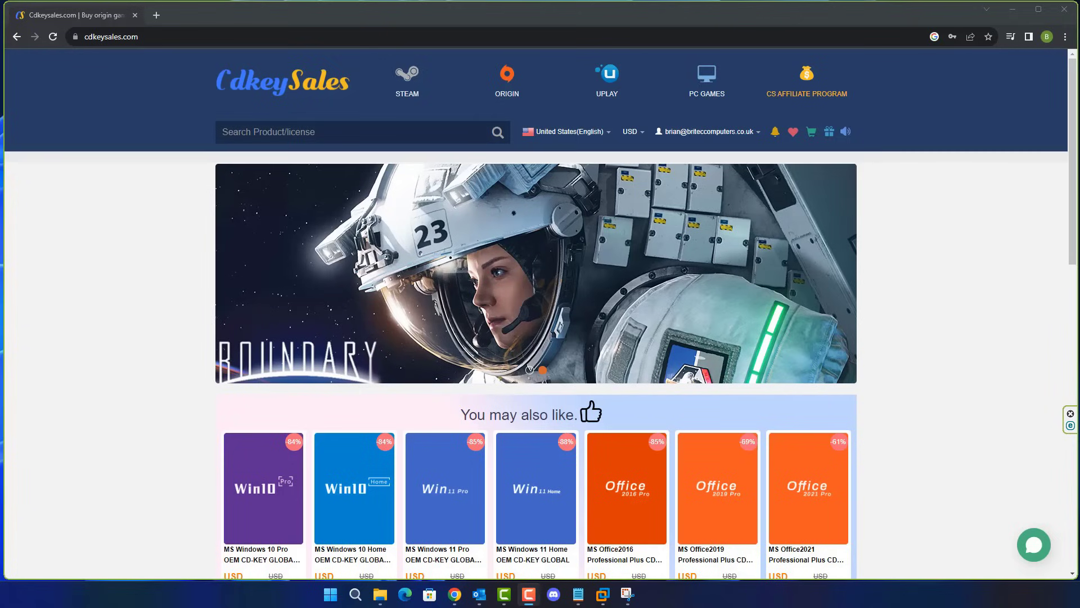
Look at the Windows 11 Pro key page, then return to the Windows 10 Pro product
{"action": "scroll", "coordinate": [469, 469], "scroll_direction": "down", "scroll_amount": 1}
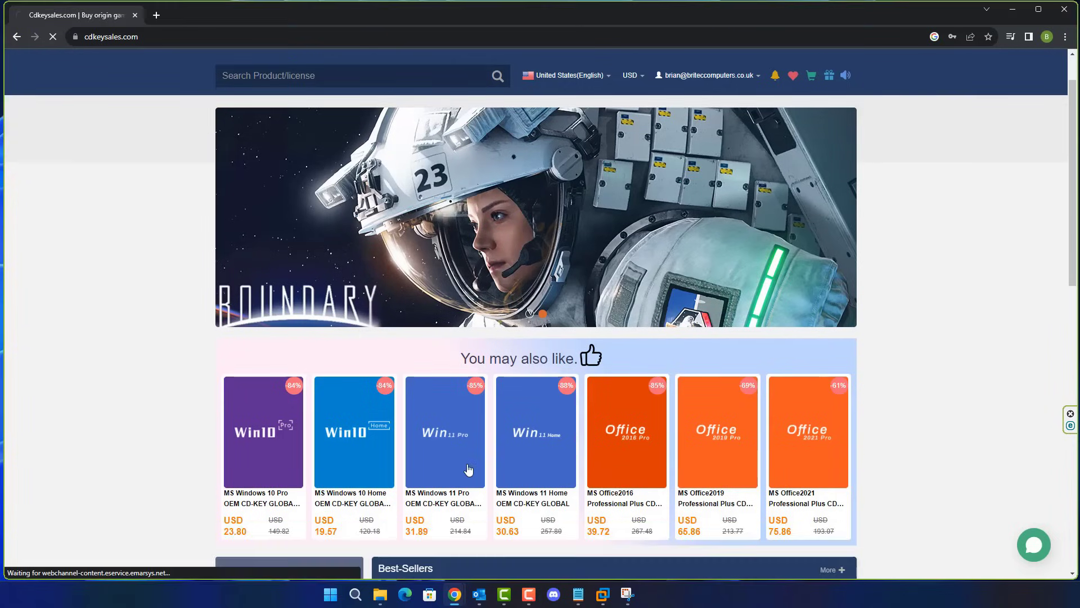
{"action": "left_click", "coordinate": [468, 468]}
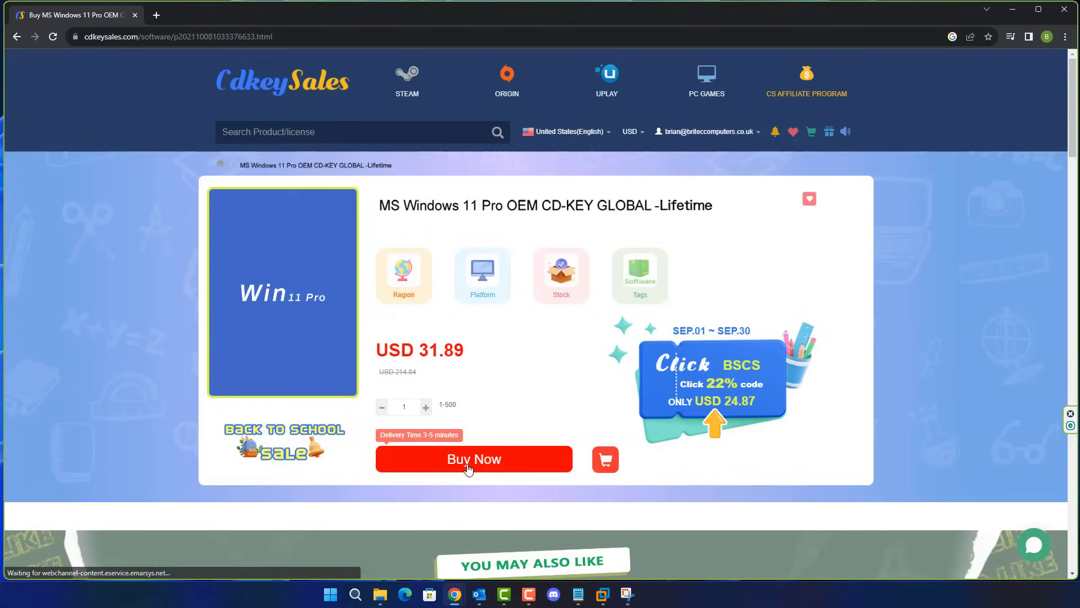
{"action": "left_click", "coordinate": [17, 37]}
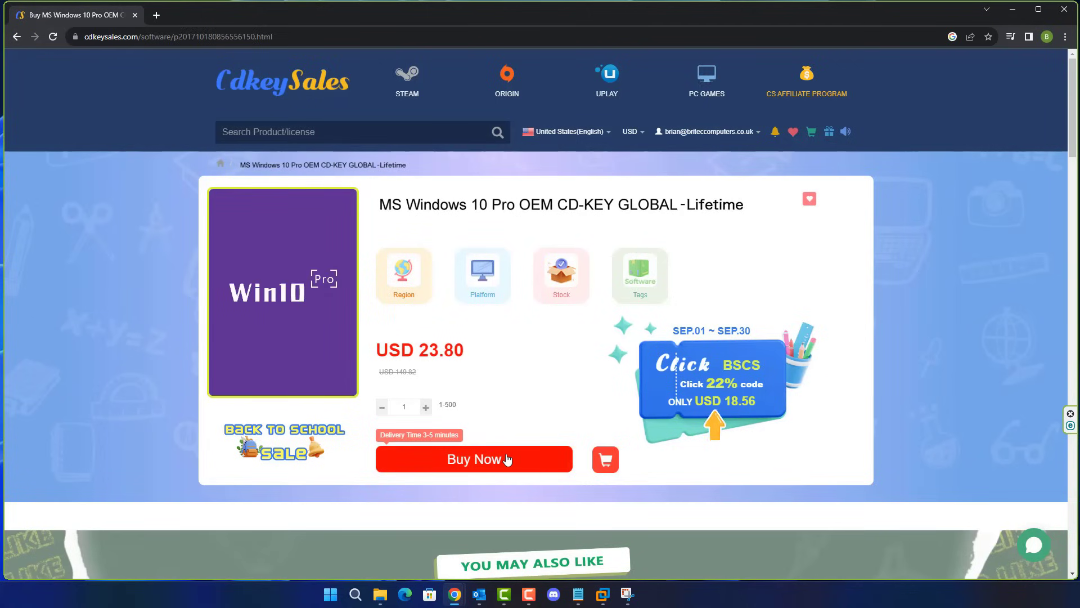
Buy the Windows 10 Pro key with promo code BR09 (USD 16.66) and submit the order
{"action": "left_click", "coordinate": [505, 460]}
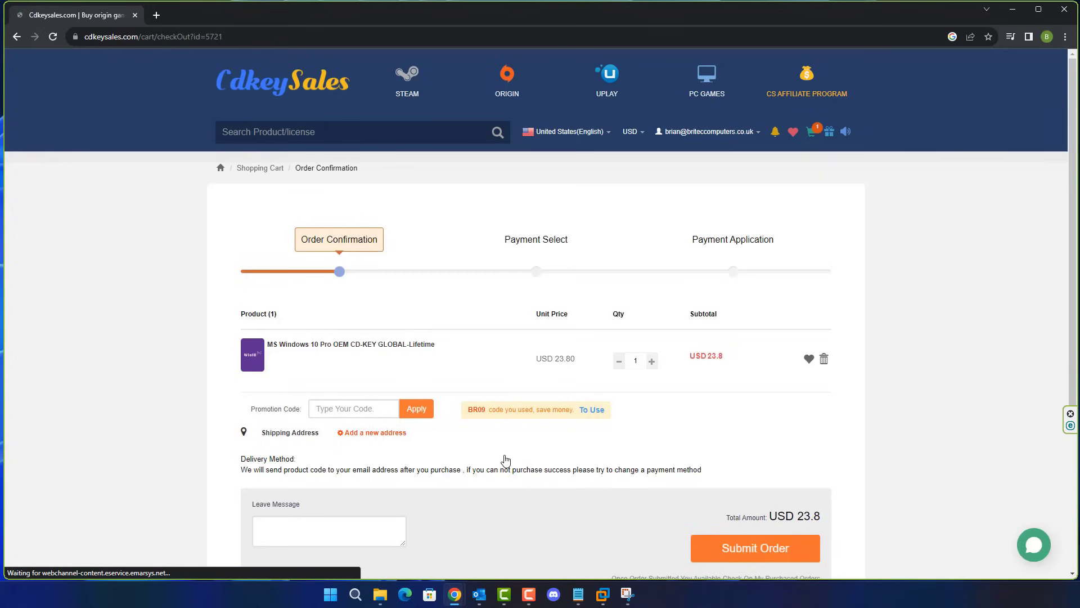
{"action": "left_click", "coordinate": [367, 415]}
{"action": "type", "text": "BR09"}
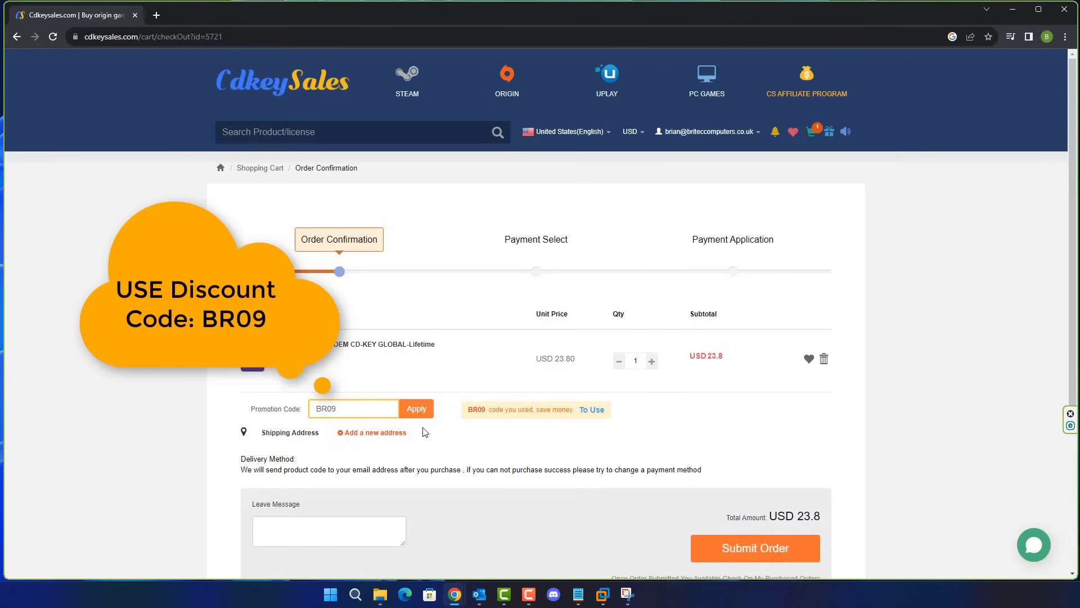
{"action": "left_click", "coordinate": [417, 410]}
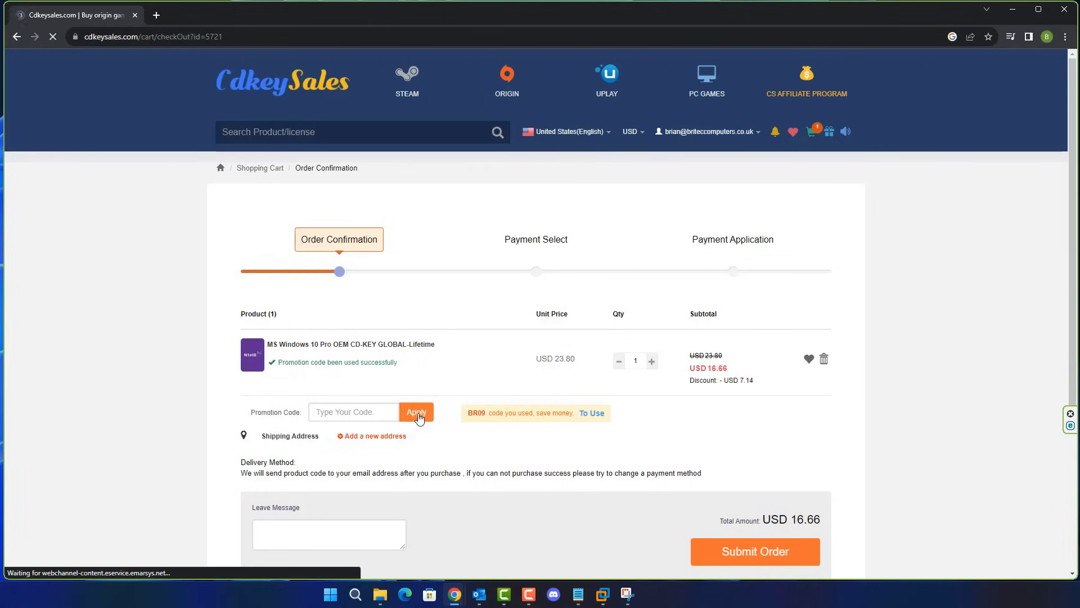
{"action": "left_click", "coordinate": [763, 556]}
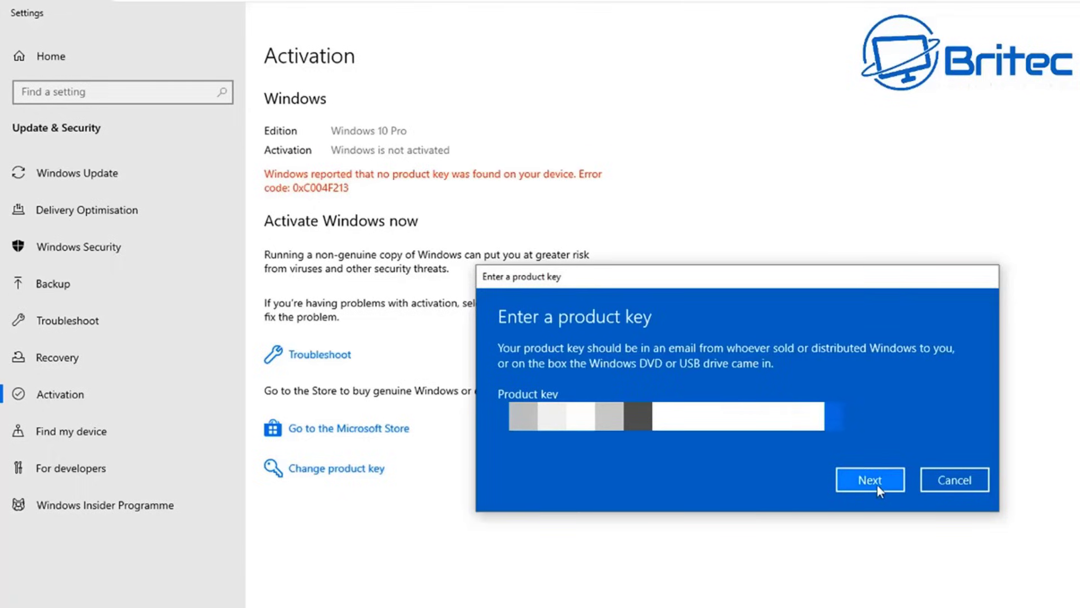
Submit the pasted product key and activate Windows with it
{"action": "left_click", "coordinate": [877, 485]}
{"action": "left_click", "coordinate": [871, 444]}
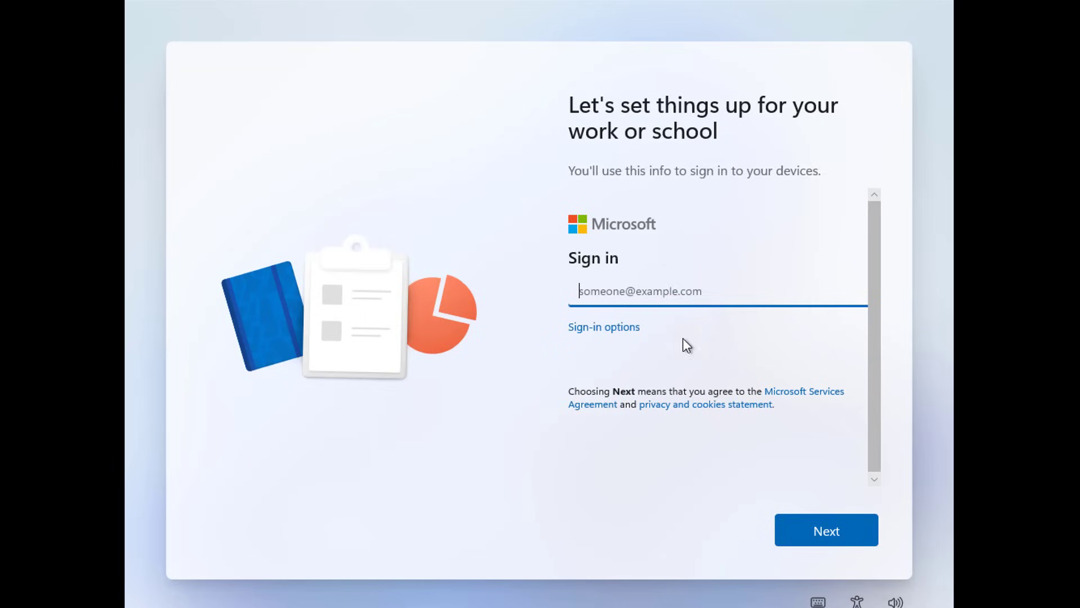
Create a local account with the entered user name and no password
{"action": "left_click", "coordinate": [596, 329]}
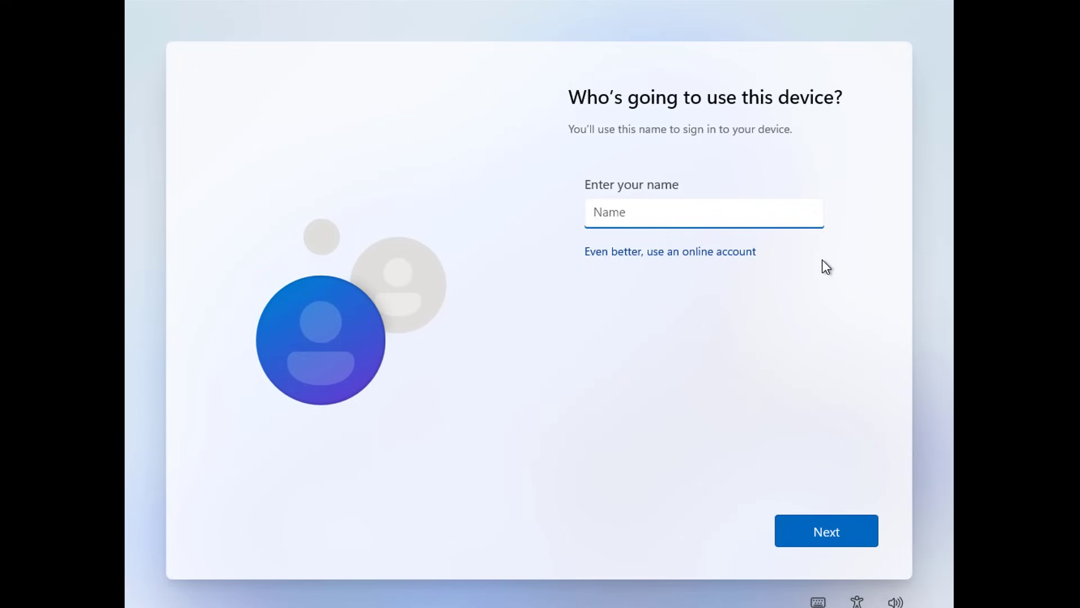
{"action": "type", "text": "Britec"}
{"action": "left_click", "coordinate": [835, 535]}
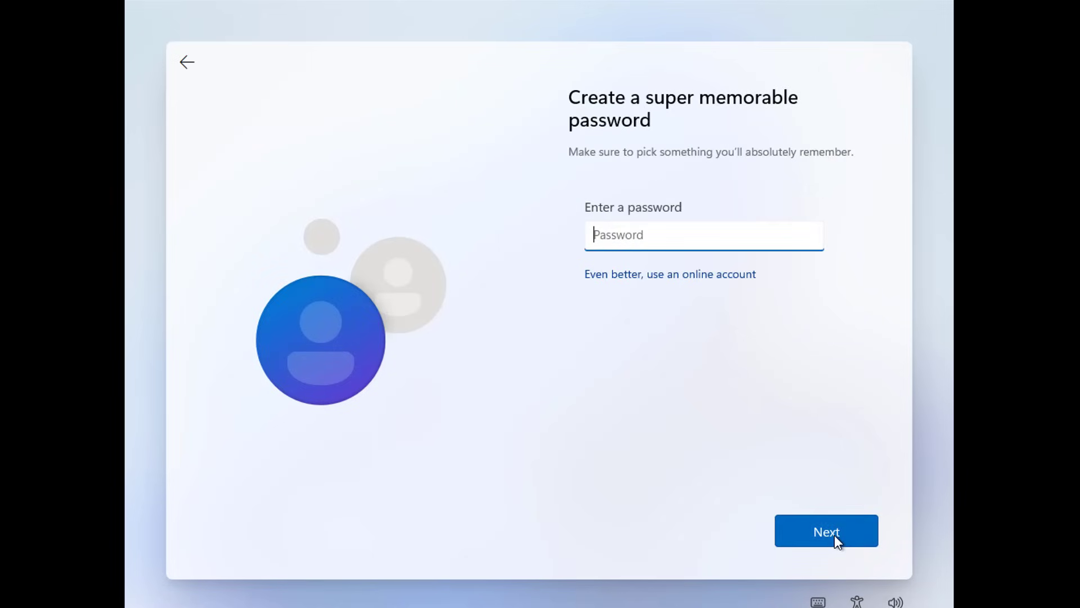
{"action": "left_click", "coordinate": [835, 535]}
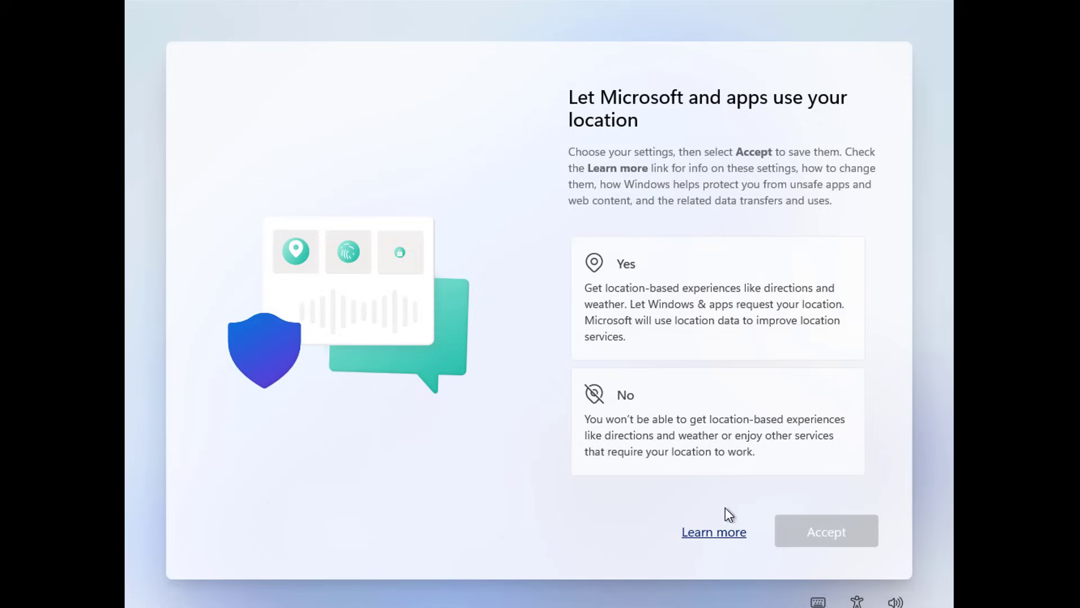
Turn off location, Find my device, inking data sharing and tailored experiences; send only required diagnostics
{"action": "left_click", "coordinate": [664, 419]}
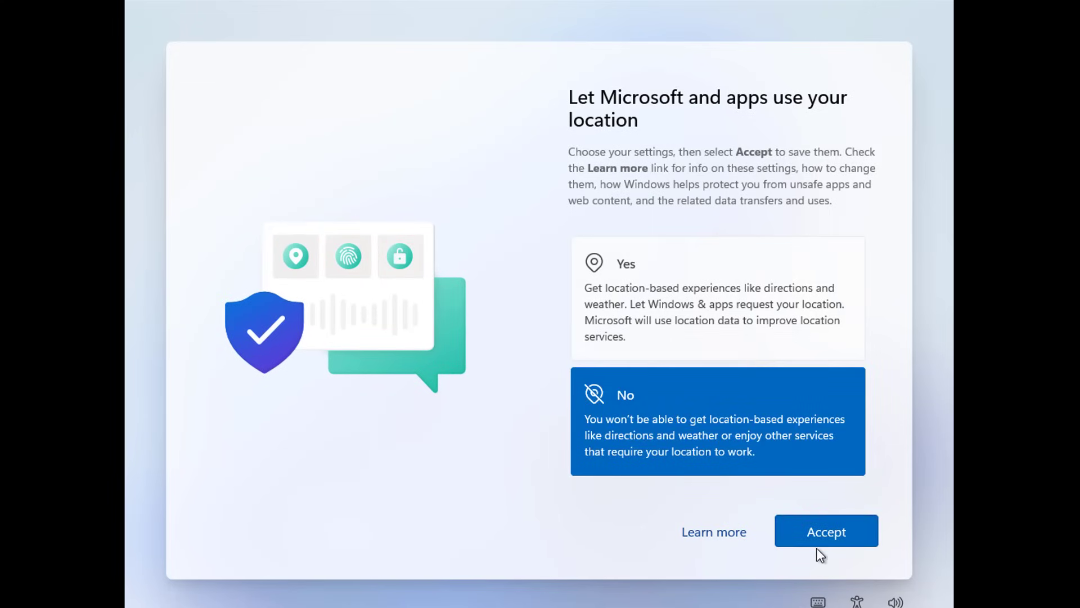
{"action": "left_click", "coordinate": [827, 529]}
{"action": "left_click", "coordinate": [682, 392]}
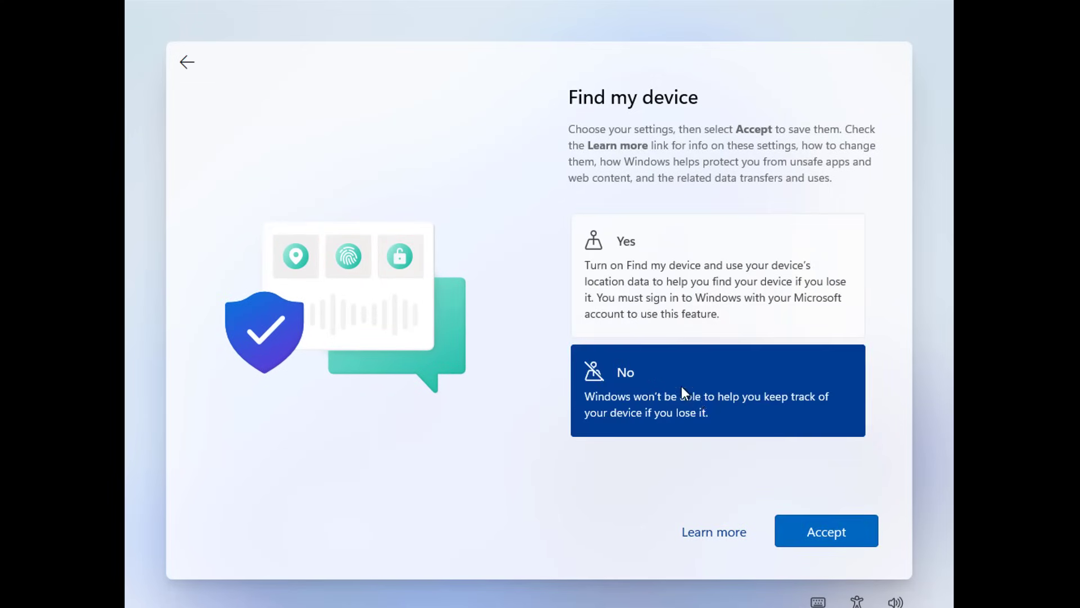
{"action": "left_click", "coordinate": [855, 544]}
{"action": "scroll", "coordinate": [726, 427], "scroll_direction": "down", "scroll_amount": 5}
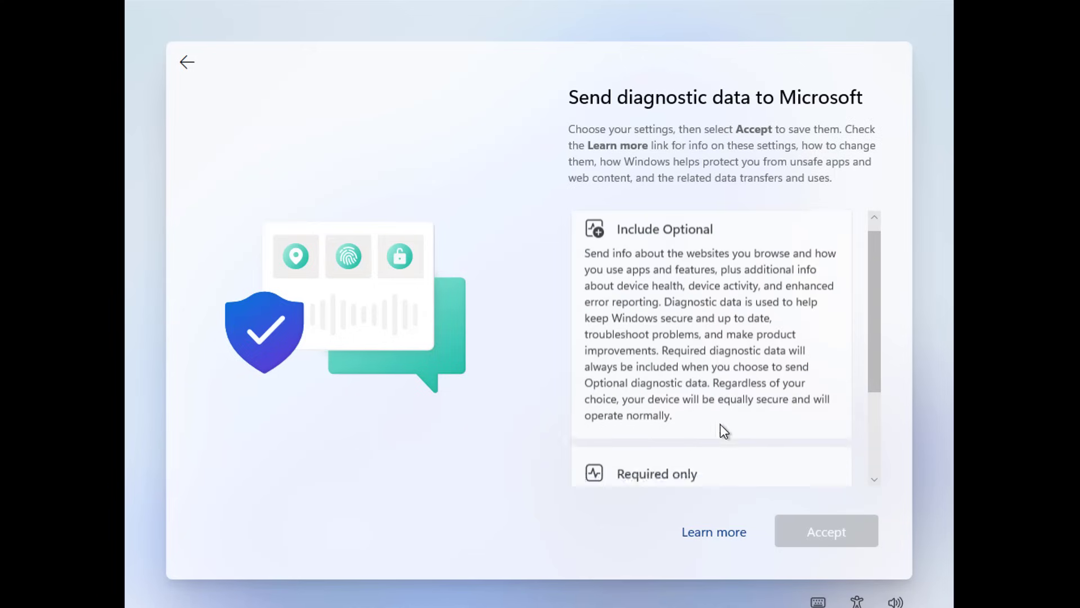
{"action": "left_click", "coordinate": [725, 411]}
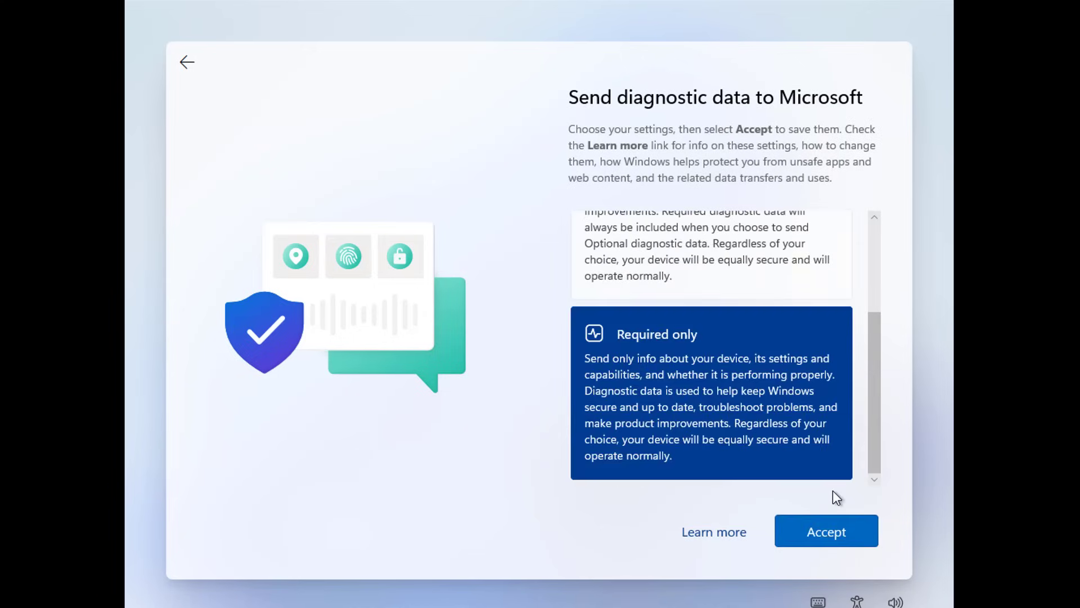
{"action": "left_click", "coordinate": [860, 527]}
{"action": "left_click", "coordinate": [714, 386]}
{"action": "left_click", "coordinate": [872, 532]}
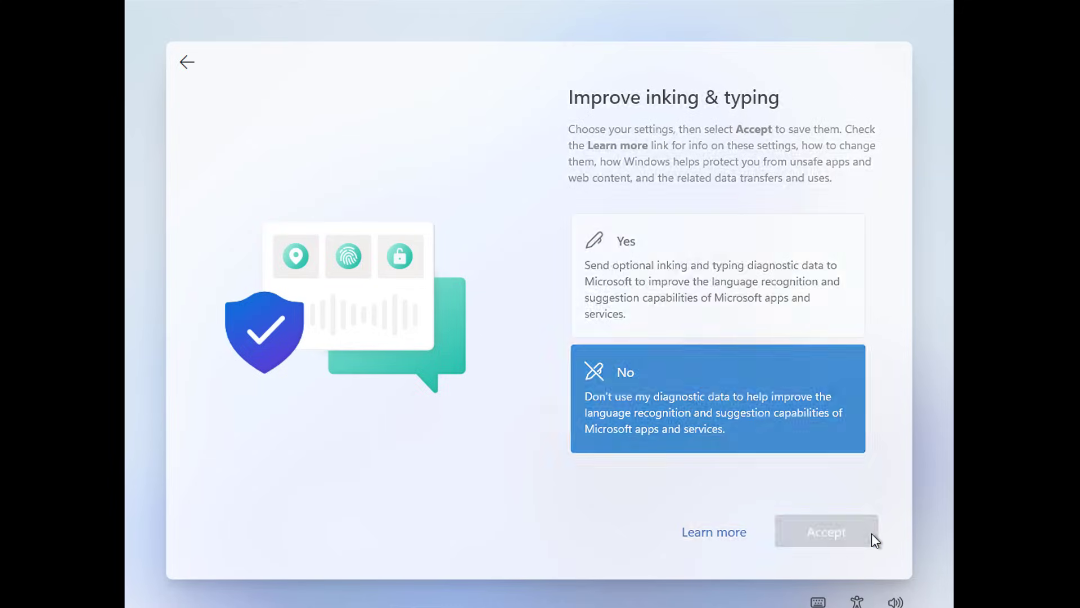
{"action": "left_click", "coordinate": [744, 423]}
{"action": "left_click", "coordinate": [840, 528]}
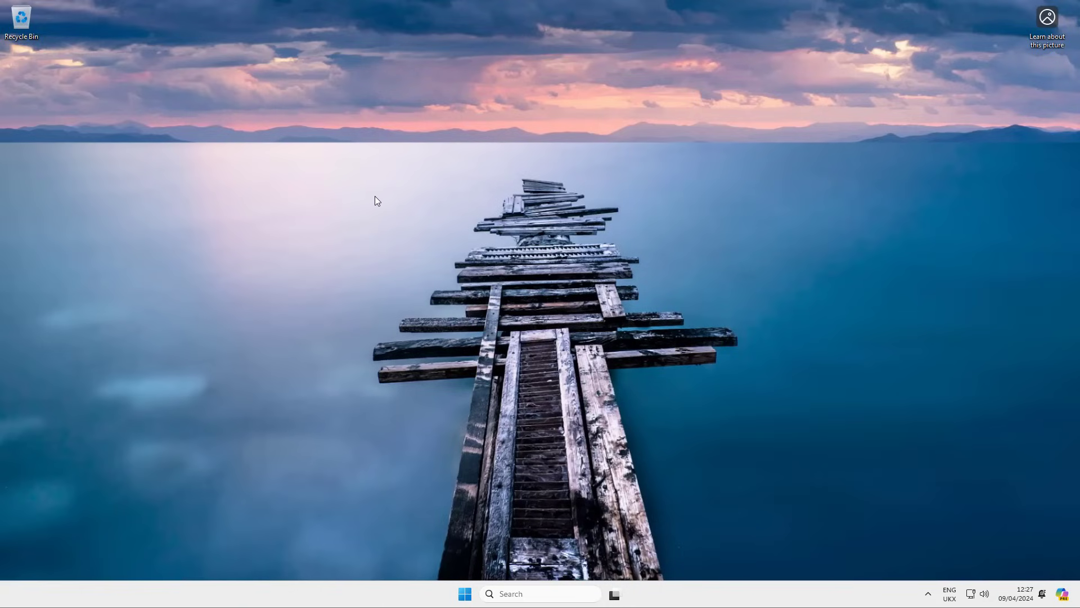
Dismiss a desktop shortcut menu and open the Start menu's All apps list
{"action": "right_click", "coordinate": [375, 197]}
{"action": "left_click", "coordinate": [269, 298]}
{"action": "left_click", "coordinate": [466, 596]}
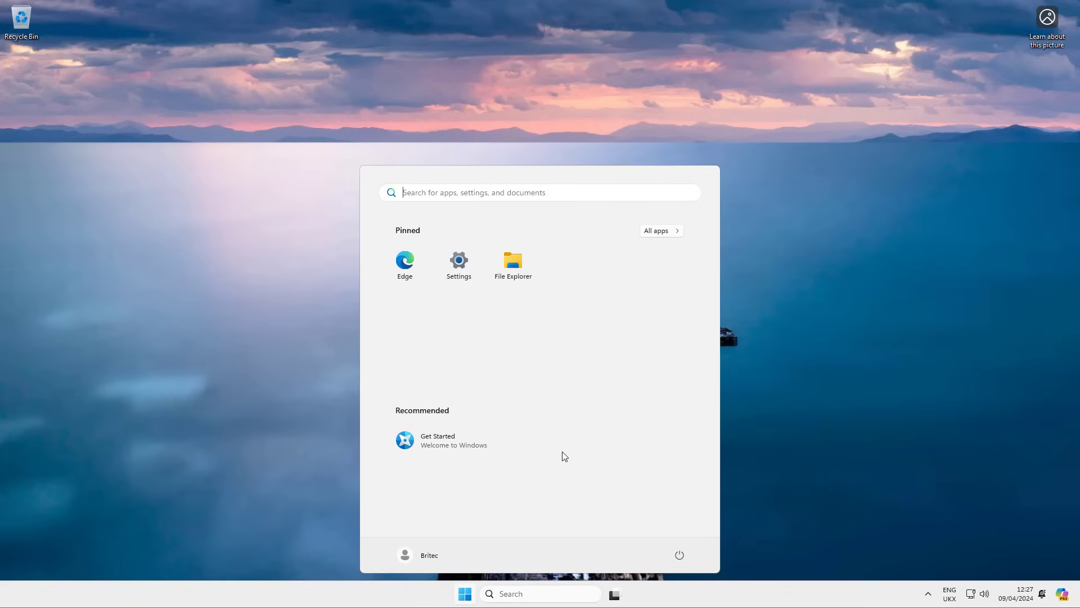
{"action": "left_click", "coordinate": [663, 230]}
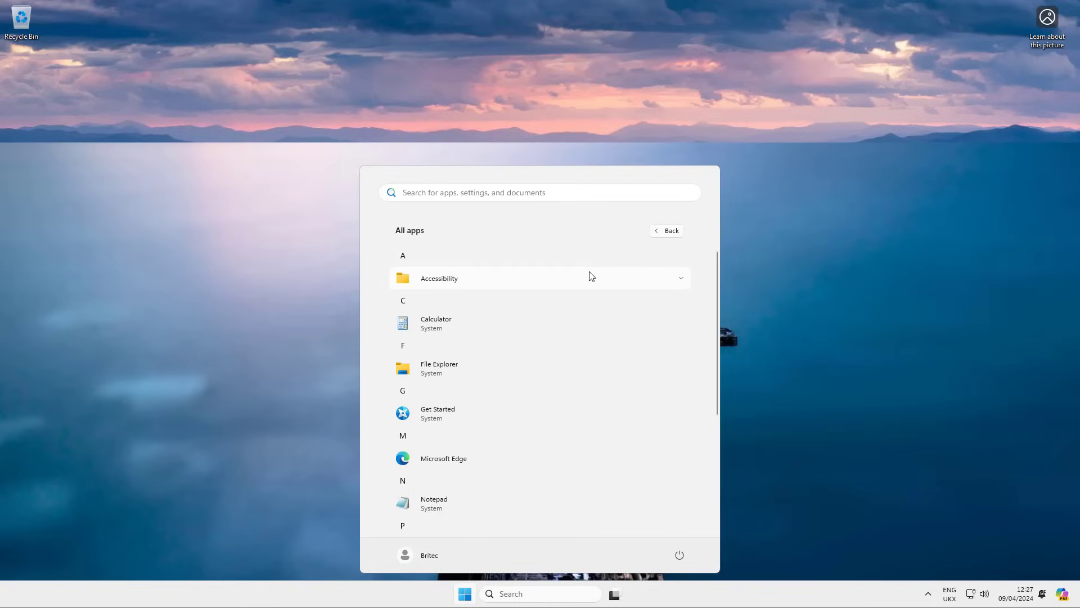
Check the Get Started entry's options, browse the app list, and open Microsoft Edge's options menu
{"action": "right_click", "coordinate": [429, 411]}
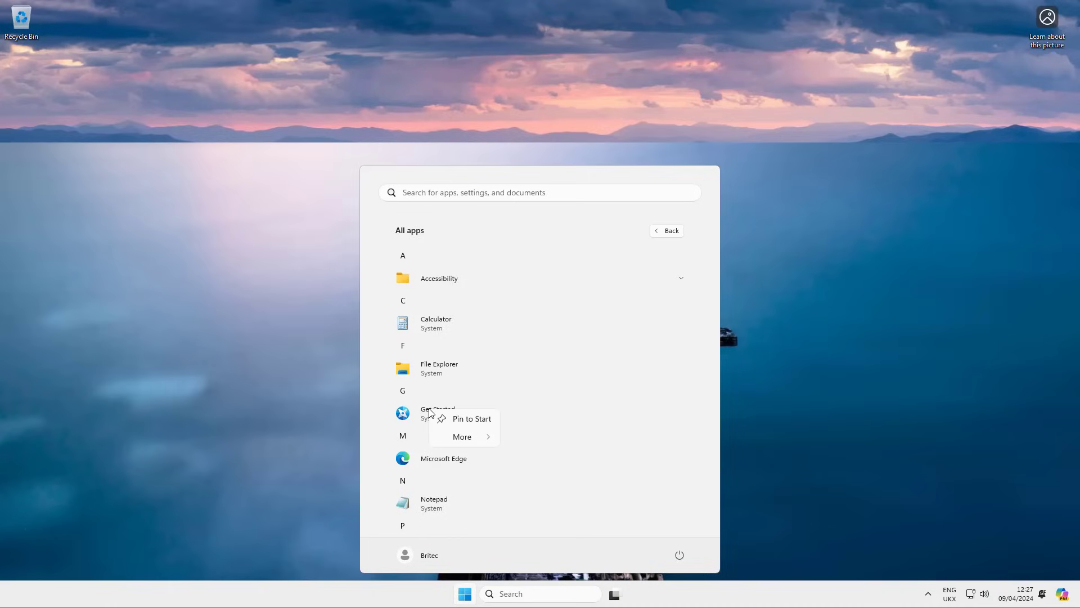
{"action": "mouse_move", "coordinate": [471, 440]}
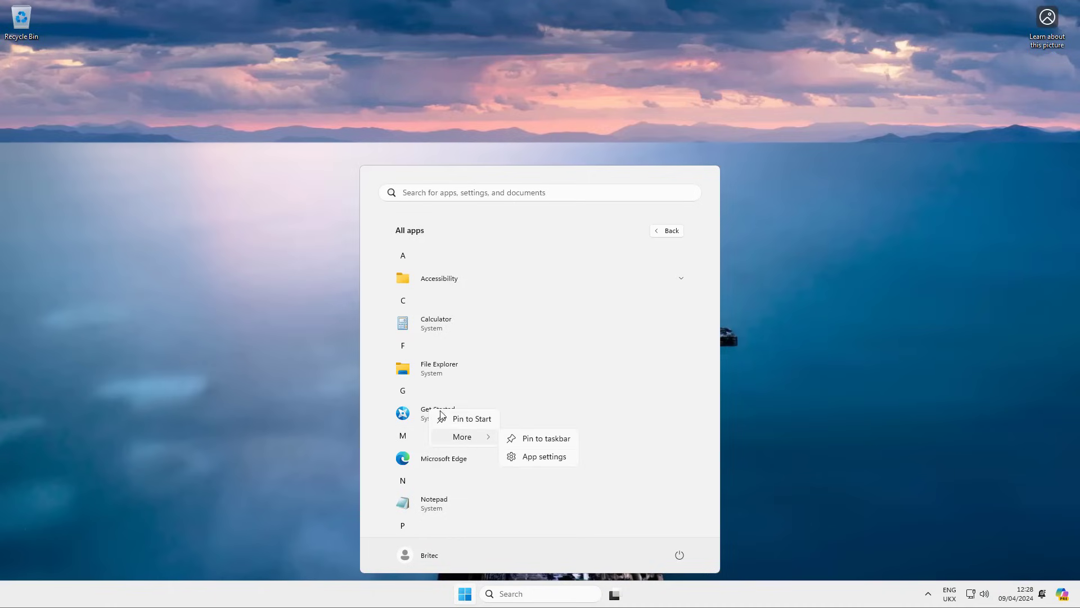
{"action": "left_click", "coordinate": [610, 342]}
{"action": "scroll", "coordinate": [610, 343], "scroll_direction": "down", "scroll_amount": 3}
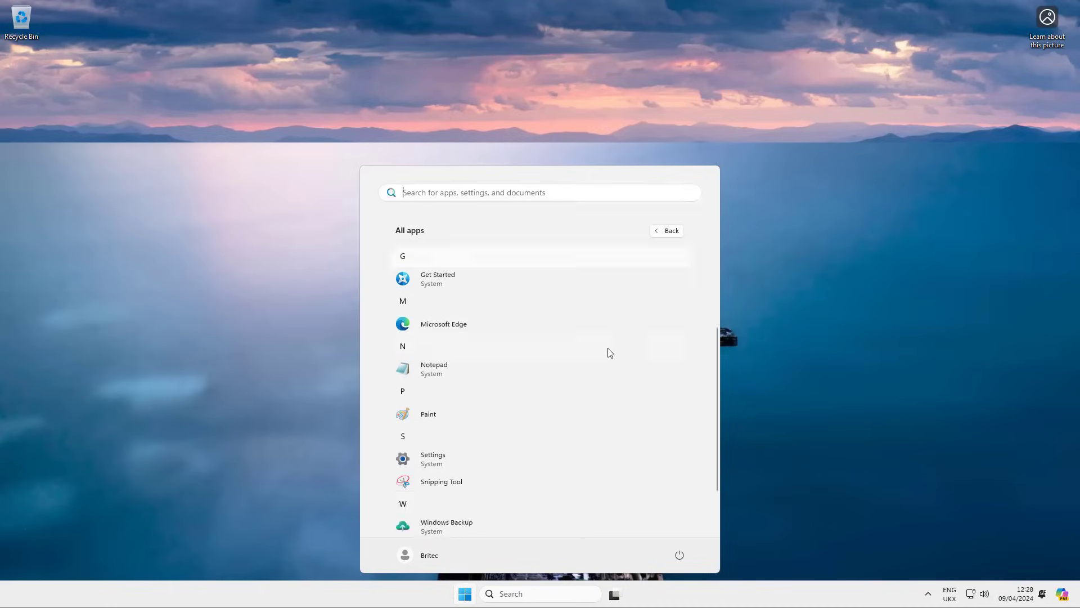
{"action": "scroll", "coordinate": [610, 352], "scroll_direction": "down", "scroll_amount": 2}
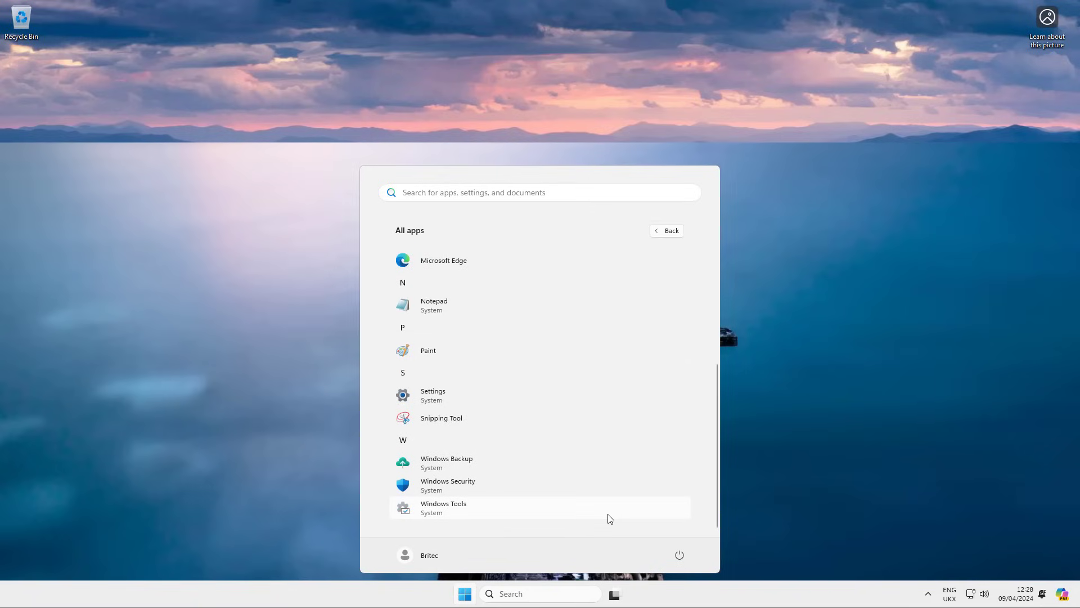
{"action": "scroll", "coordinate": [614, 513], "scroll_direction": "up", "scroll_amount": 5}
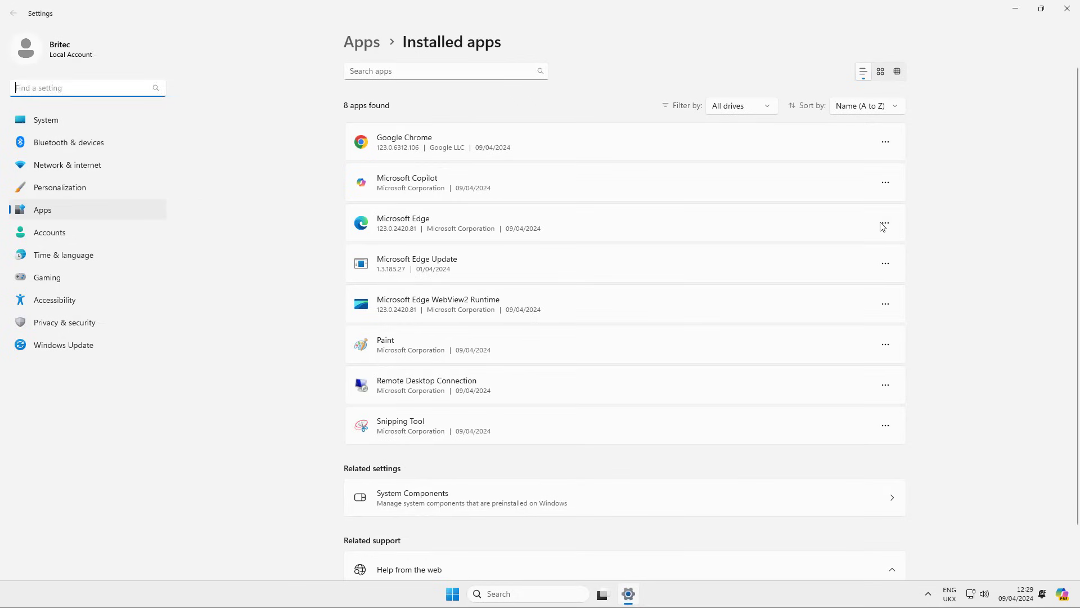
{"action": "left_click", "coordinate": [884, 224]}
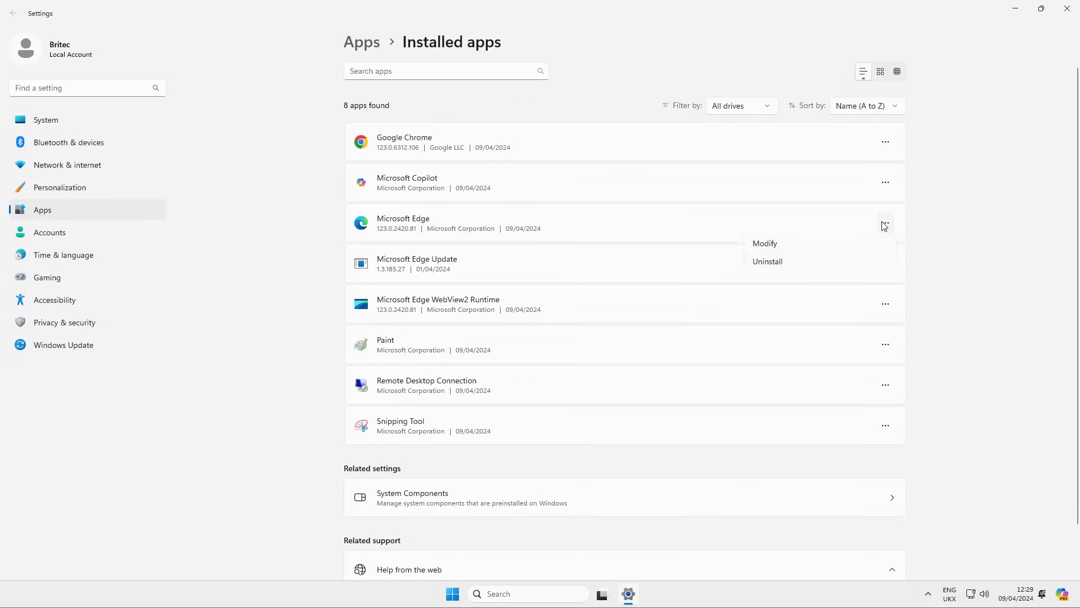
Attempt to uninstall Microsoft Edge, then end the running Edge task in Task Manager
{"action": "left_click", "coordinate": [770, 272]}
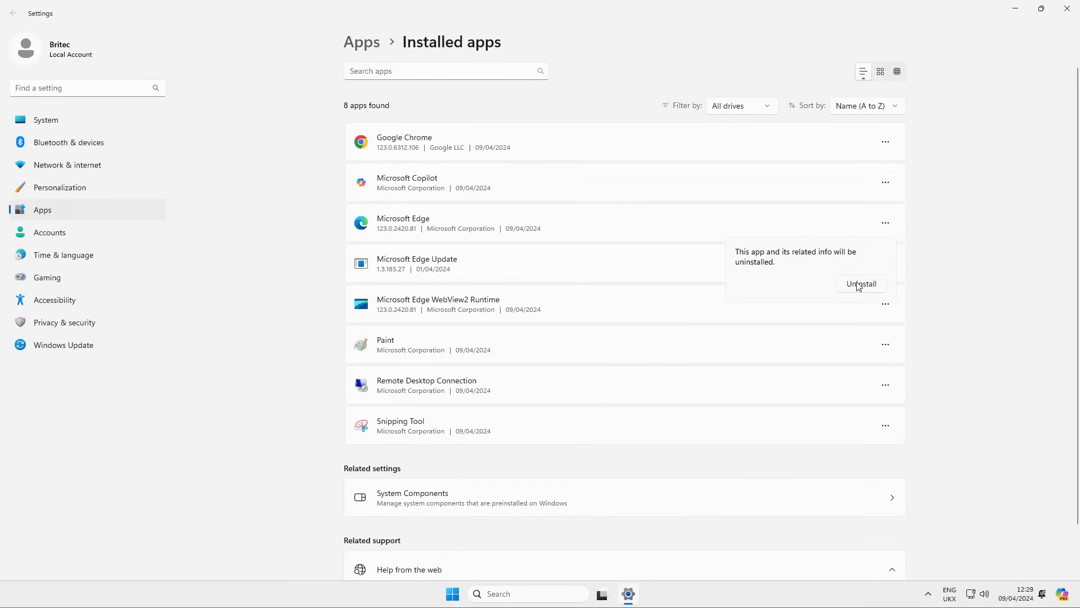
{"action": "left_click", "coordinate": [859, 284]}
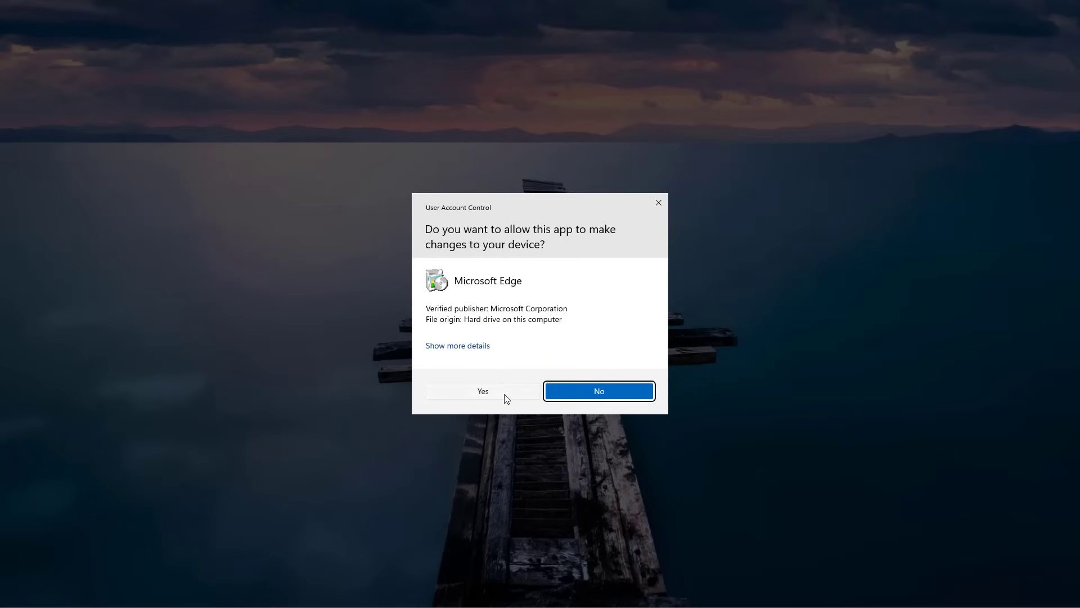
{"action": "left_click", "coordinate": [505, 395]}
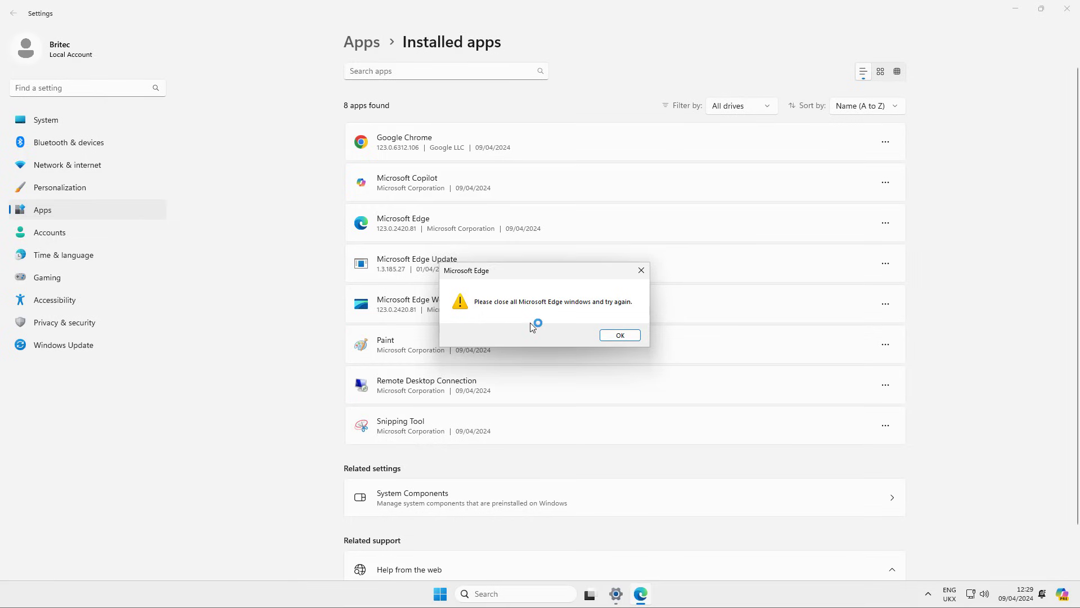
{"action": "mouse_move", "coordinate": [619, 597]}
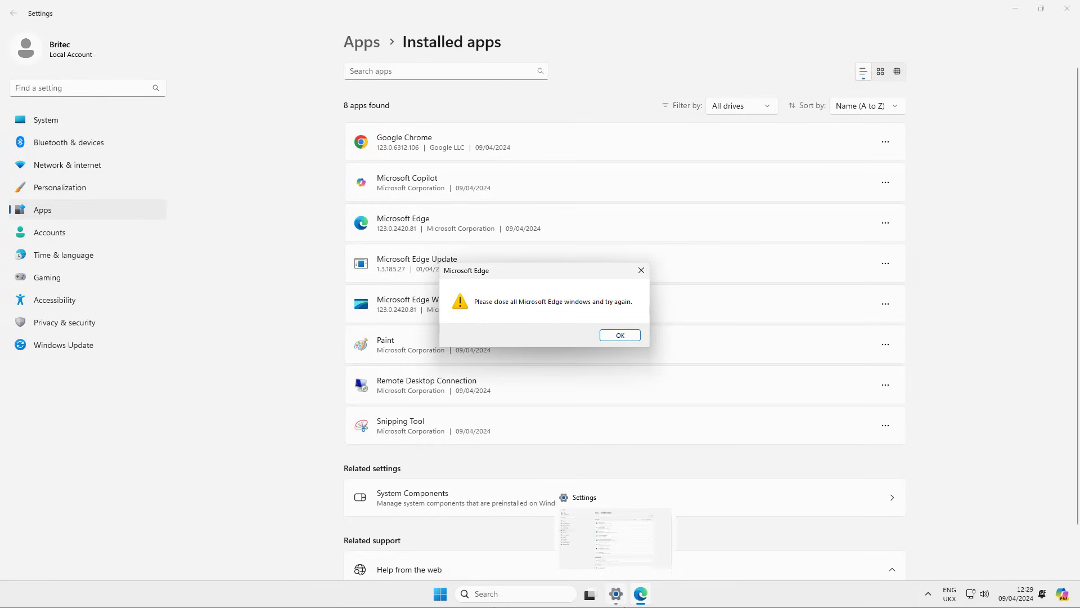
{"action": "right_click", "coordinate": [437, 595]}
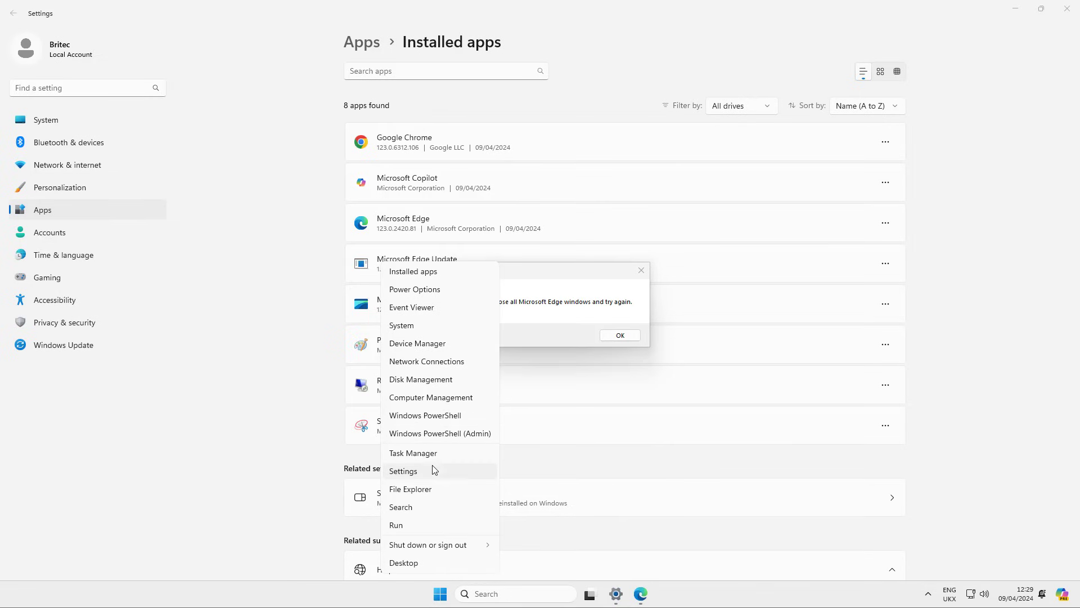
{"action": "left_click", "coordinate": [433, 453]}
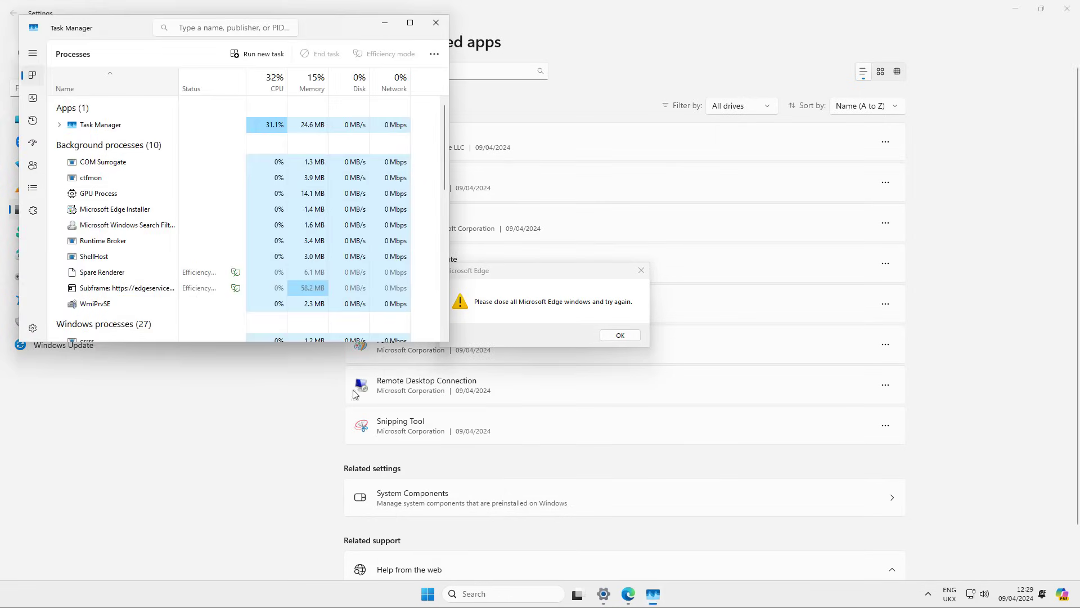
{"action": "left_click_drag", "start_coordinate": [350, 31], "coordinate": [570, 132]}
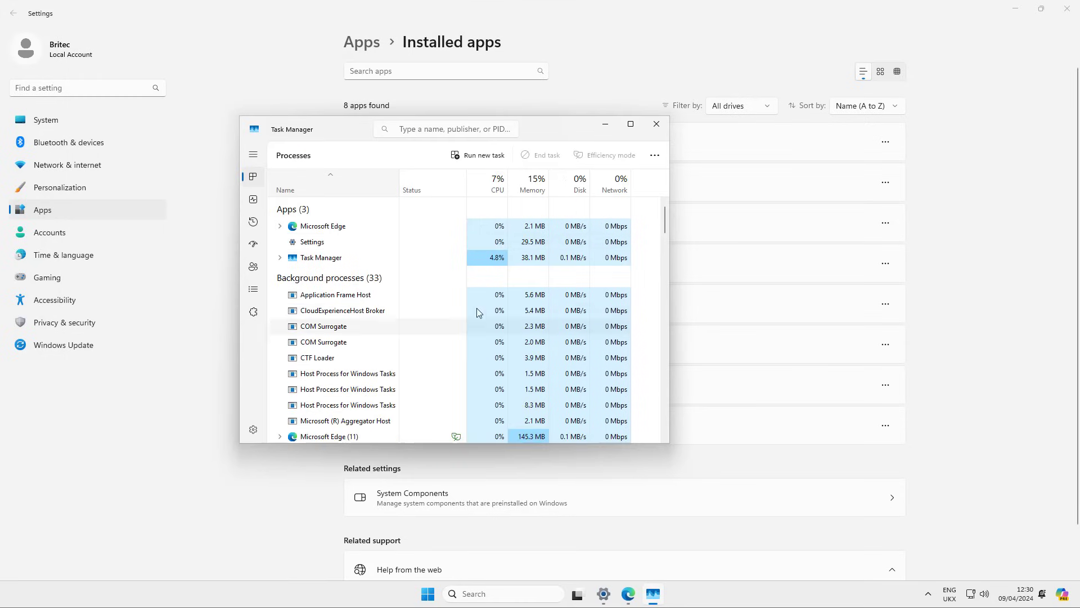
{"action": "right_click", "coordinate": [332, 229]}
{"action": "left_click", "coordinate": [363, 249]}
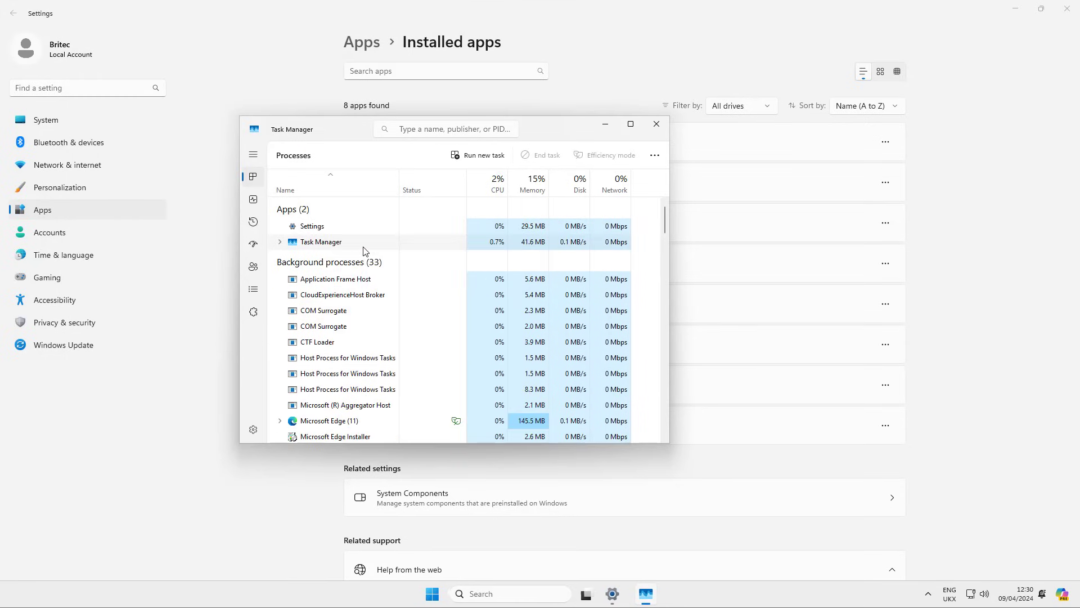
Retry the Edge uninstall, dismiss the close-Edge warning, and end the remaining Edge processes
{"action": "left_click", "coordinate": [605, 124]}
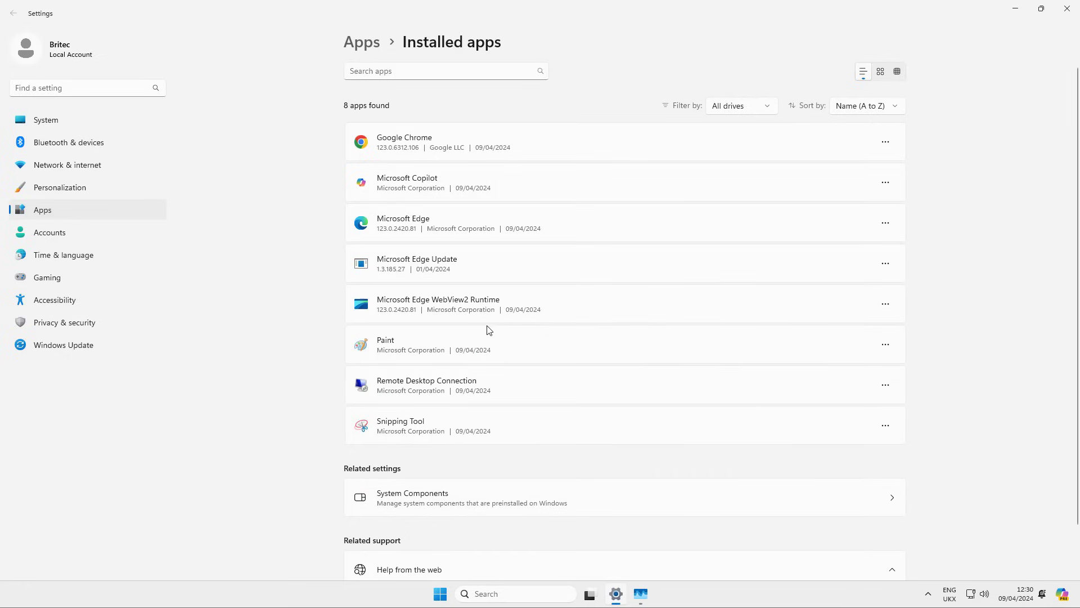
{"action": "left_click", "coordinate": [885, 223]}
{"action": "left_click", "coordinate": [775, 273]}
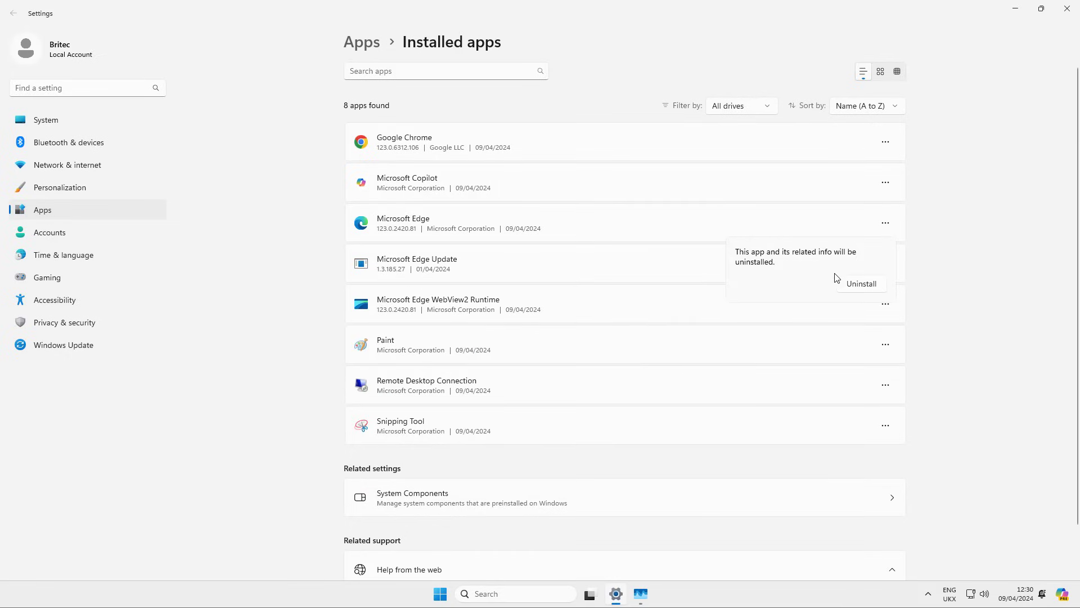
{"action": "left_click", "coordinate": [860, 286]}
{"action": "left_click", "coordinate": [502, 387]}
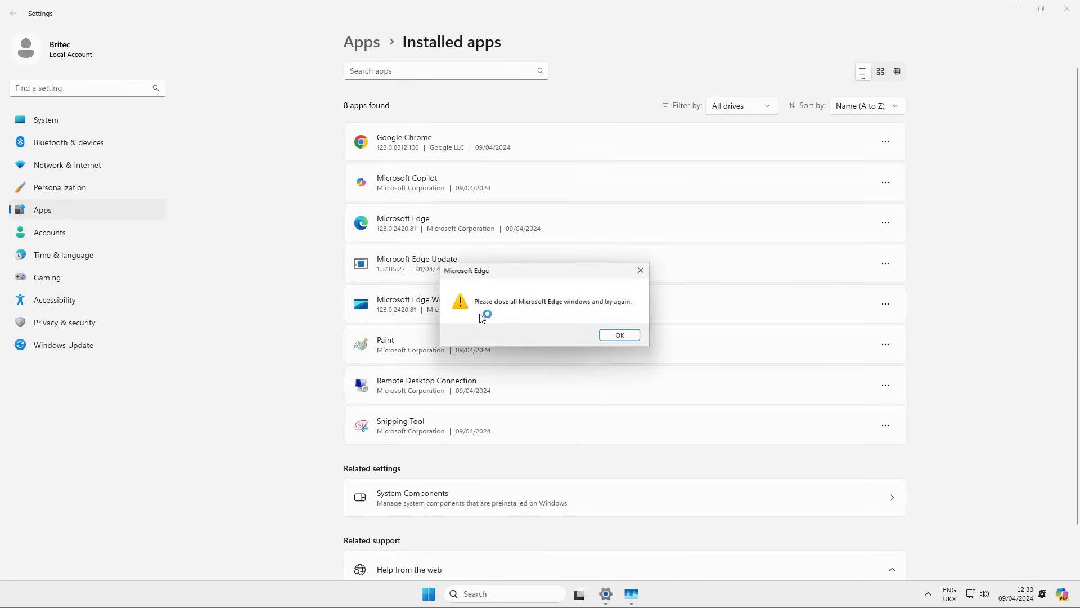
{"action": "left_click", "coordinate": [615, 336]}
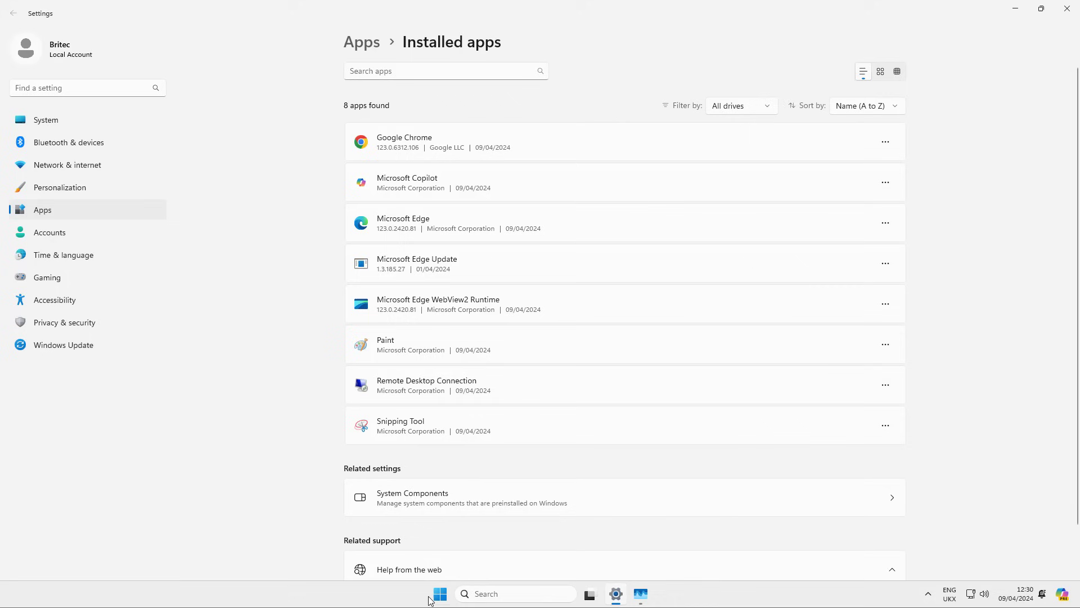
{"action": "left_click", "coordinate": [641, 593]}
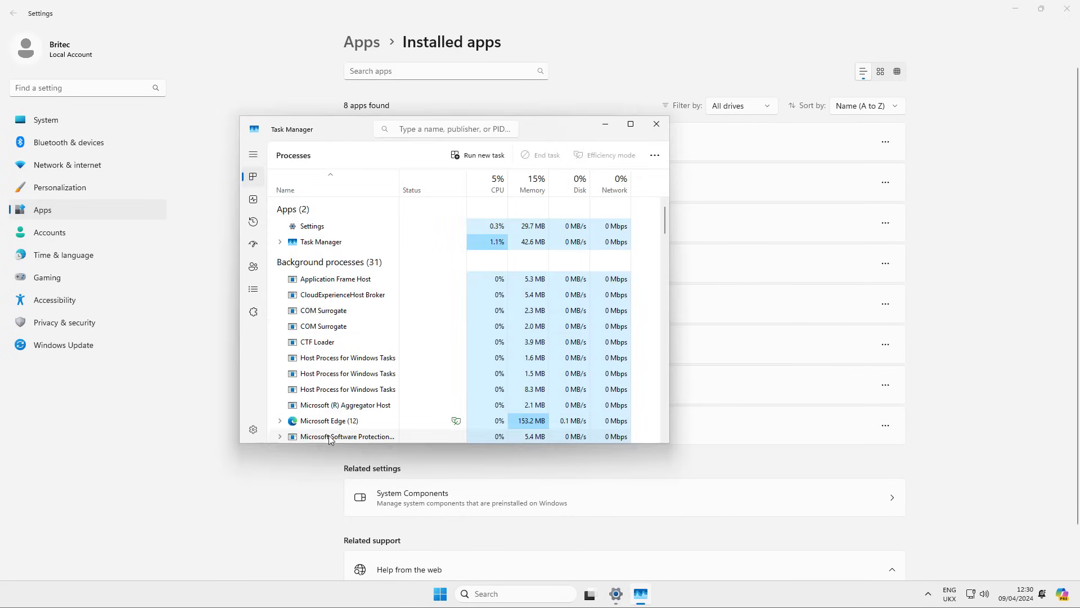
{"action": "right_click", "coordinate": [338, 420]}
{"action": "left_click", "coordinate": [368, 446]}
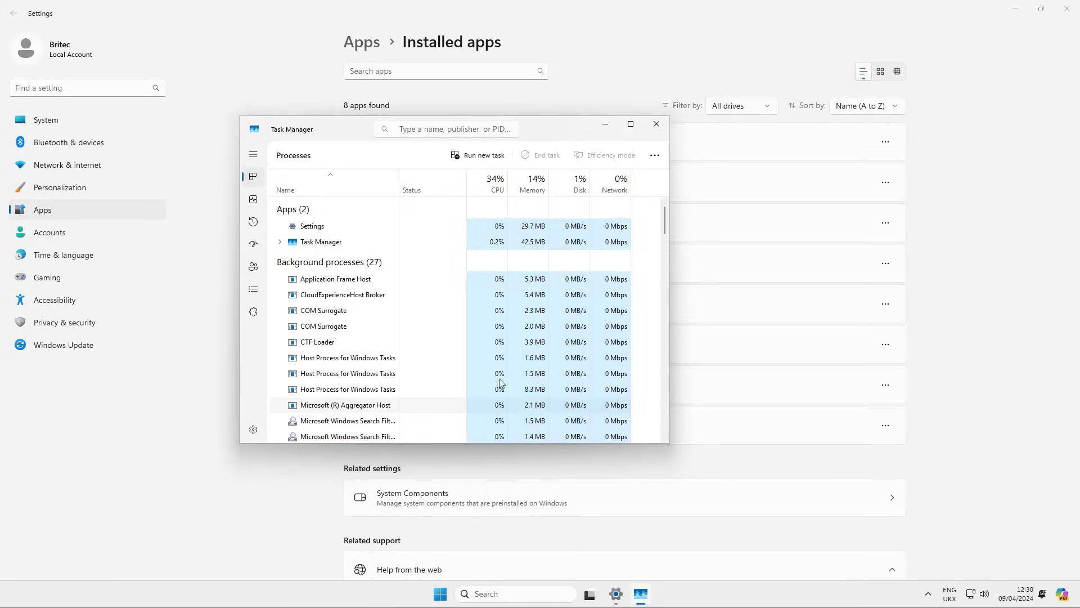
{"action": "left_click", "coordinate": [606, 131]}
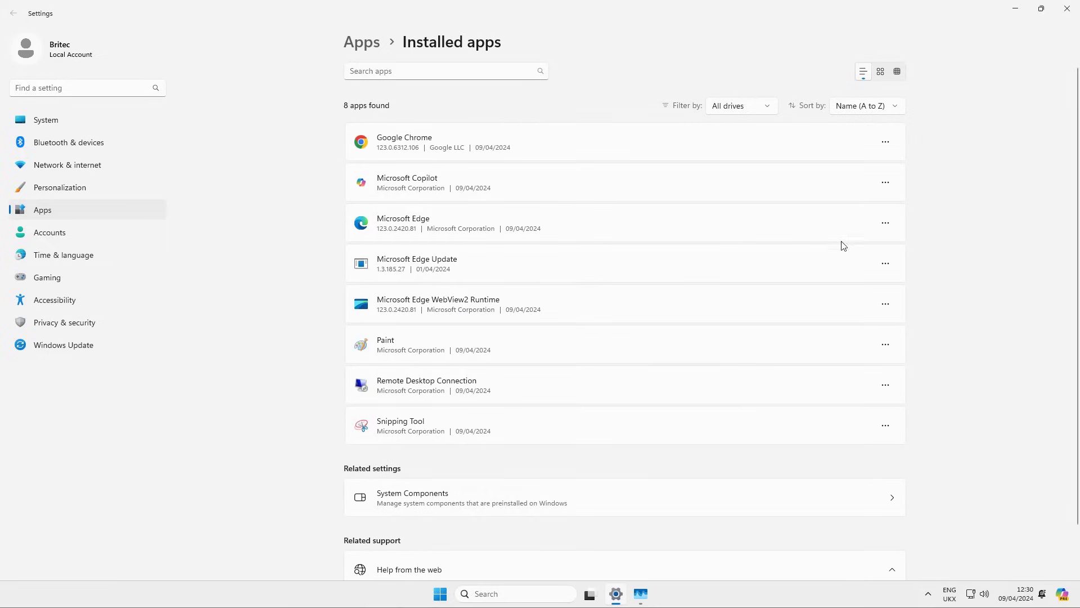
Uninstall Microsoft Edge completely, then check the Microsoft Edge Update entry's options
{"action": "left_click", "coordinate": [885, 223]}
{"action": "left_click", "coordinate": [786, 268]}
{"action": "left_click", "coordinate": [866, 283]}
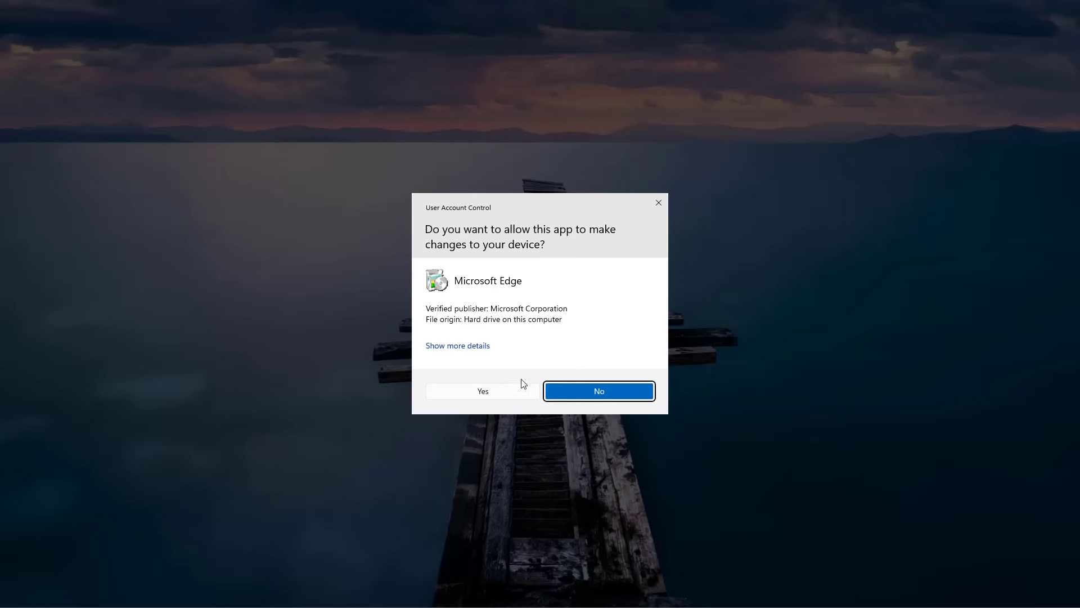
{"action": "left_click", "coordinate": [493, 390]}
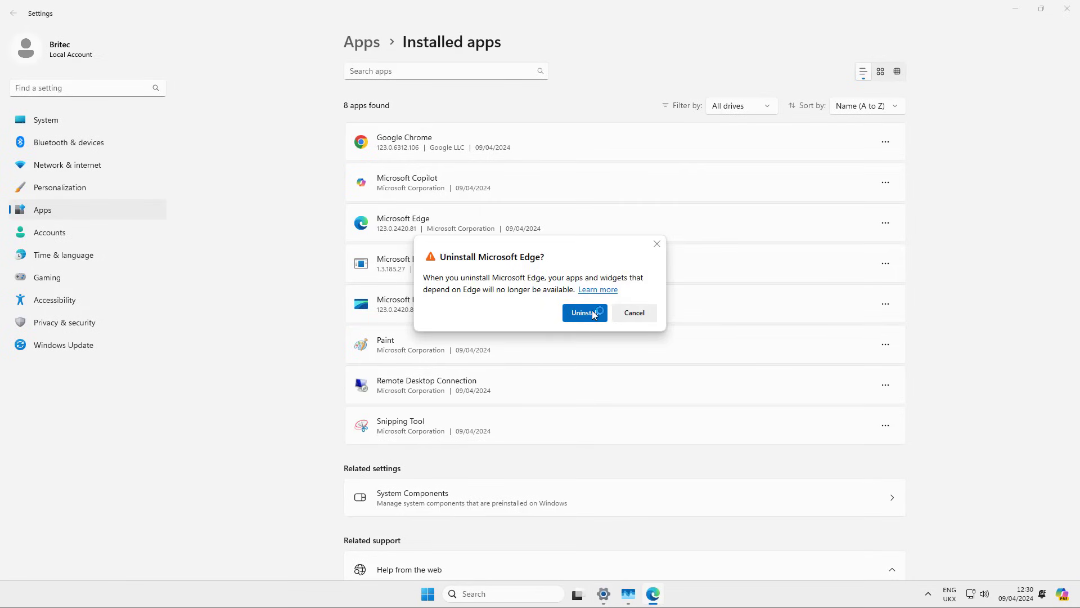
{"action": "left_click", "coordinate": [584, 313]}
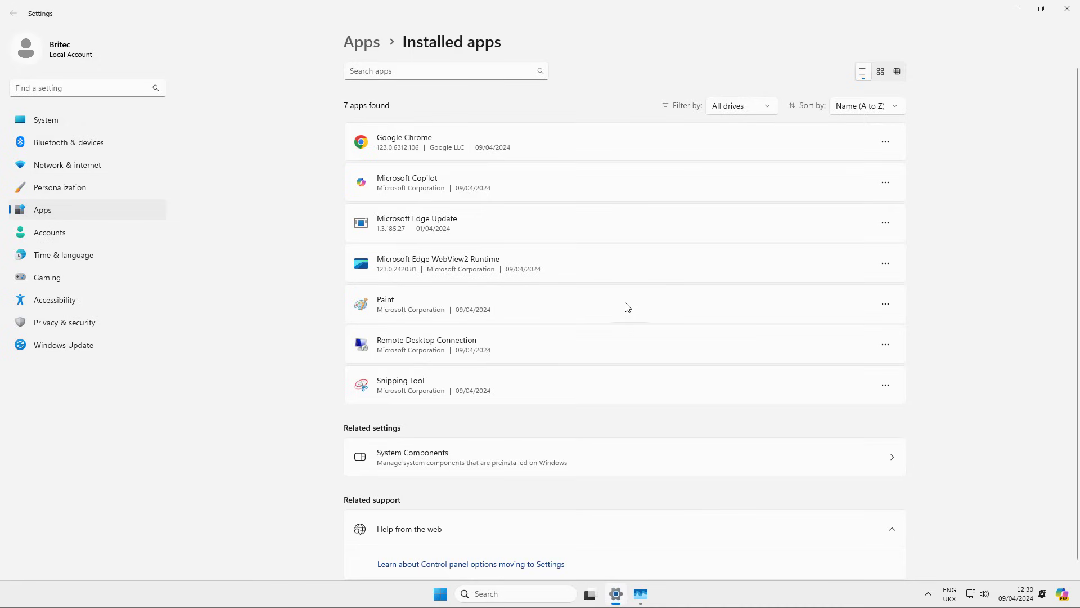
{"action": "left_click", "coordinate": [885, 223]}
{"action": "left_click", "coordinate": [708, 234]}
Uninstall Remote Desktop Connection and decline restarting the computer now
{"action": "left_click", "coordinate": [885, 345]}
{"action": "left_click", "coordinate": [766, 387]}
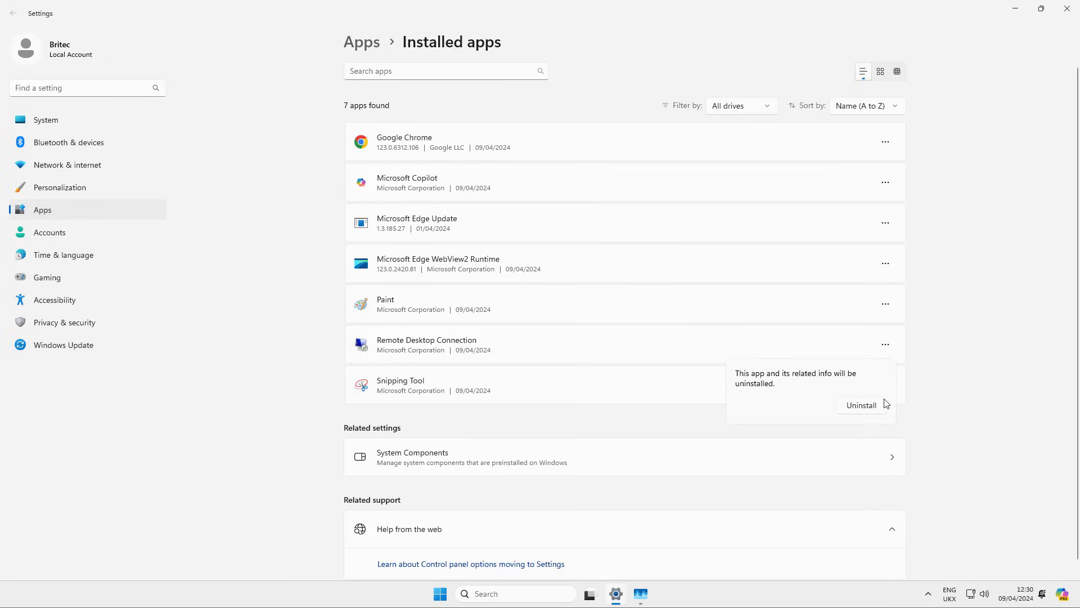
{"action": "left_click", "coordinate": [864, 405]}
{"action": "left_click", "coordinate": [503, 388]}
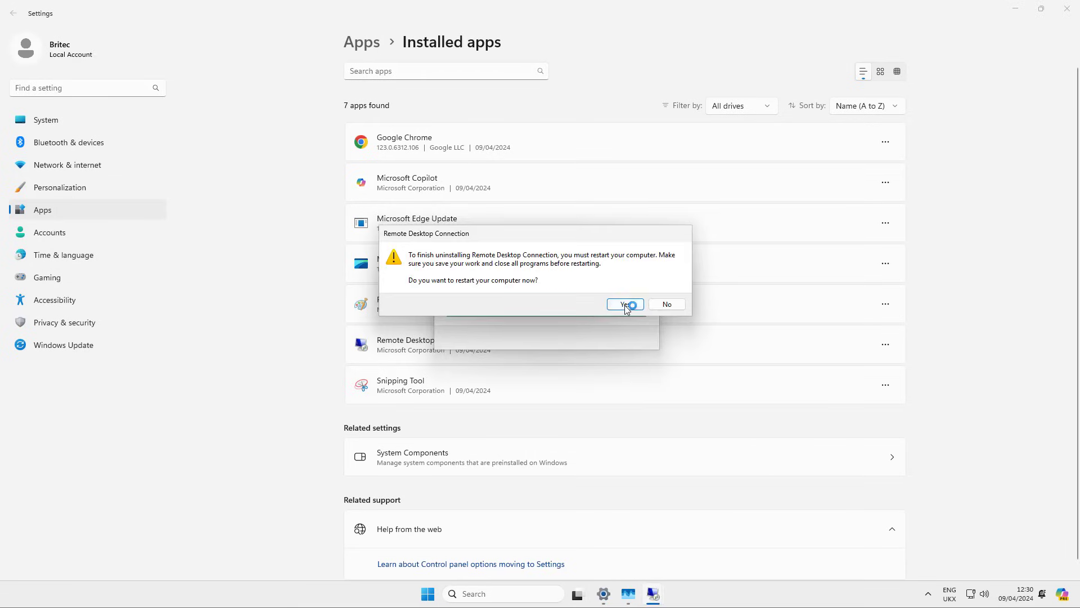
{"action": "left_click", "coordinate": [669, 307]}
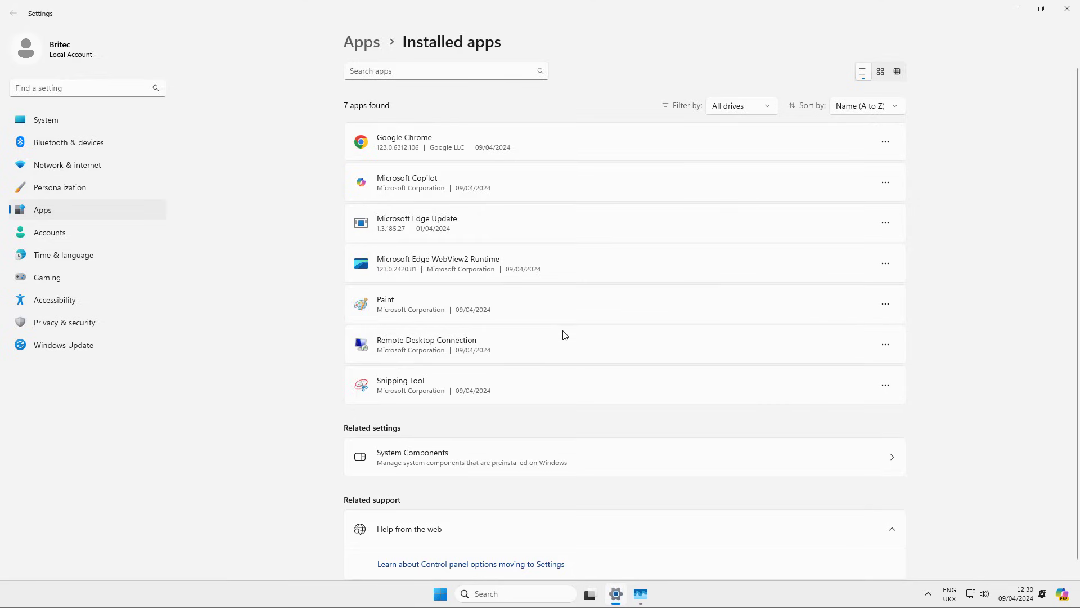
{"action": "left_click", "coordinate": [885, 306]}
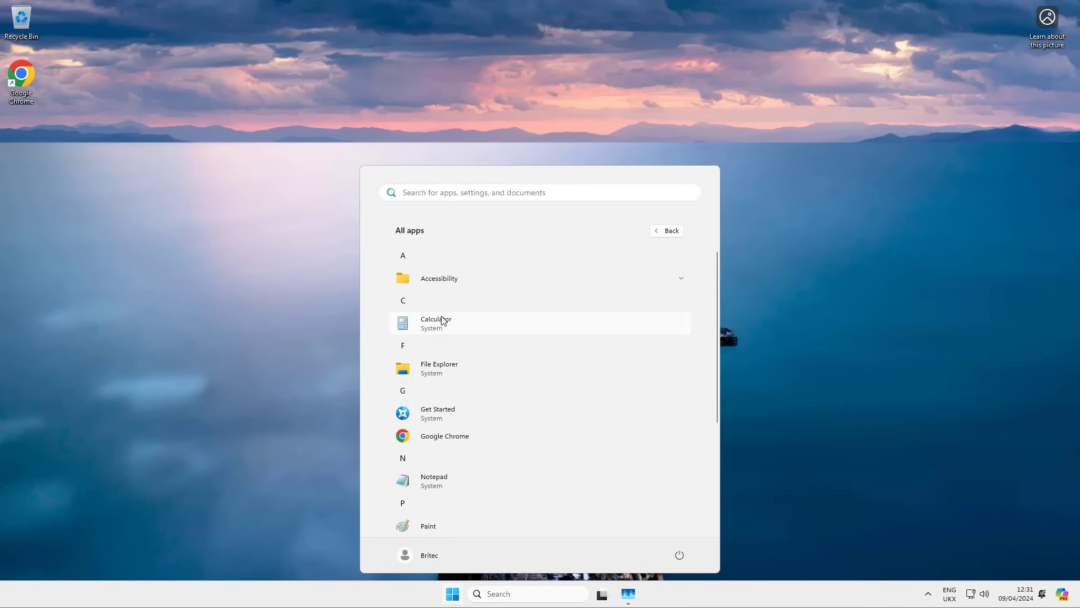
Open Calculator, move it toward the screen centre, and close it
{"action": "left_click", "coordinate": [442, 319]}
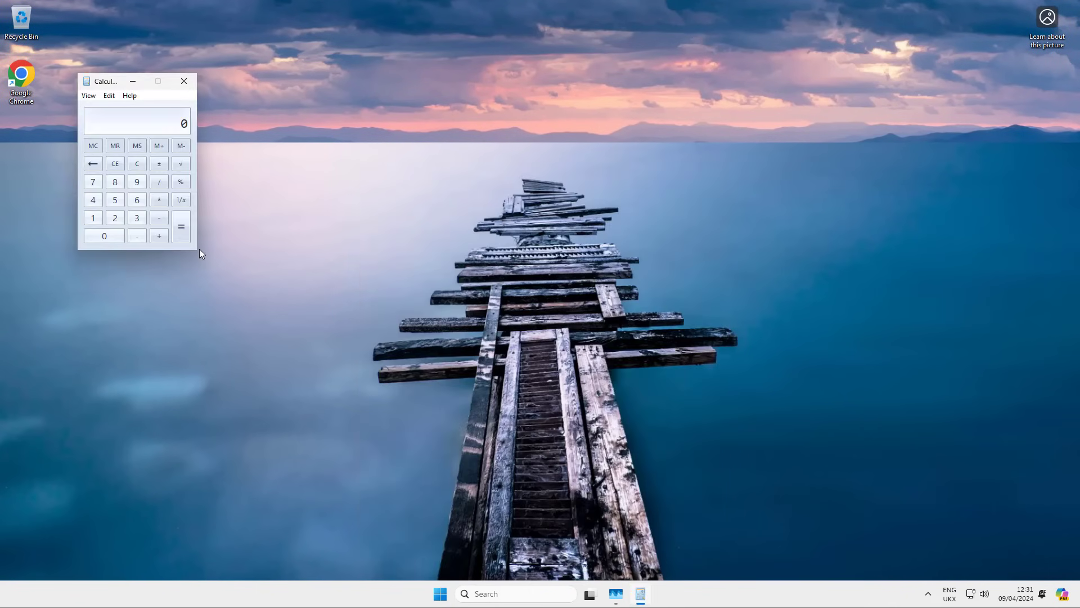
{"action": "left_click_drag", "start_coordinate": [117, 80], "coordinate": [463, 208]}
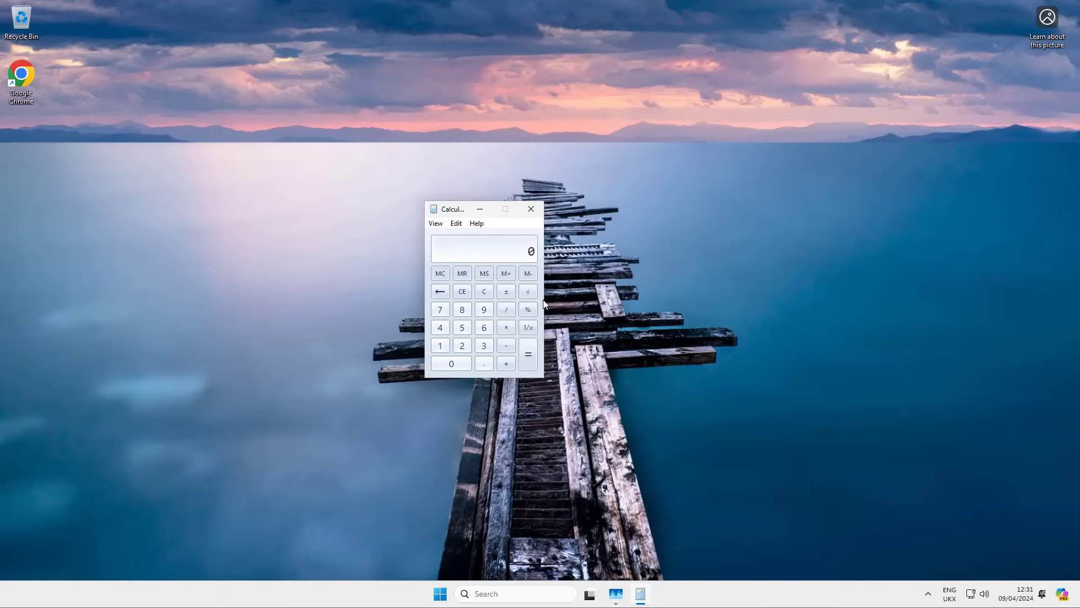
{"action": "left_click", "coordinate": [531, 211]}
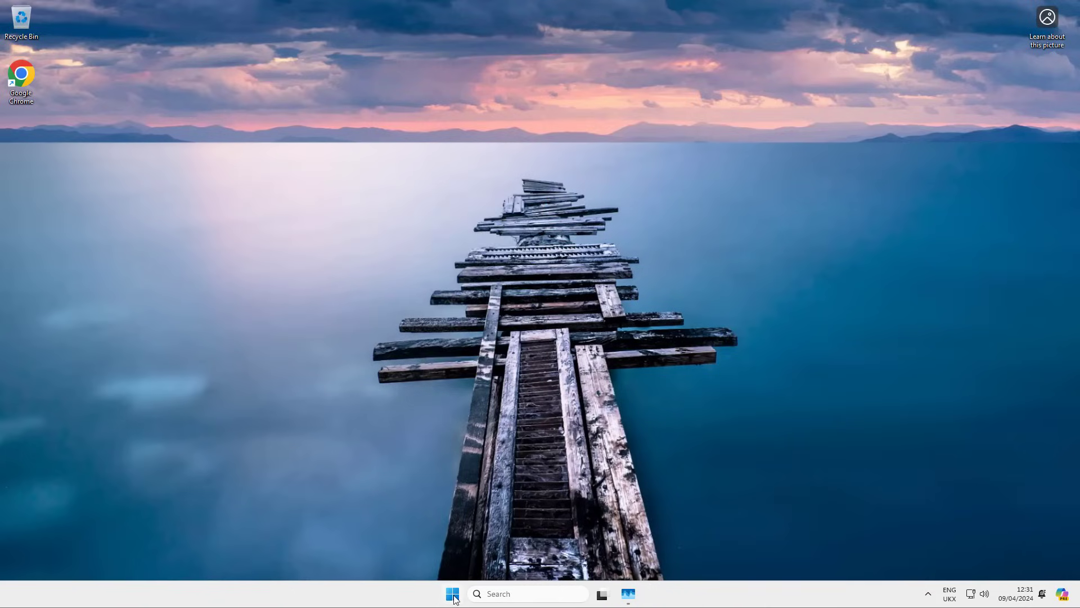
Scroll through the Start menu's All apps list and close it to reveal the desktop
{"action": "left_click", "coordinate": [454, 595]}
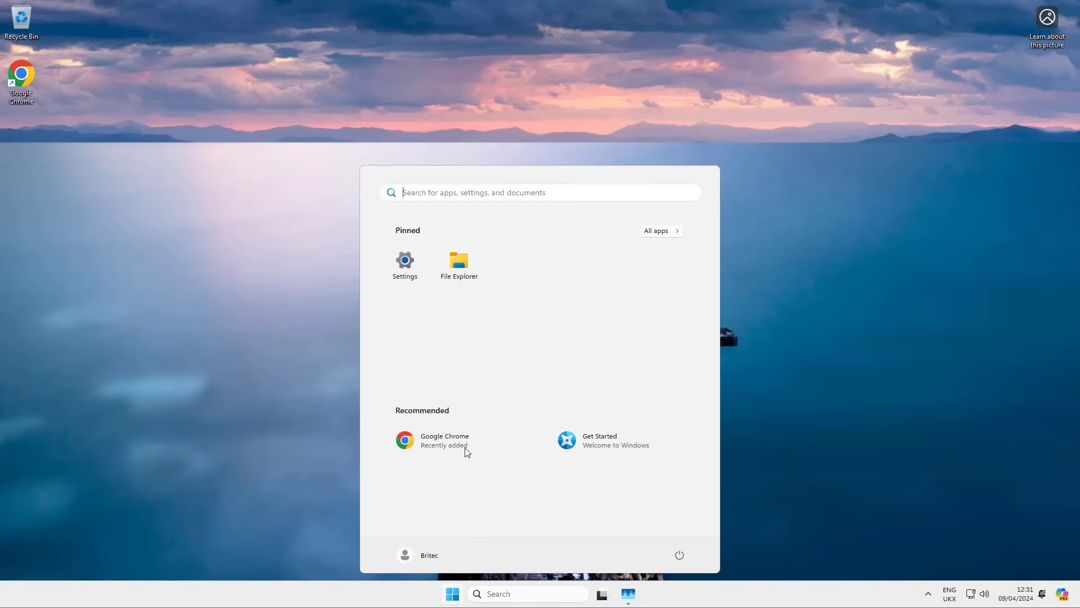
{"action": "left_click", "coordinate": [662, 232]}
{"action": "scroll", "coordinate": [524, 434], "scroll_direction": "down", "scroll_amount": 1}
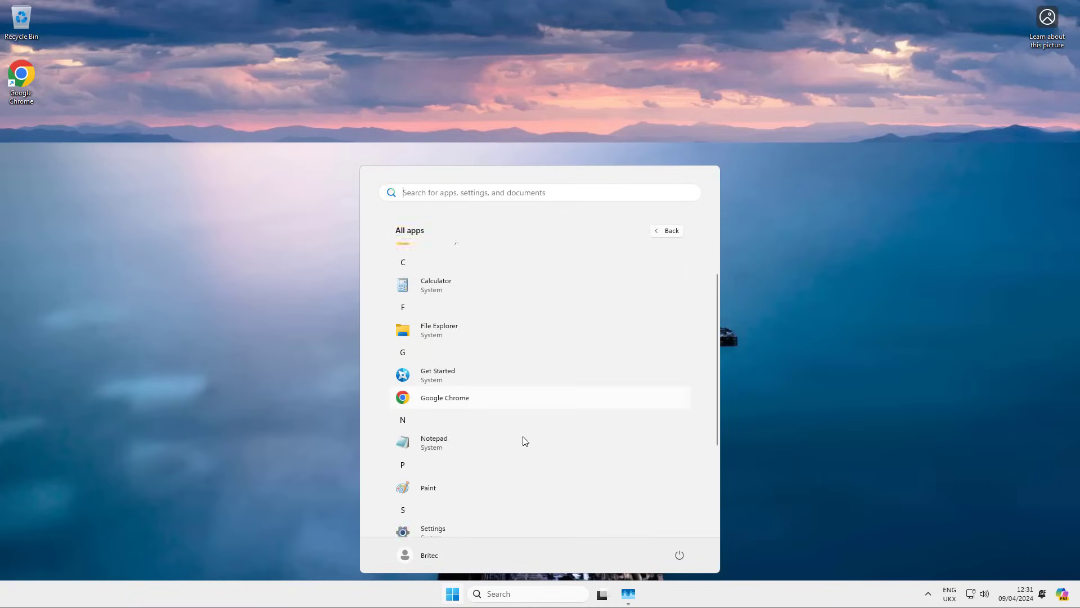
{"action": "scroll", "coordinate": [524, 441], "scroll_direction": "down", "scroll_amount": 3}
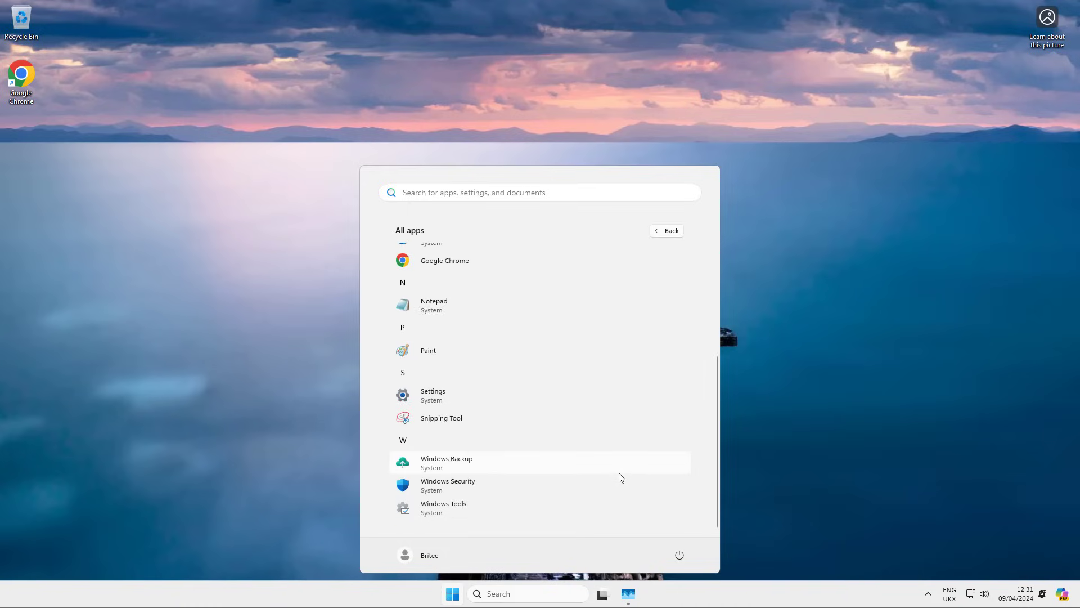
{"action": "scroll", "coordinate": [622, 366], "scroll_direction": "up", "scroll_amount": 3}
{"action": "left_click", "coordinate": [815, 373]}
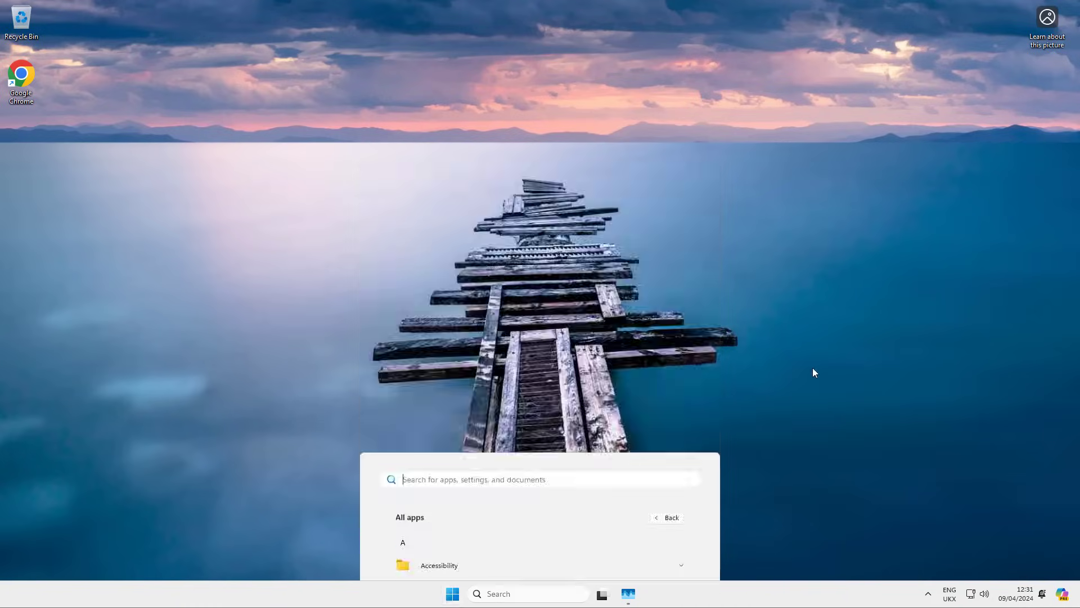
Open System > About and select the version 24H2 and edition name Windows 11 Enterprise LTSC
{"action": "right_click", "coordinate": [452, 595]}
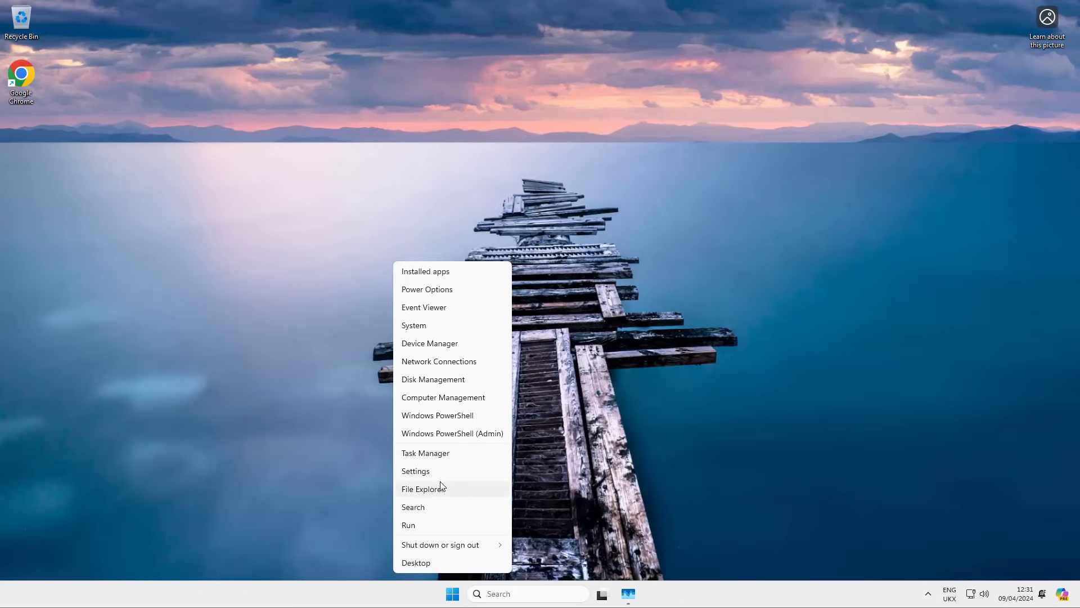
{"action": "left_click", "coordinate": [437, 326]}
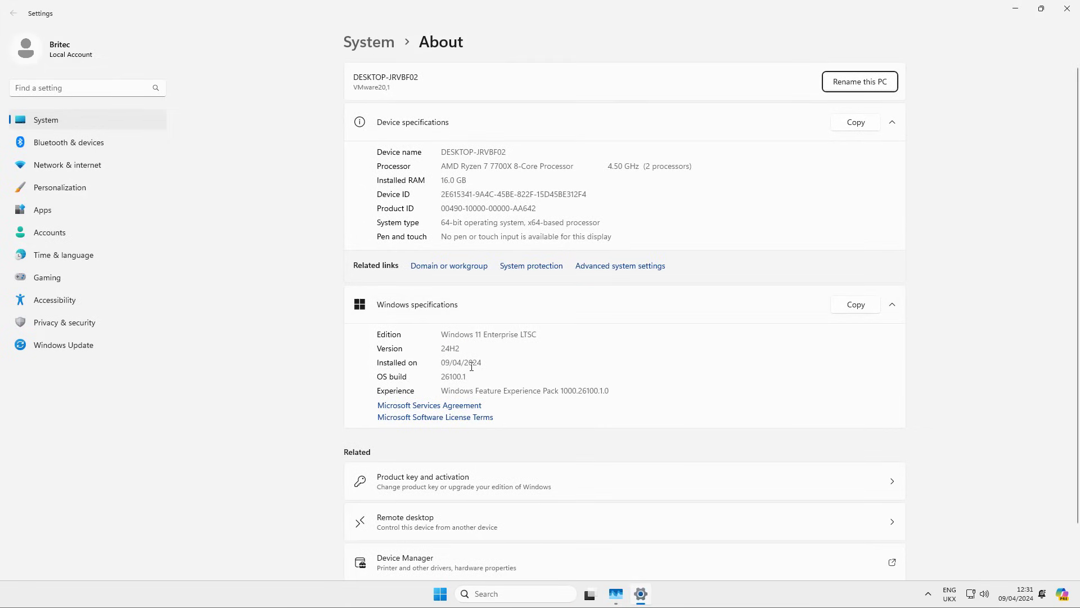
{"action": "double_click", "coordinate": [456, 350]}
{"action": "left_click_drag", "start_coordinate": [542, 332], "coordinate": [407, 343]}
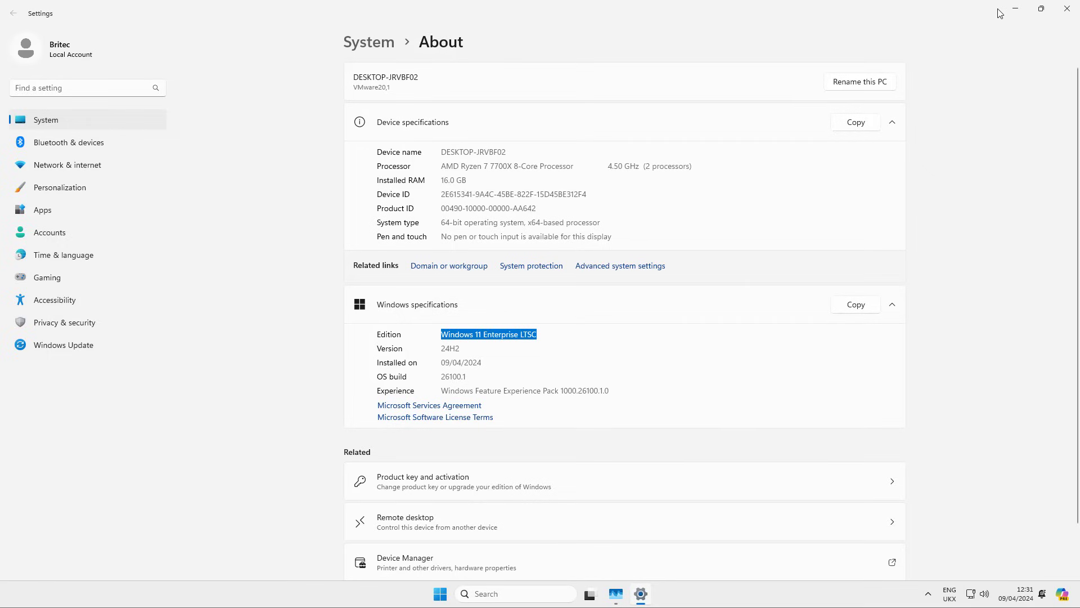
Close Settings and Task Manager, and dismiss the Copilot cannot-open-link error
{"action": "left_click", "coordinate": [1066, 15]}
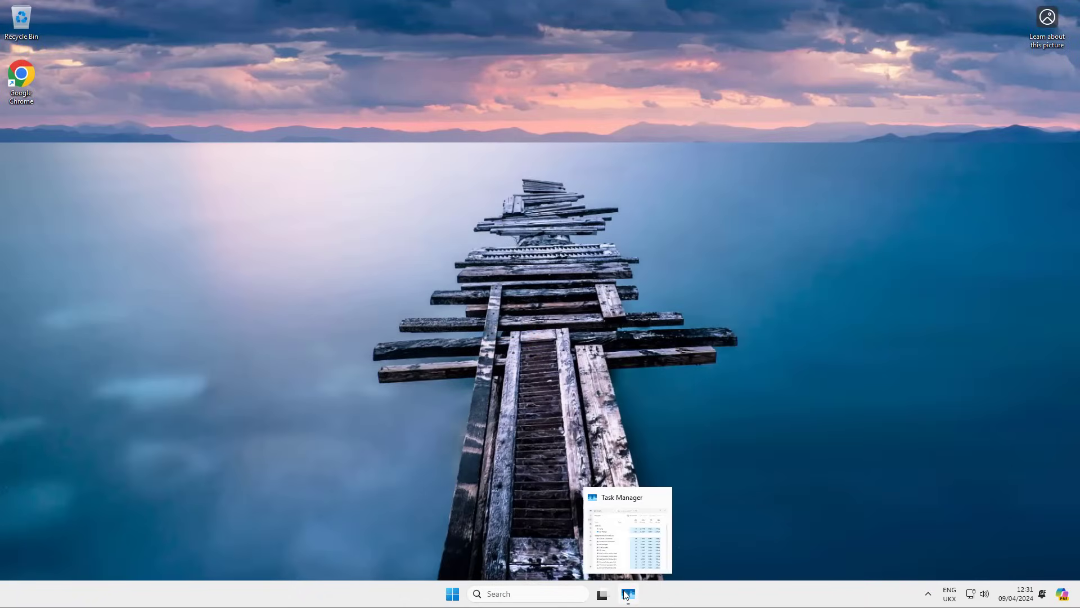
{"action": "left_click", "coordinate": [662, 496]}
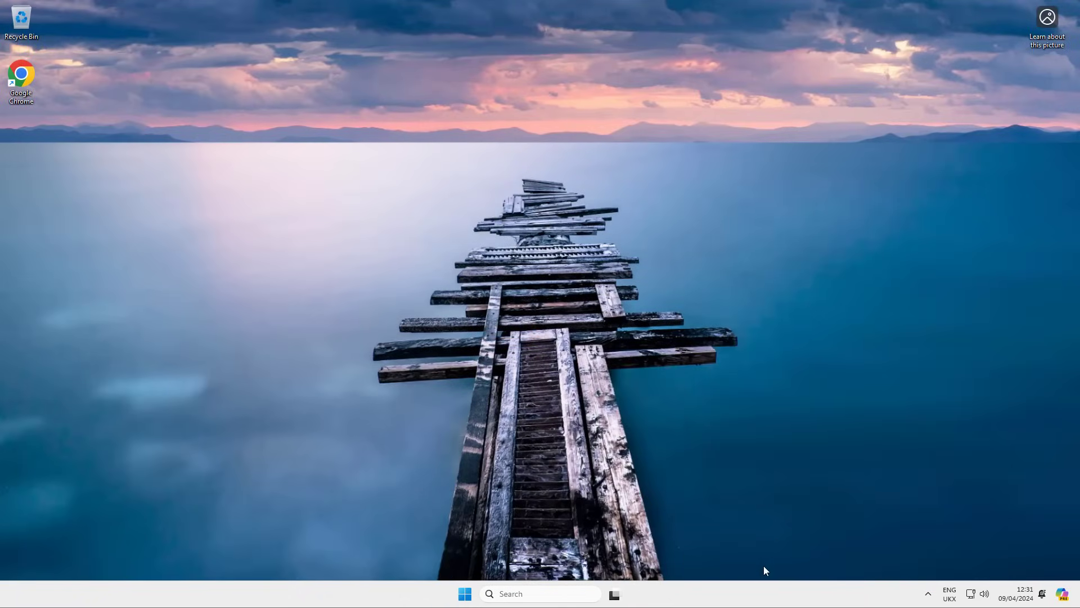
{"action": "left_click", "coordinate": [1065, 601]}
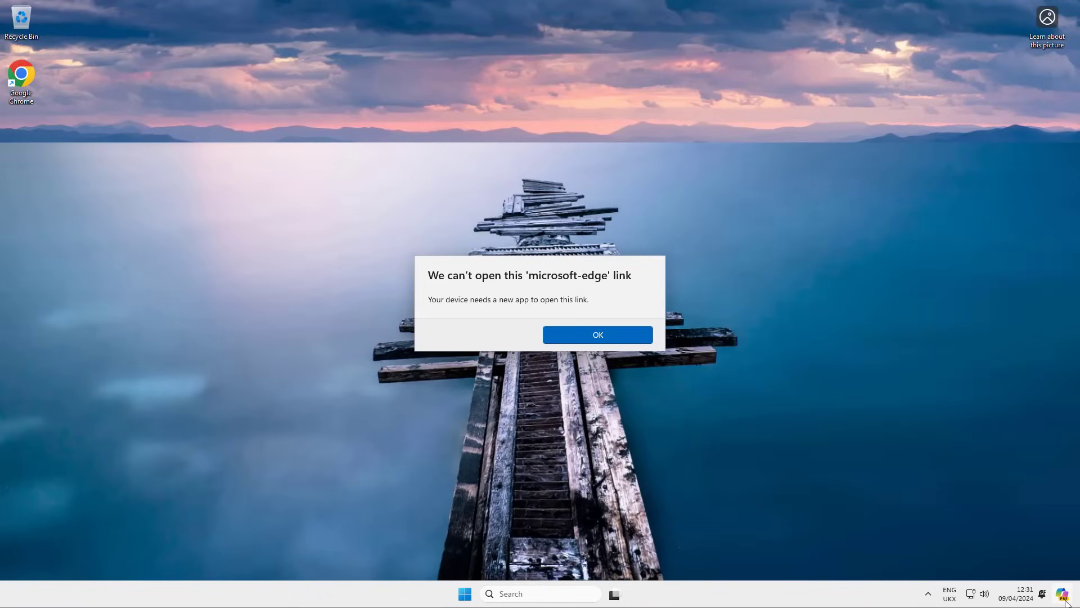
{"action": "left_click", "coordinate": [583, 340]}
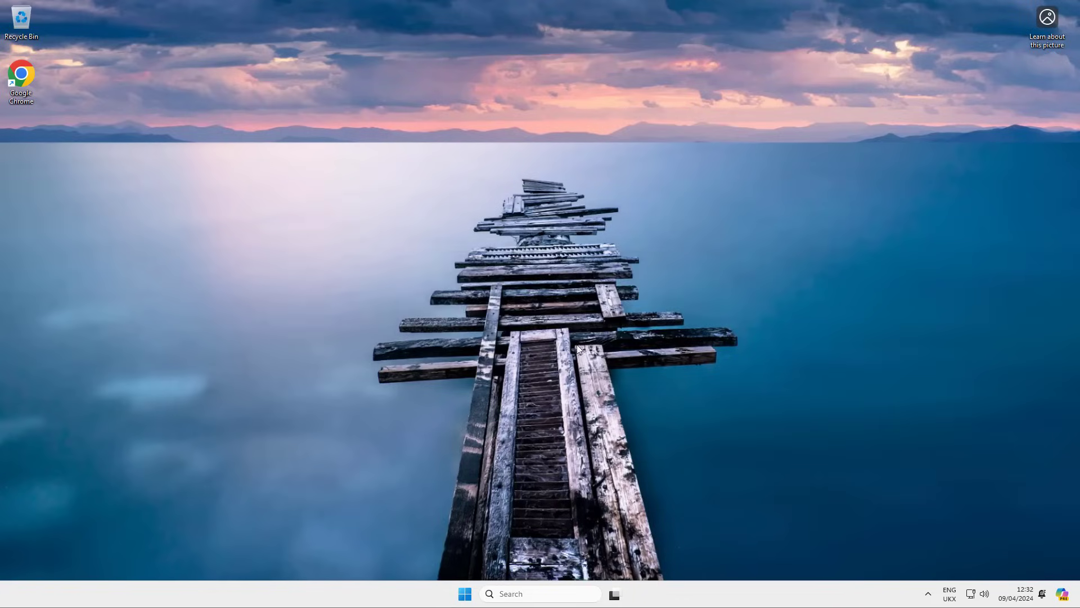
{"action": "left_click", "coordinate": [464, 593]}
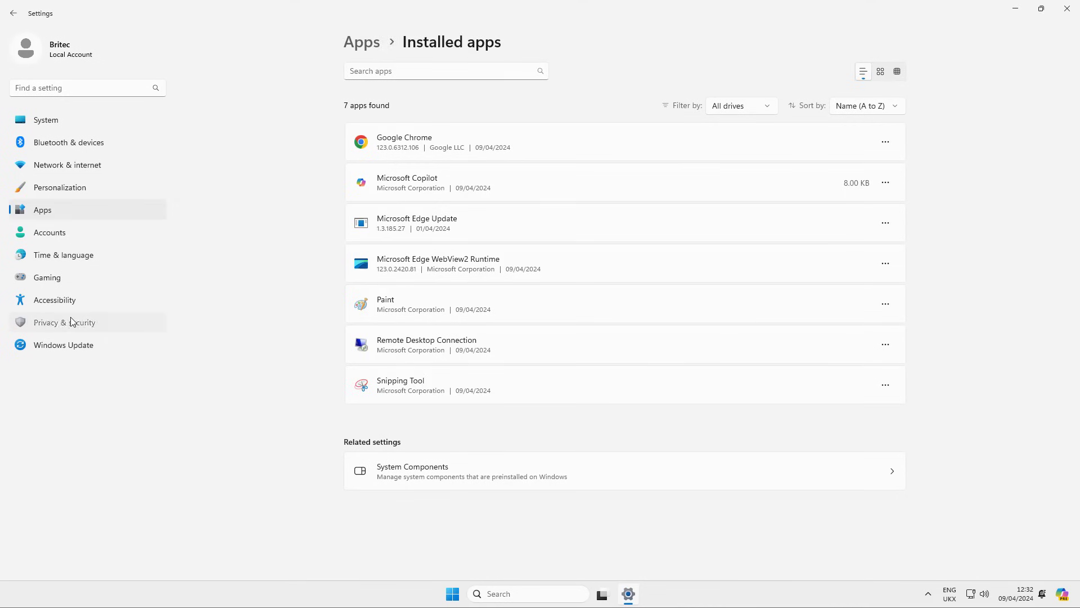
In Privacy & security > Activity history, turn off storing history and clear the account's history
{"action": "left_click", "coordinate": [77, 321]}
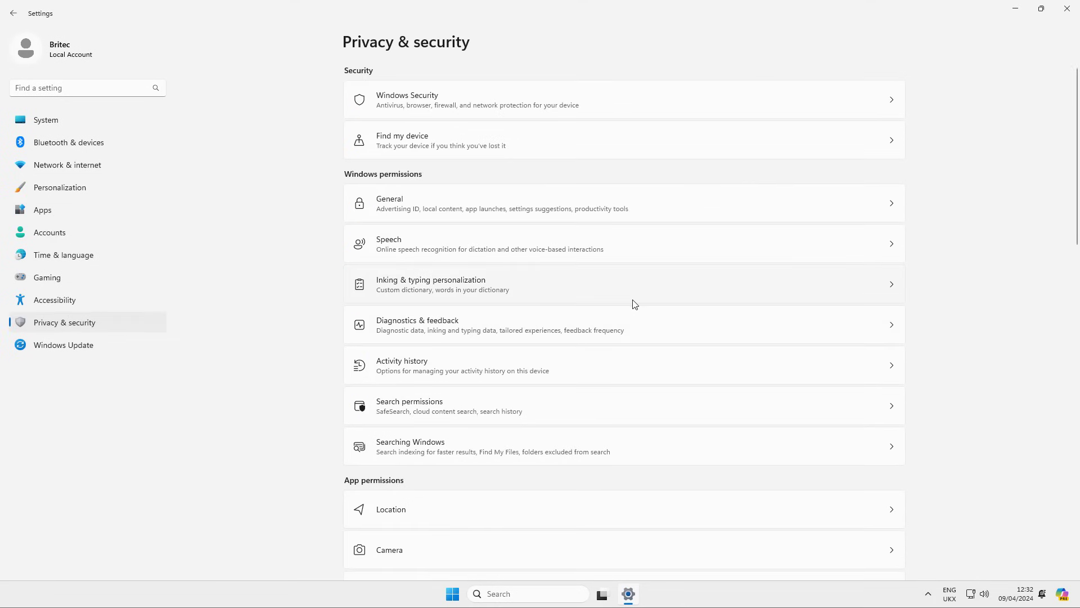
{"action": "left_click", "coordinate": [637, 369]}
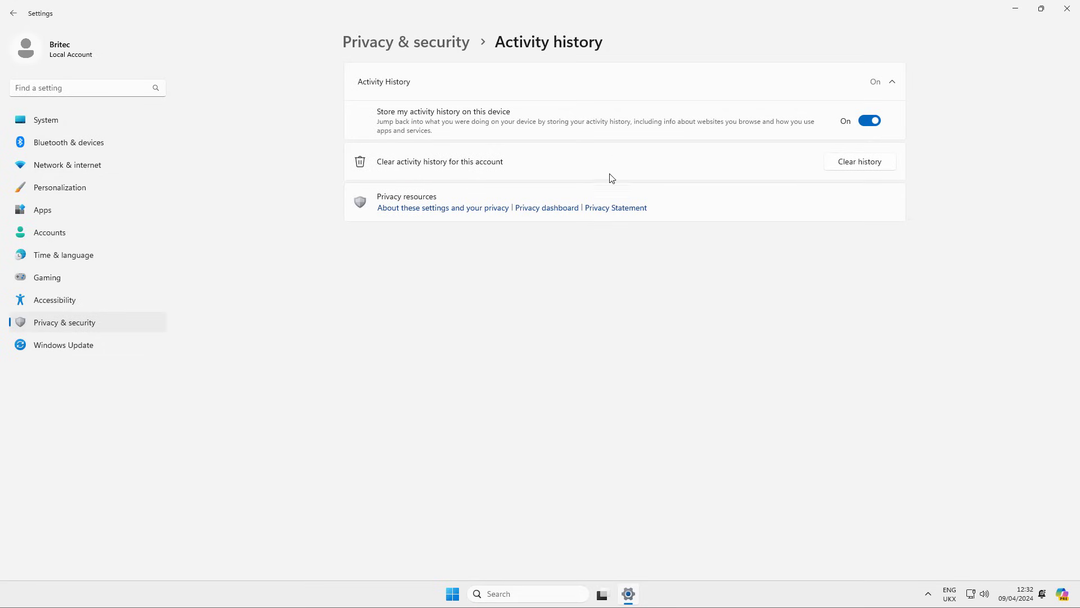
{"action": "left_click", "coordinate": [869, 121]}
{"action": "left_click", "coordinate": [851, 166]}
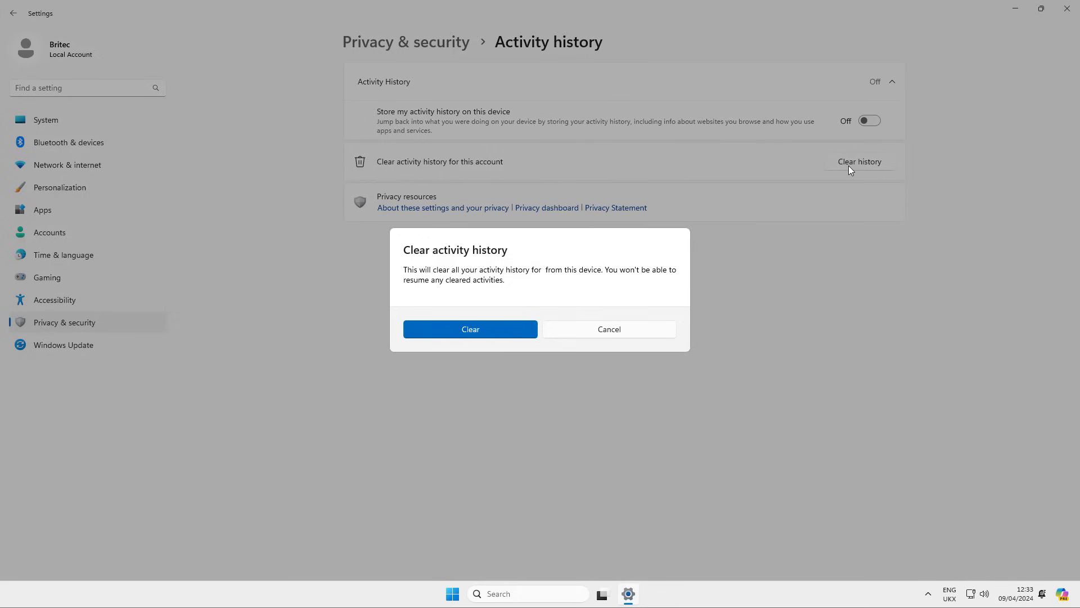
{"action": "left_click", "coordinate": [486, 327]}
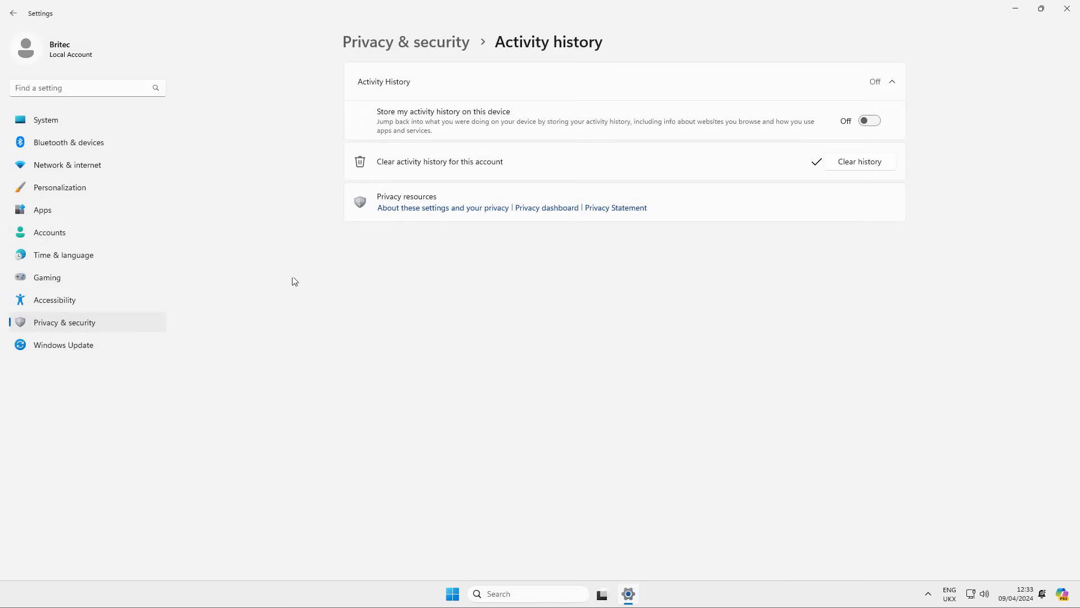
{"action": "left_click", "coordinate": [12, 19]}
Clear the custom dictionary under Inking & typing personalization and switch the custom dictionary Off
{"action": "left_click", "coordinate": [471, 287]}
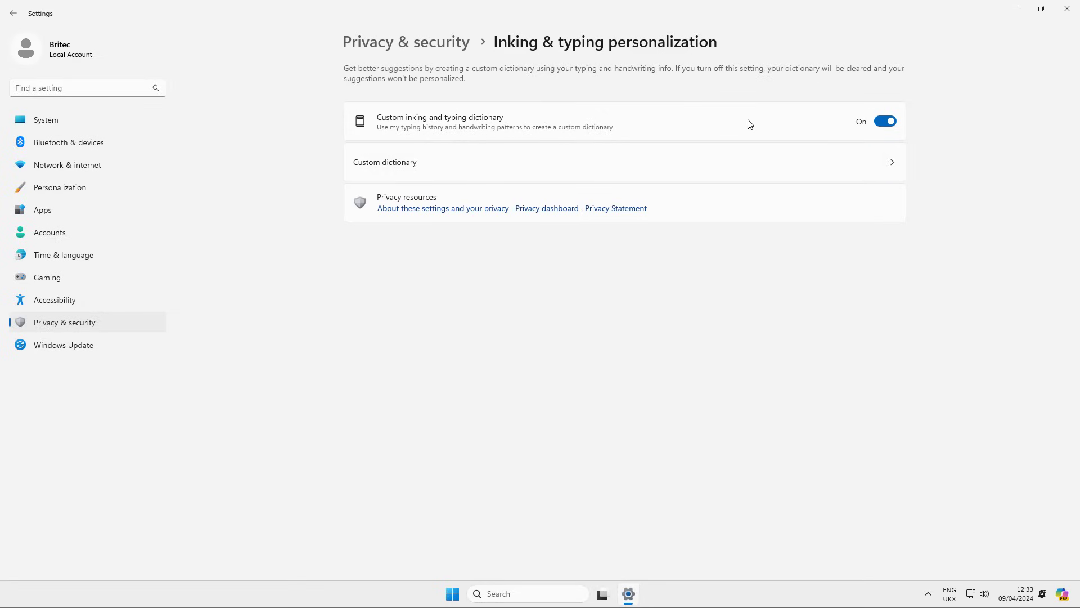
{"action": "left_click", "coordinate": [416, 168]}
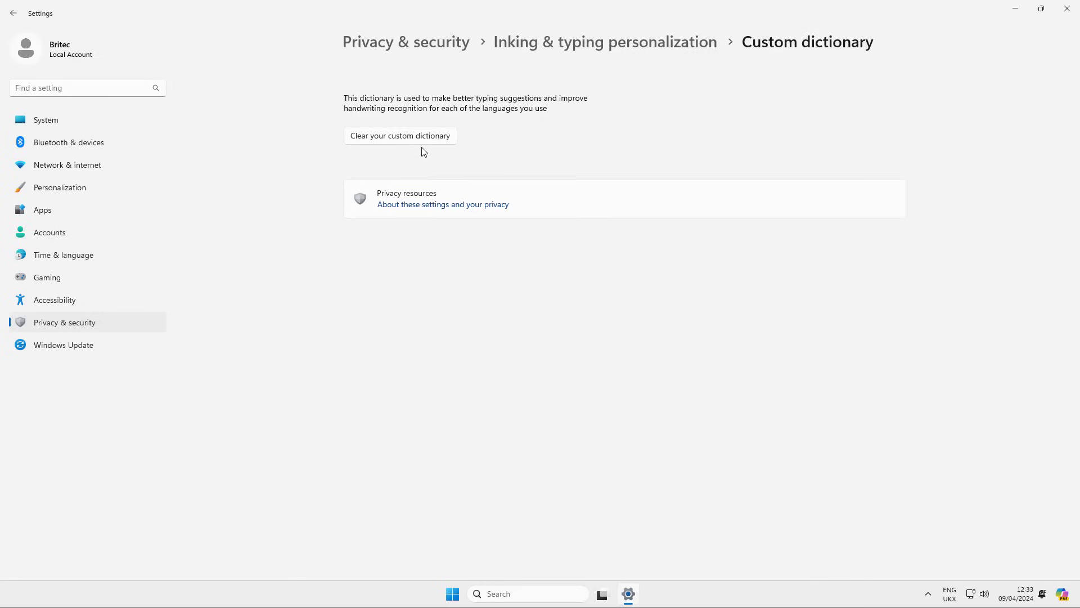
{"action": "left_click", "coordinate": [421, 139]}
{"action": "left_click", "coordinate": [474, 331]}
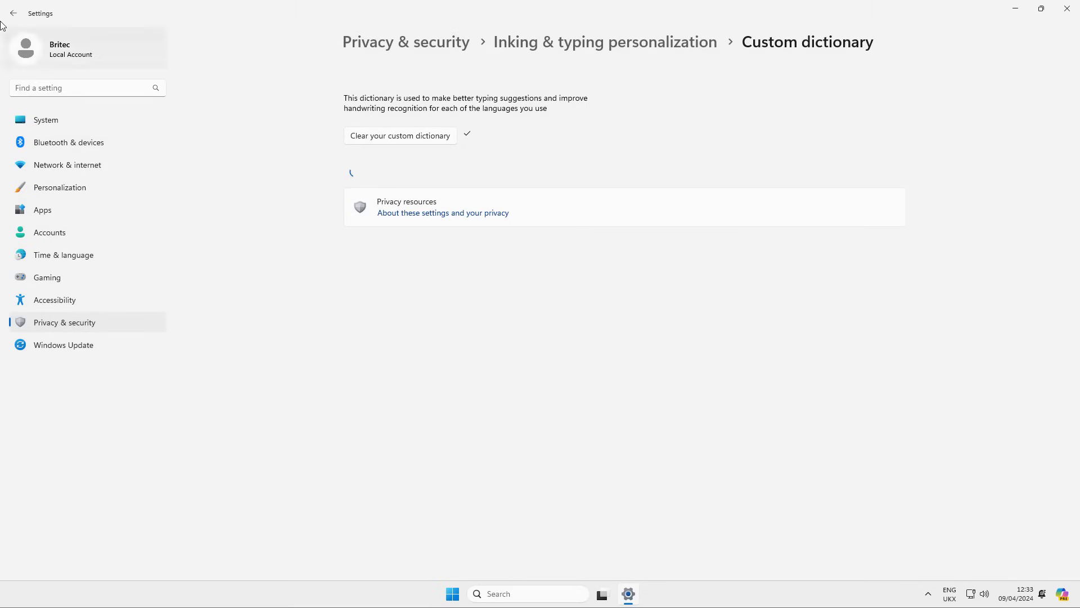
{"action": "left_click", "coordinate": [14, 17]}
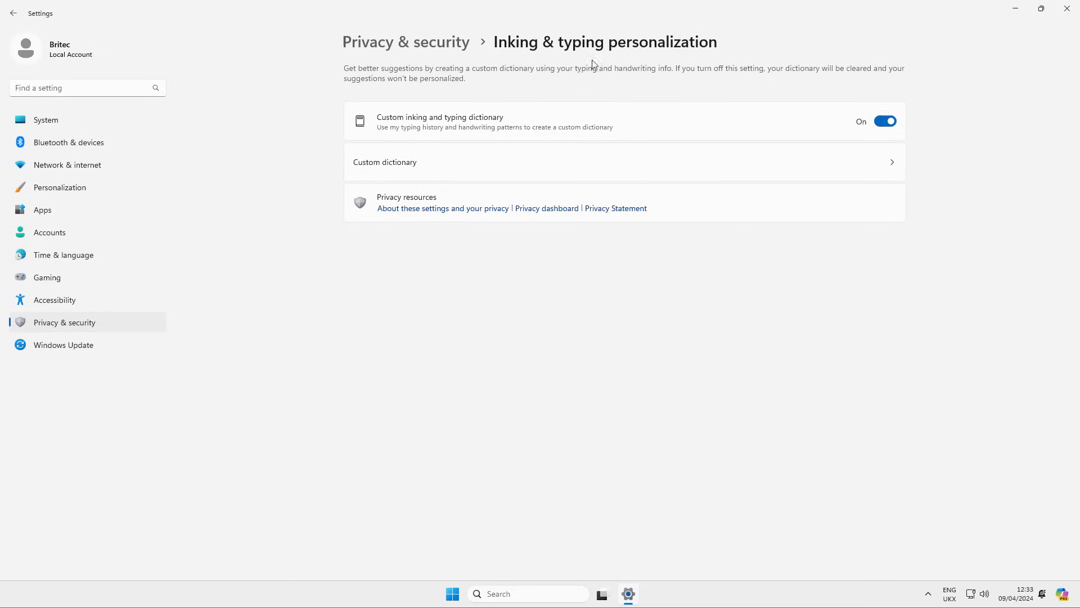
{"action": "left_click", "coordinate": [885, 121]}
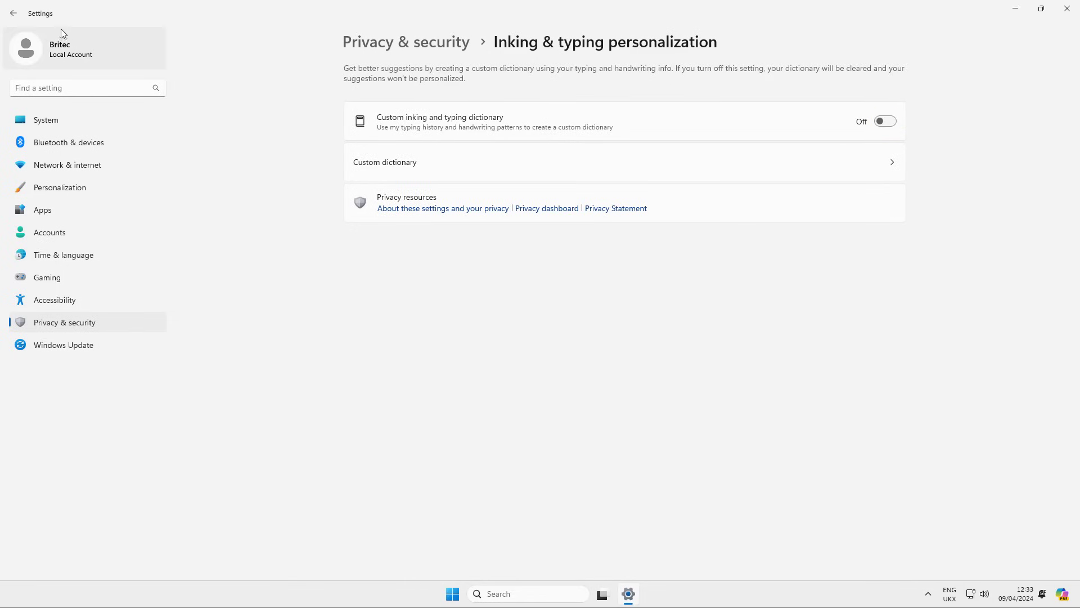
{"action": "left_click", "coordinate": [13, 18]}
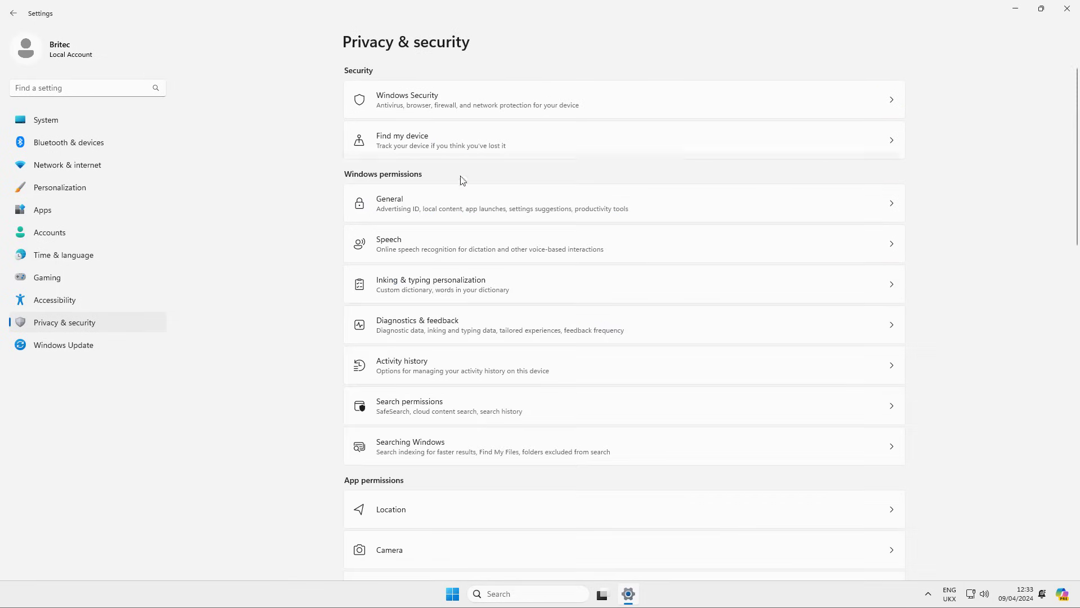
Delete the collected diagnostic data from the Diagnostics & feedback page
{"action": "left_click", "coordinate": [661, 322]}
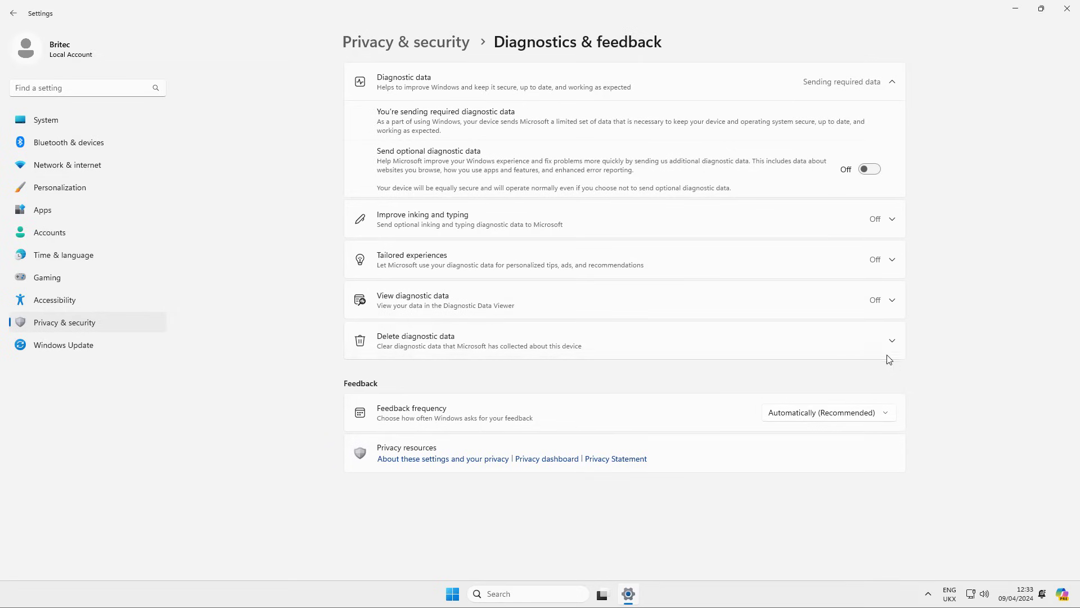
{"action": "left_click", "coordinate": [861, 342]}
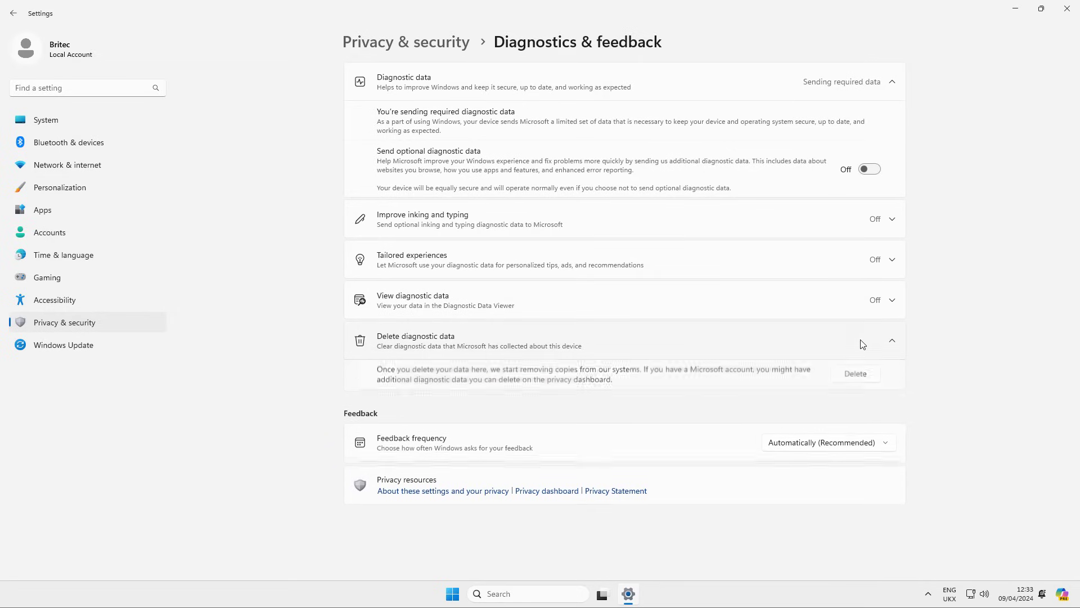
{"action": "left_click", "coordinate": [856, 375]}
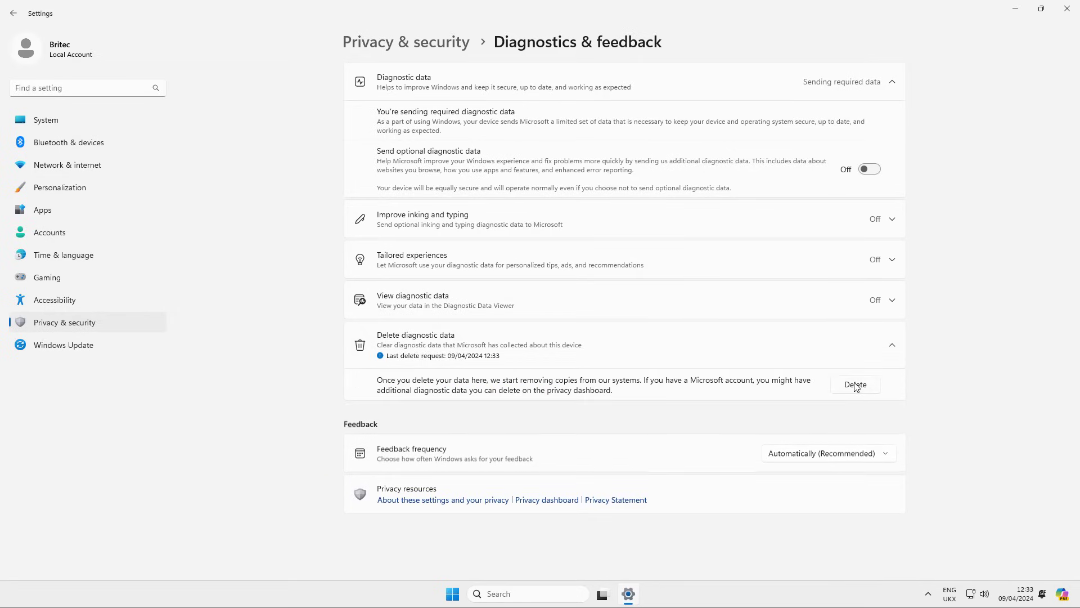
Set Feedback frequency to Never and return to Privacy & security
{"action": "left_click", "coordinate": [877, 461]}
{"action": "left_click", "coordinate": [785, 543]}
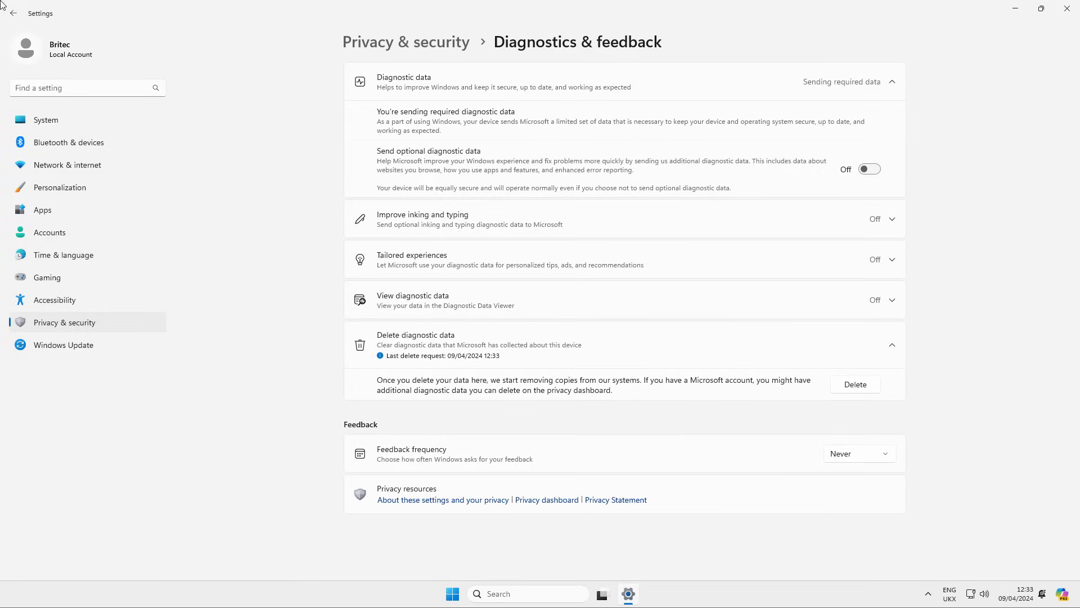
{"action": "left_click", "coordinate": [14, 14]}
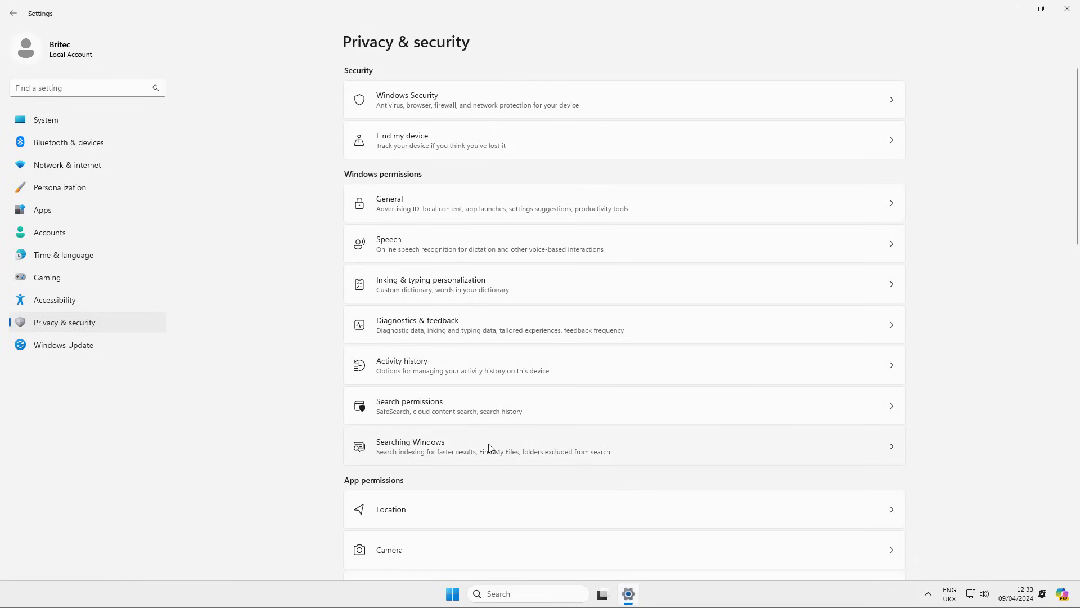
Turn off the location override and location-request notification toggles in Location settings
{"action": "left_click", "coordinate": [488, 505]}
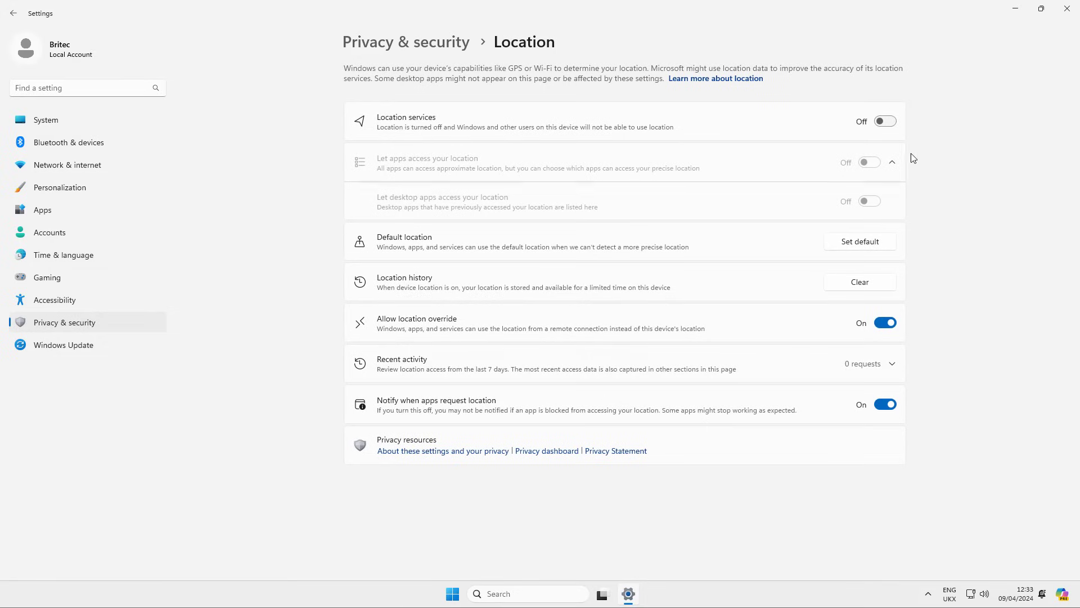
{"action": "left_click", "coordinate": [889, 318]}
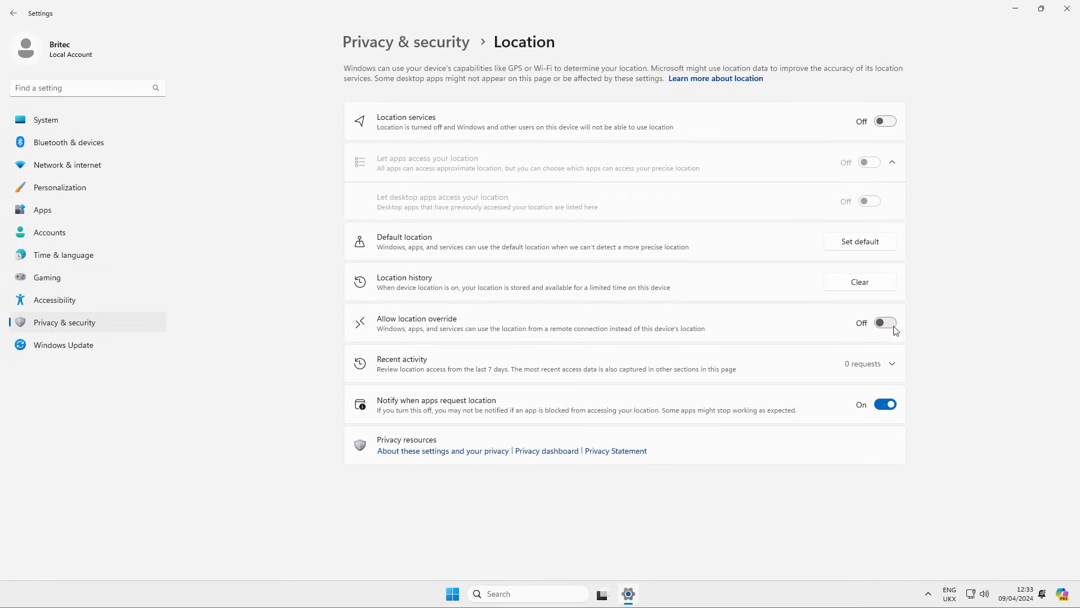
{"action": "left_click", "coordinate": [891, 408]}
{"action": "left_click", "coordinate": [12, 14]}
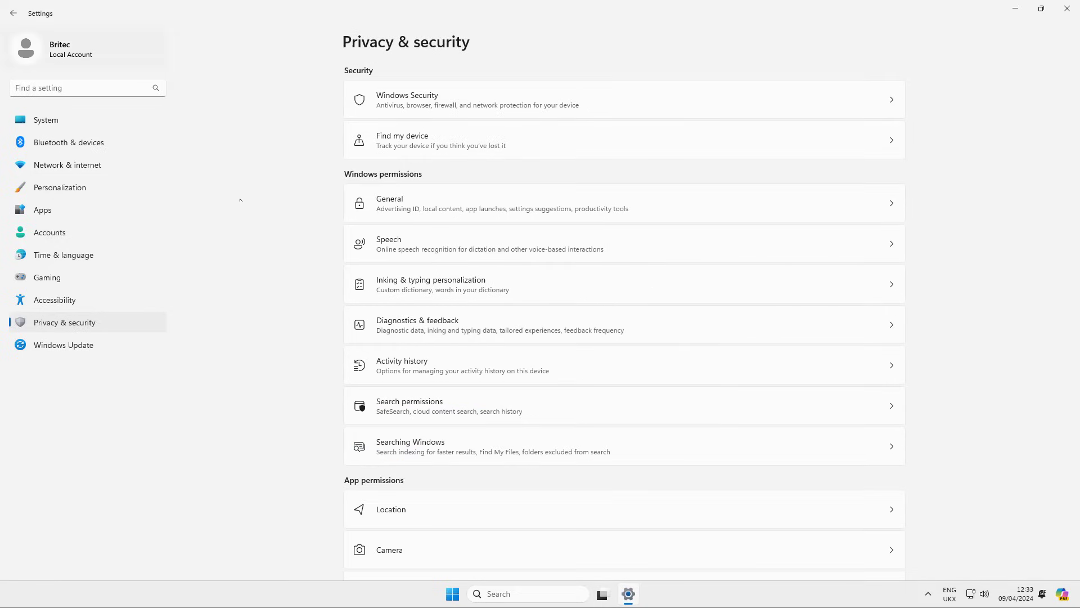
Turn off notification access and block apps from accessing notifications
{"action": "scroll", "coordinate": [535, 463], "scroll_direction": "down", "scroll_amount": 6}
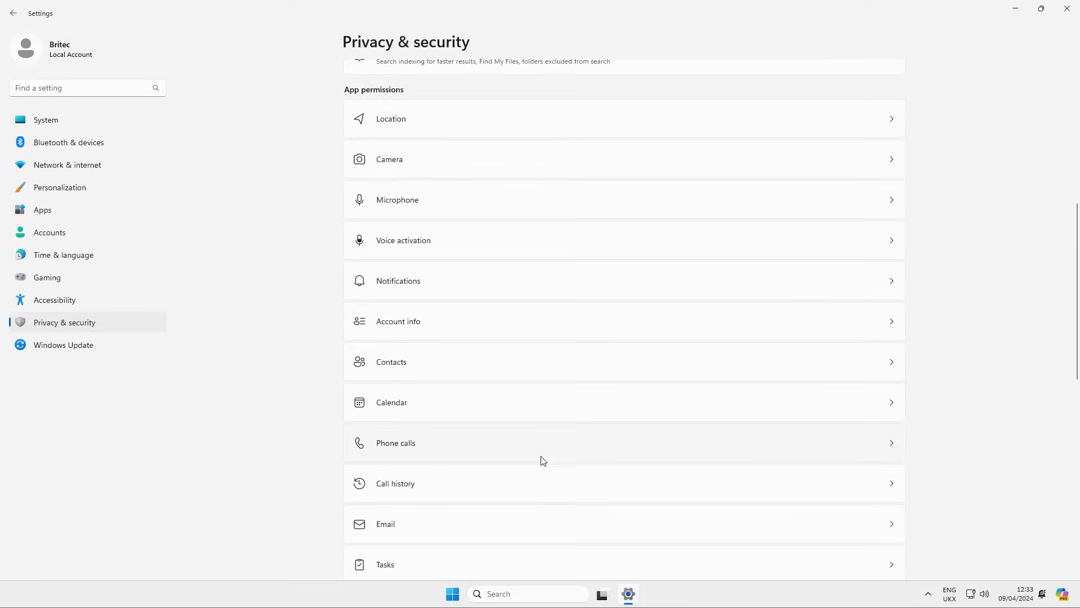
{"action": "left_click", "coordinate": [496, 287]}
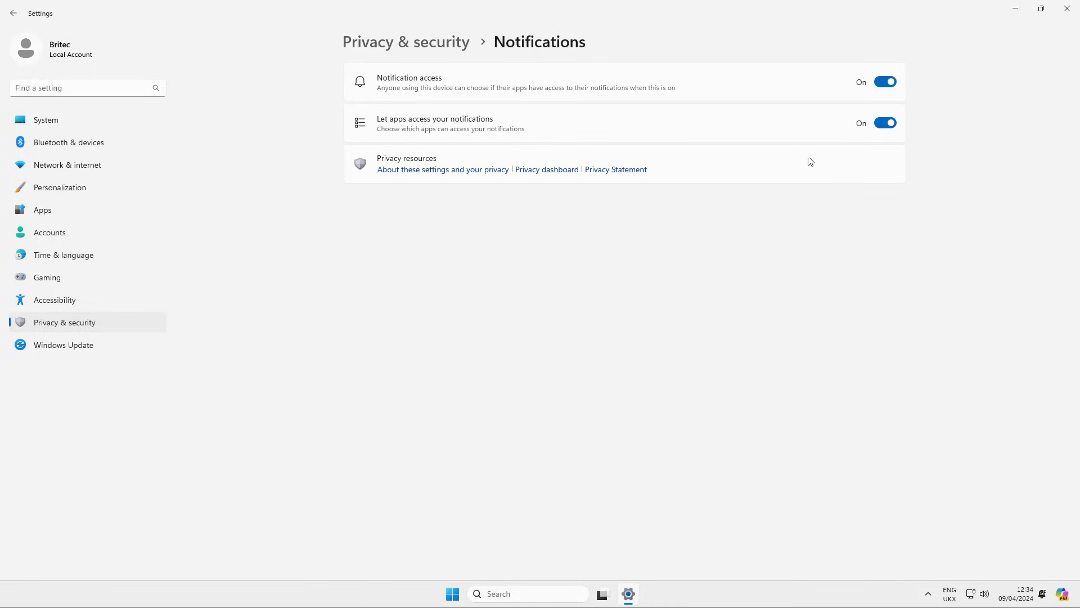
{"action": "left_click", "coordinate": [883, 123]}
{"action": "left_click", "coordinate": [885, 82]}
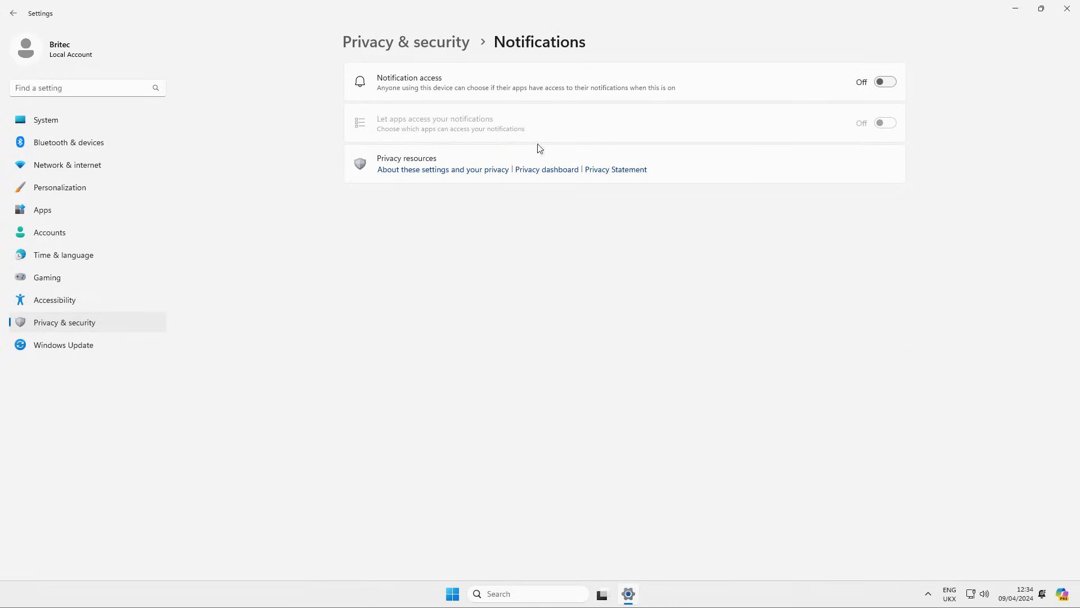
Review the Display and Projecting to this PC pages, returning to System each time
{"action": "left_click", "coordinate": [13, 13]}
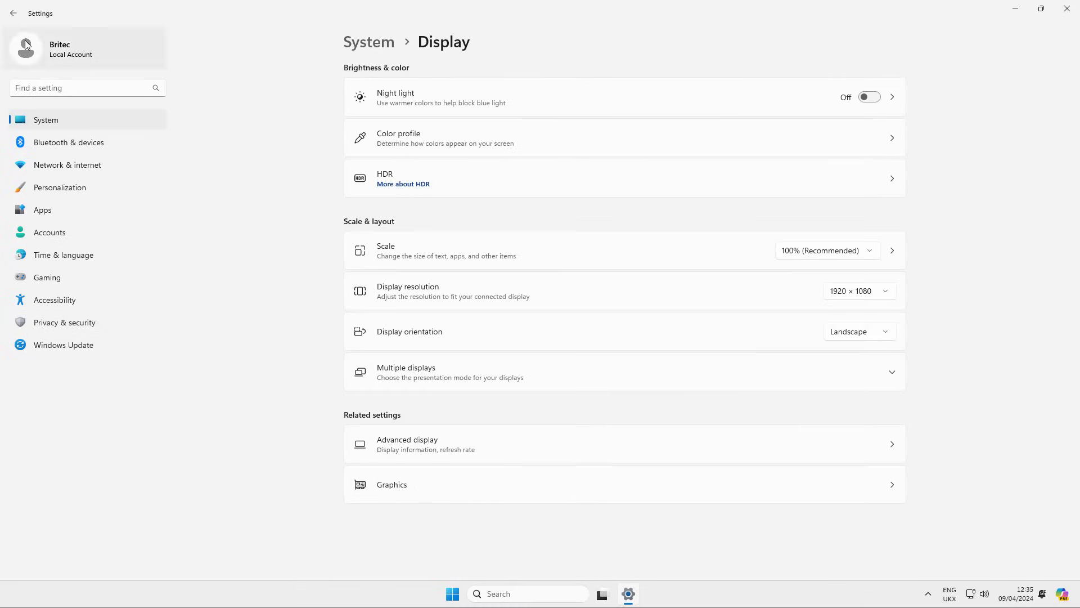
{"action": "left_click", "coordinate": [14, 13]}
{"action": "scroll", "coordinate": [534, 465], "scroll_direction": "down", "scroll_amount": 4}
{"action": "scroll", "coordinate": [533, 468], "scroll_direction": "down", "scroll_amount": 2}
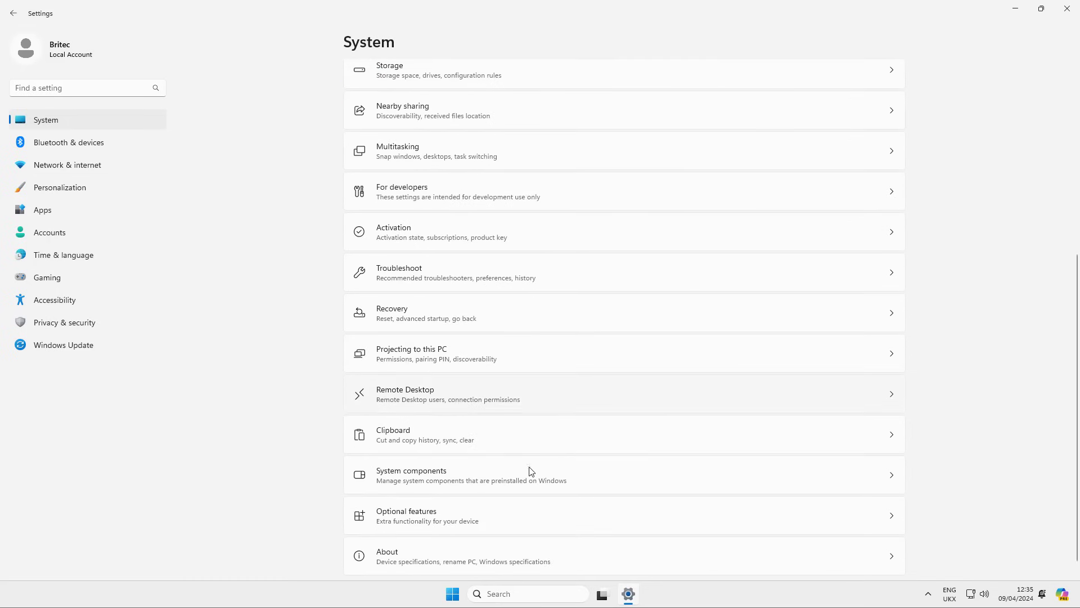
{"action": "scroll", "coordinate": [521, 524], "scroll_direction": "down", "scroll_amount": 1}
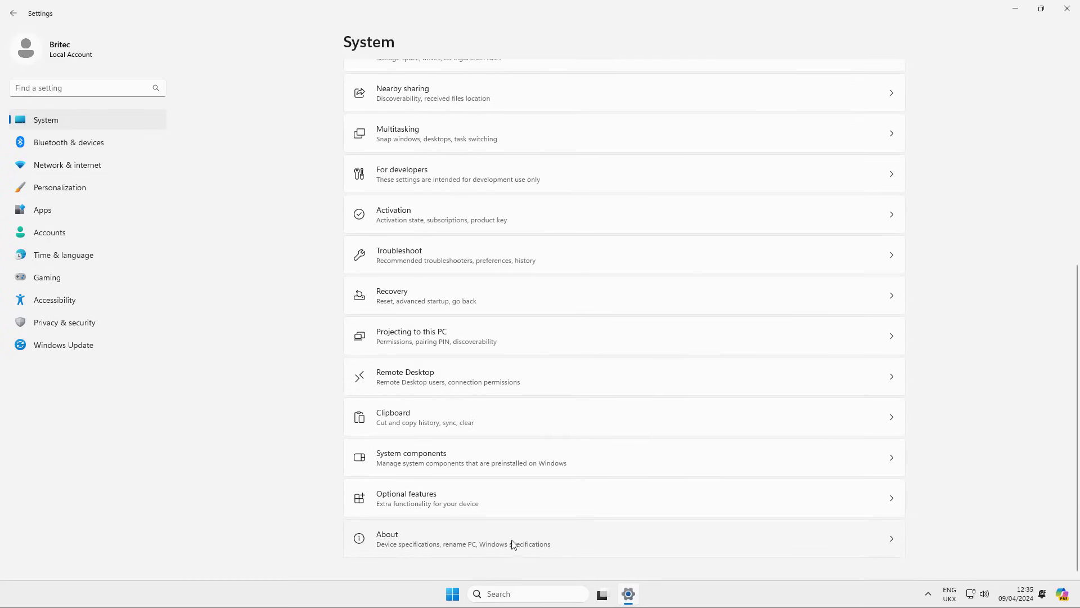
{"action": "left_click", "coordinate": [466, 341]}
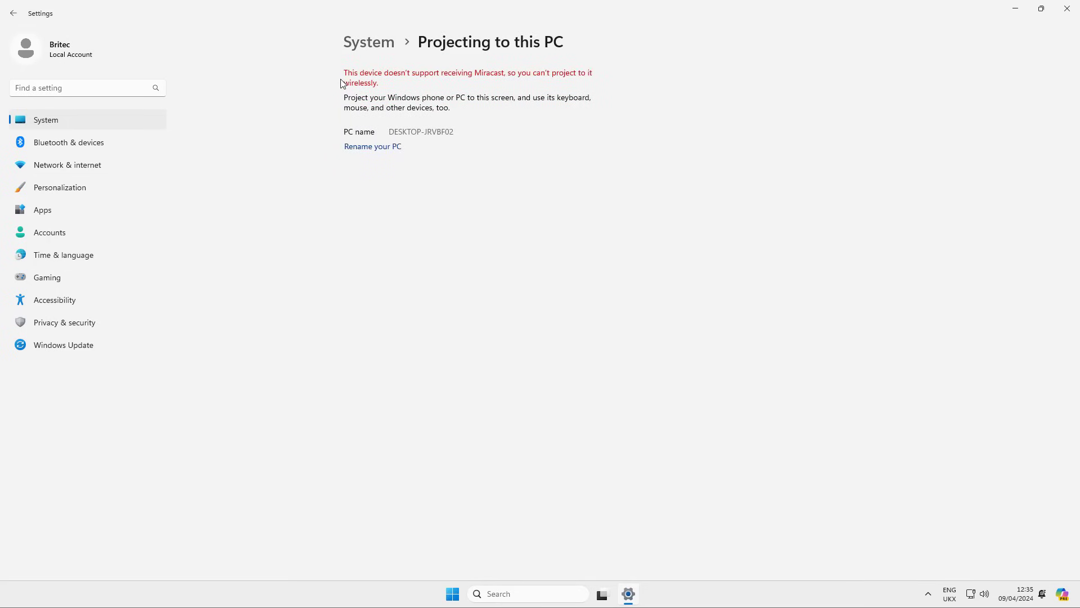
{"action": "left_click", "coordinate": [11, 14]}
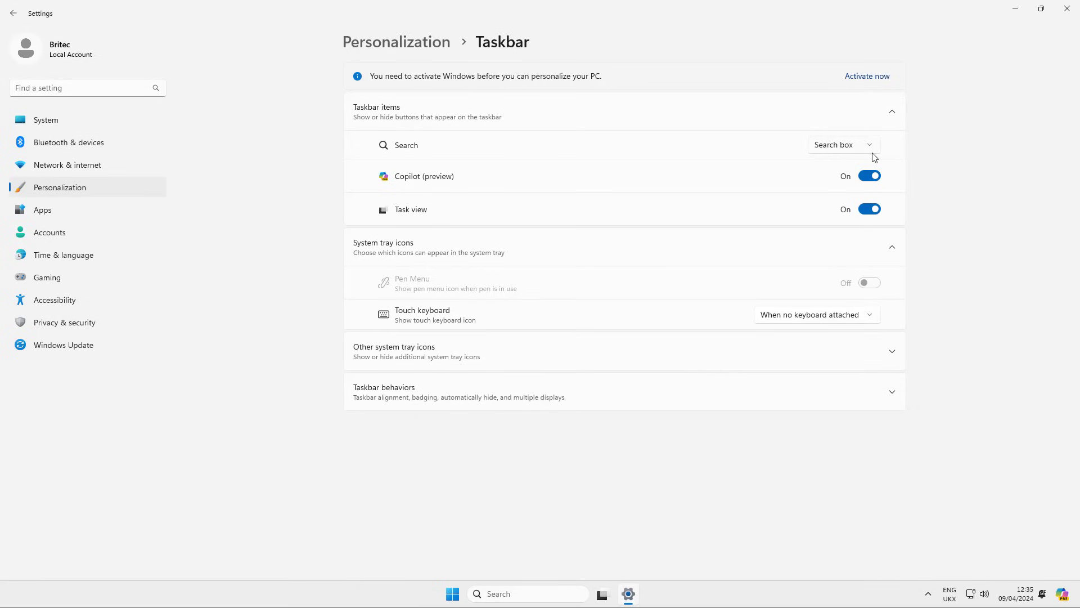
Set taskbar Search to 'Search icon only' and switch Copilot and Task view off
{"action": "left_click", "coordinate": [873, 149]}
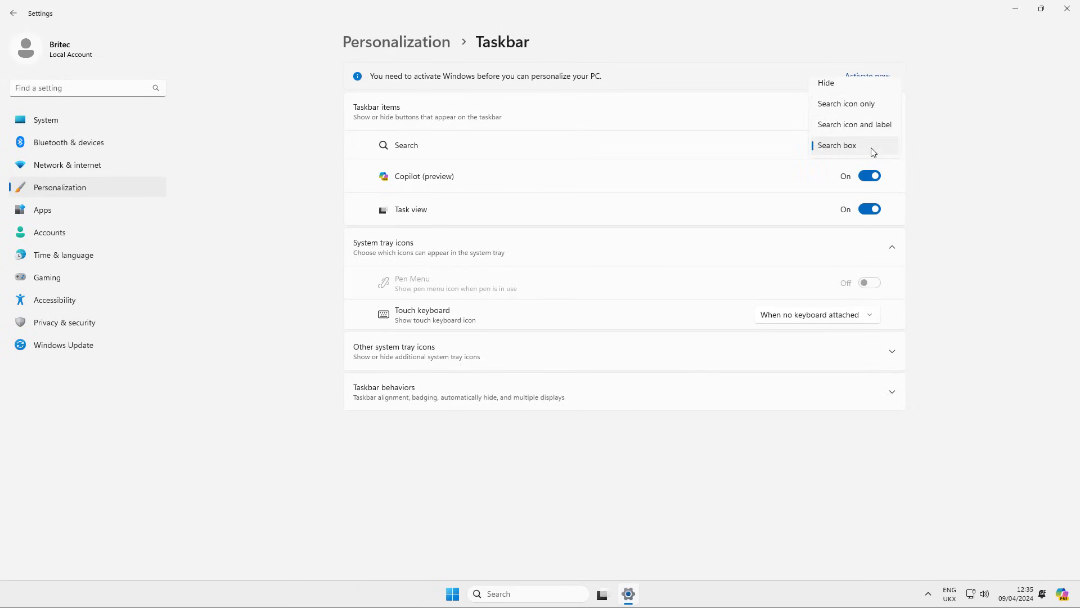
{"action": "left_click", "coordinate": [855, 111]}
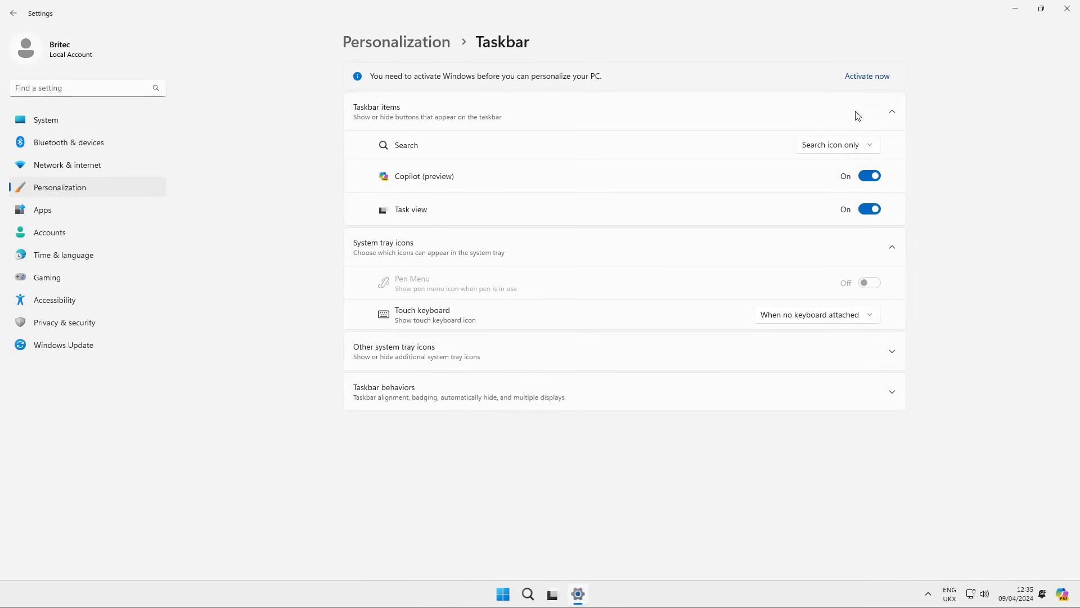
{"action": "left_click", "coordinate": [871, 177]}
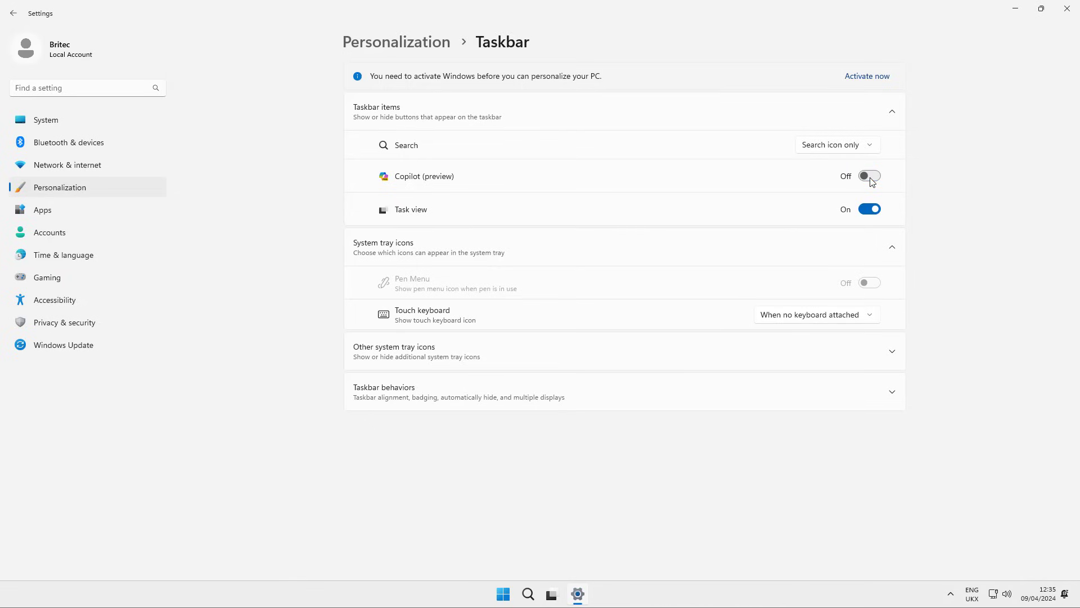
{"action": "left_click", "coordinate": [870, 211]}
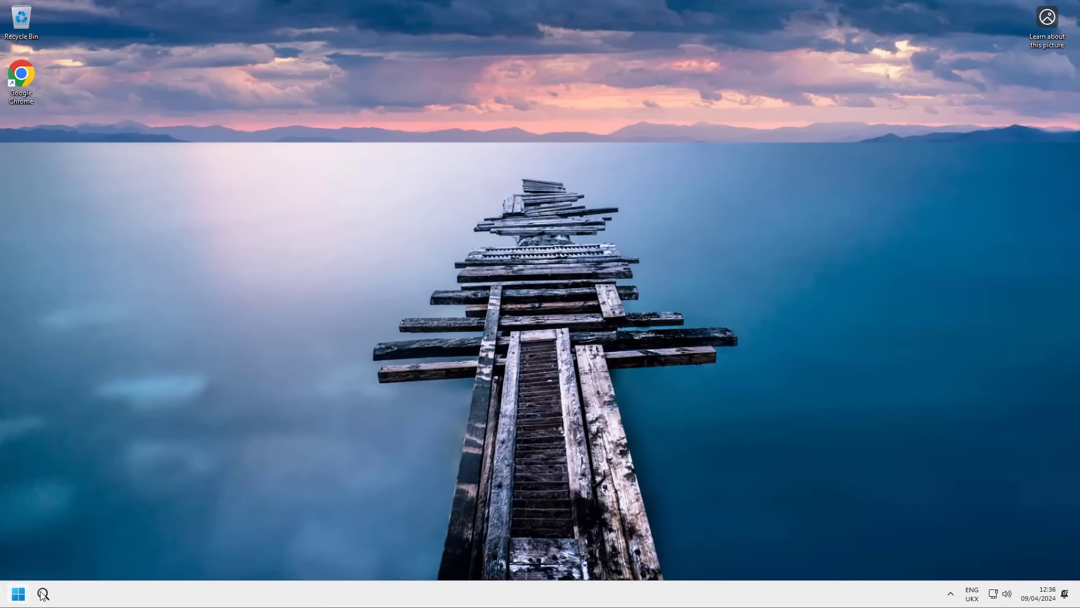
{"action": "left_click", "coordinate": [43, 594]}
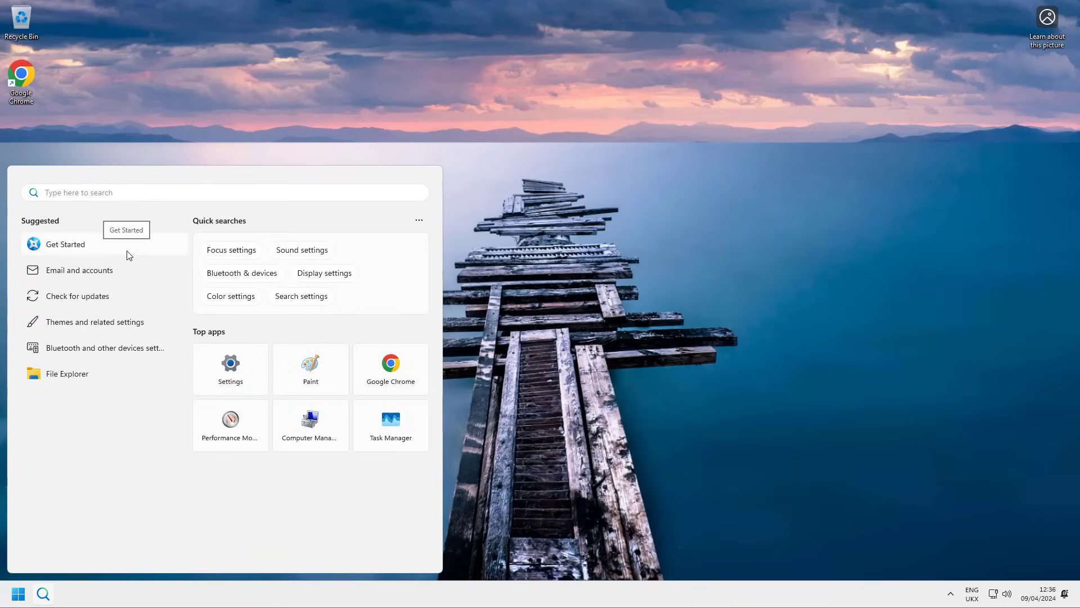
{"action": "type", "text": "paint"}
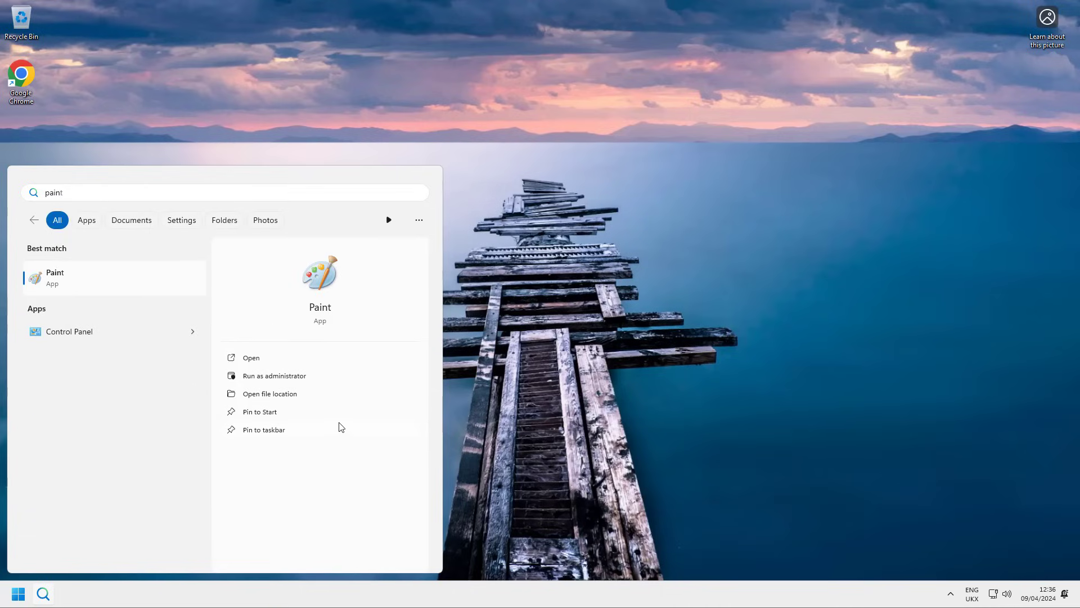
{"action": "left_click", "coordinate": [60, 281]}
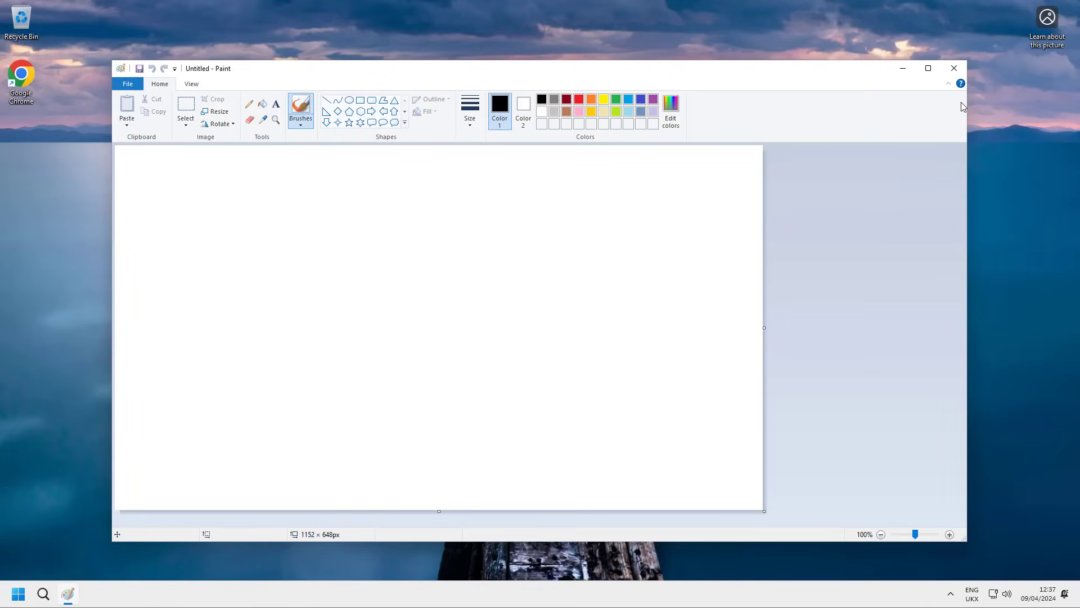
{"action": "left_click", "coordinate": [954, 68]}
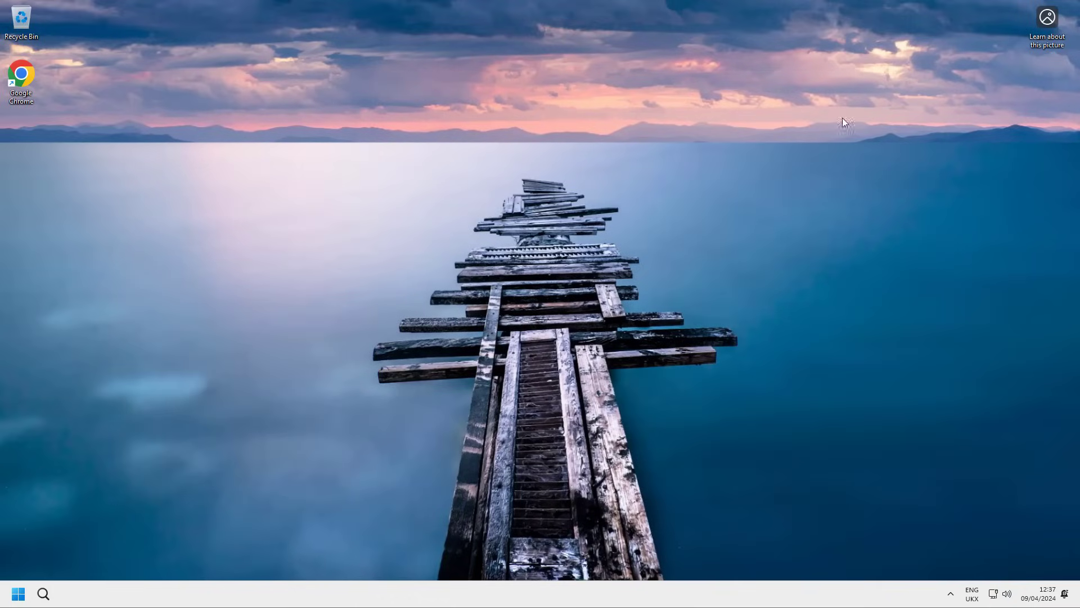
{"action": "left_click", "coordinate": [17, 593]}
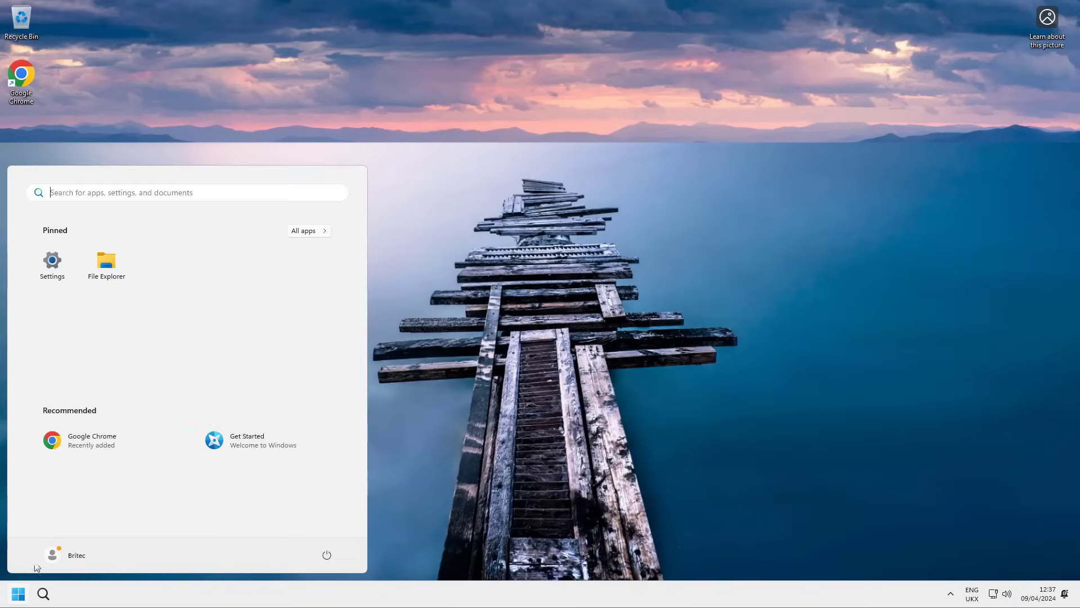
{"action": "type", "text": "notepad"}
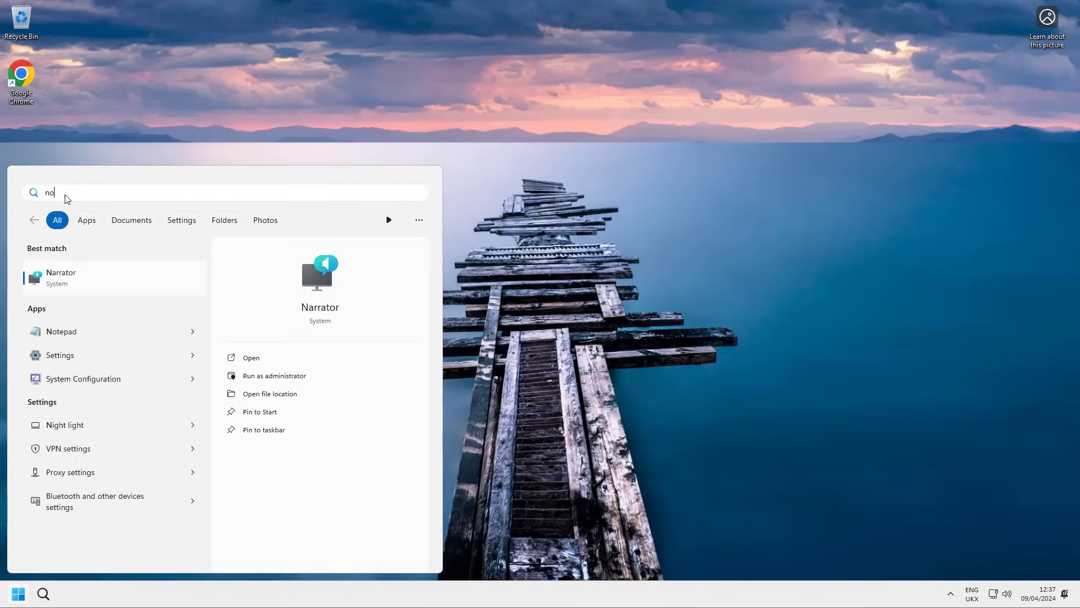
{"action": "left_click", "coordinate": [54, 276]}
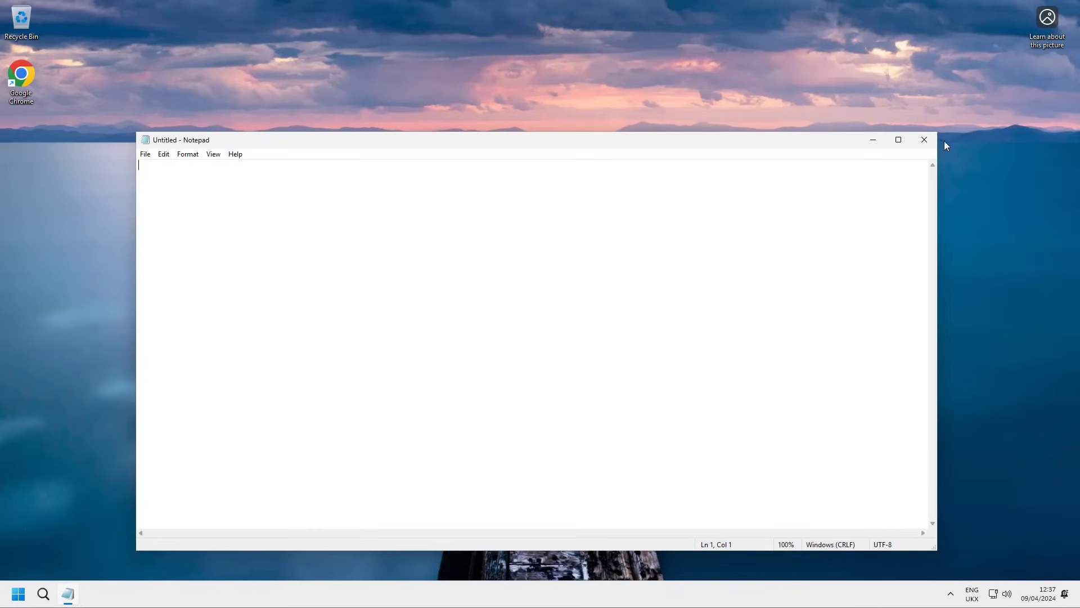
{"action": "left_click", "coordinate": [921, 141]}
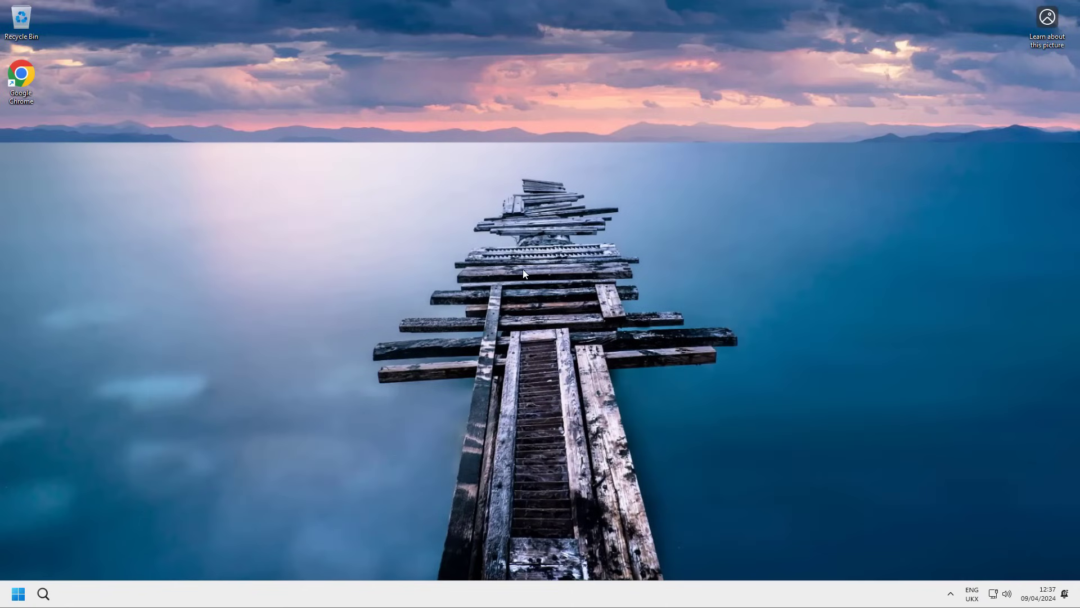
{"action": "left_click", "coordinate": [19, 594]}
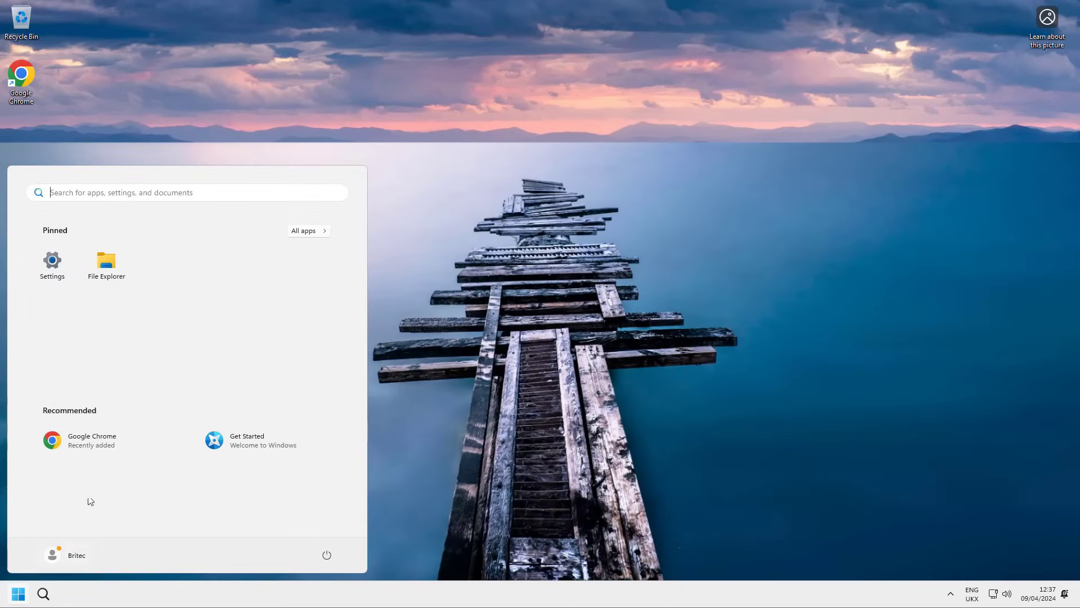
{"action": "left_click", "coordinate": [52, 265]}
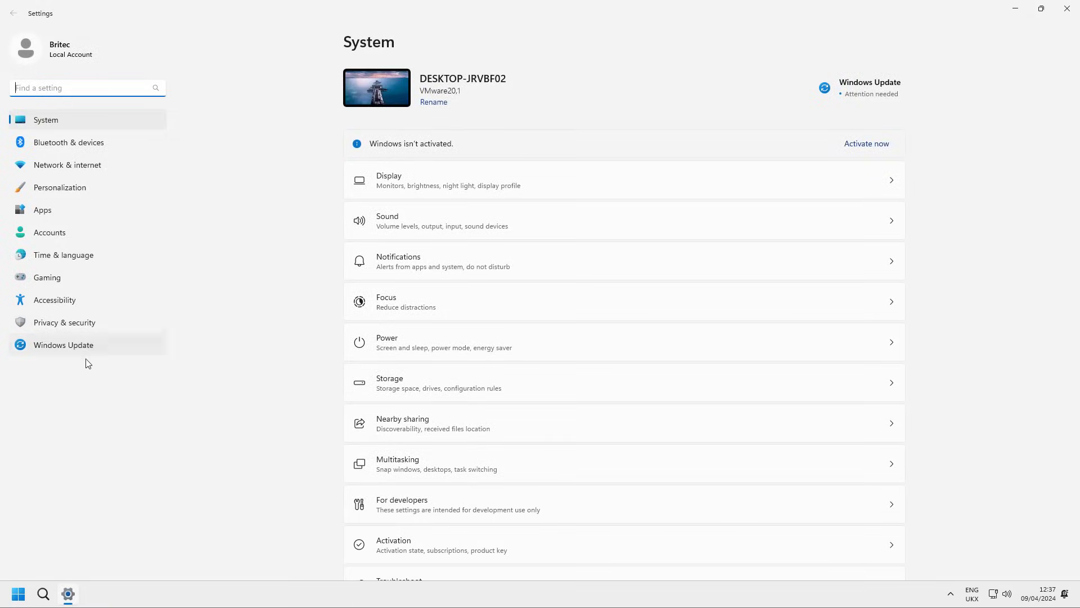
{"action": "left_click", "coordinate": [65, 345]}
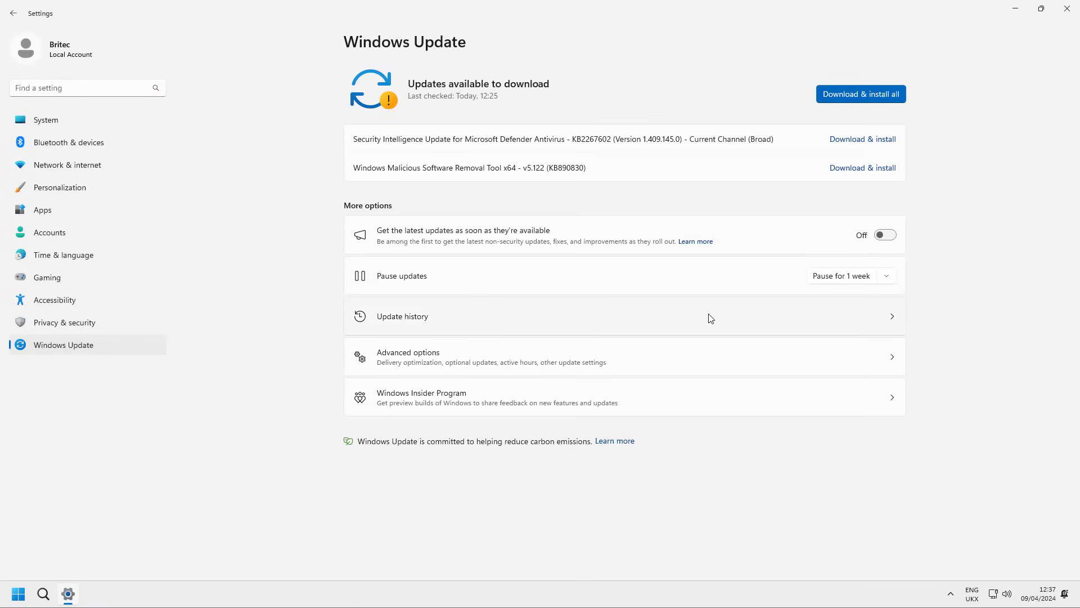
{"action": "left_click", "coordinate": [714, 366]}
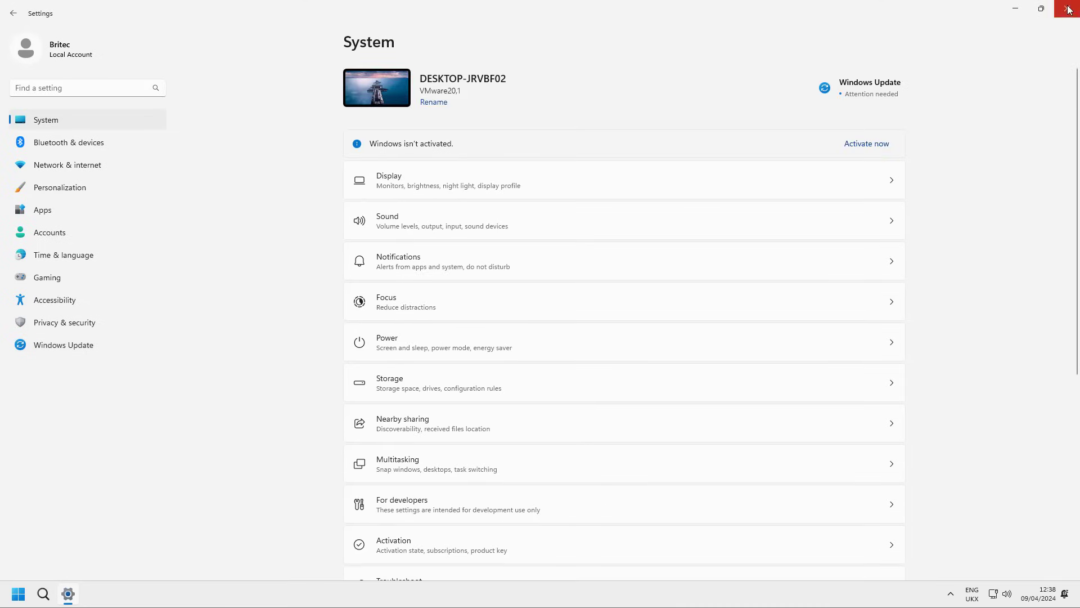
{"action": "left_click", "coordinate": [1068, 8]}
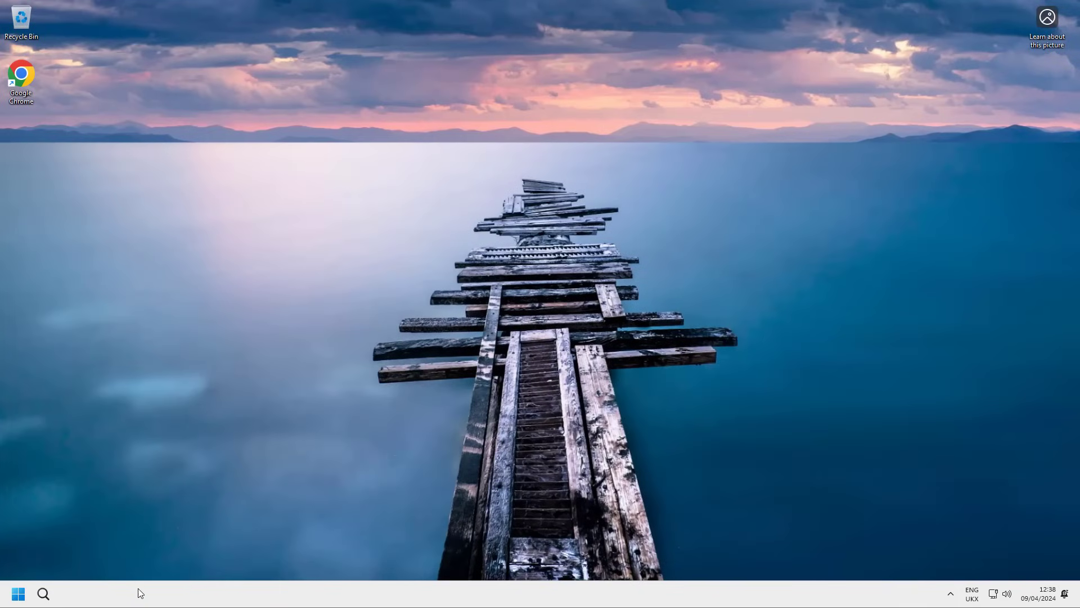
Pin File Explorer from the Start menu to the taskbar
{"action": "left_click", "coordinate": [17, 597]}
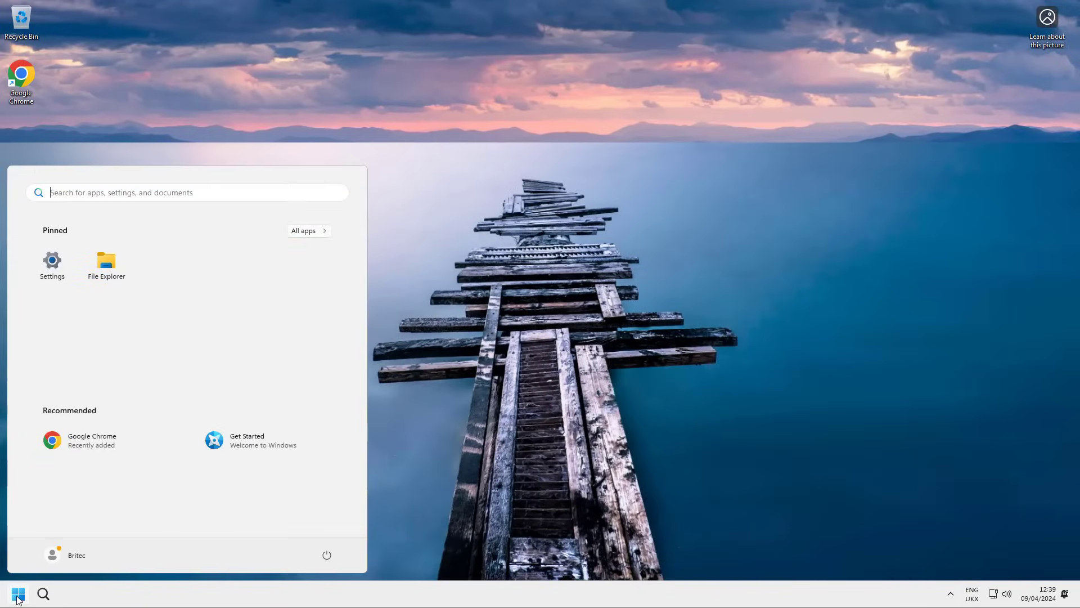
{"action": "right_click", "coordinate": [109, 262]}
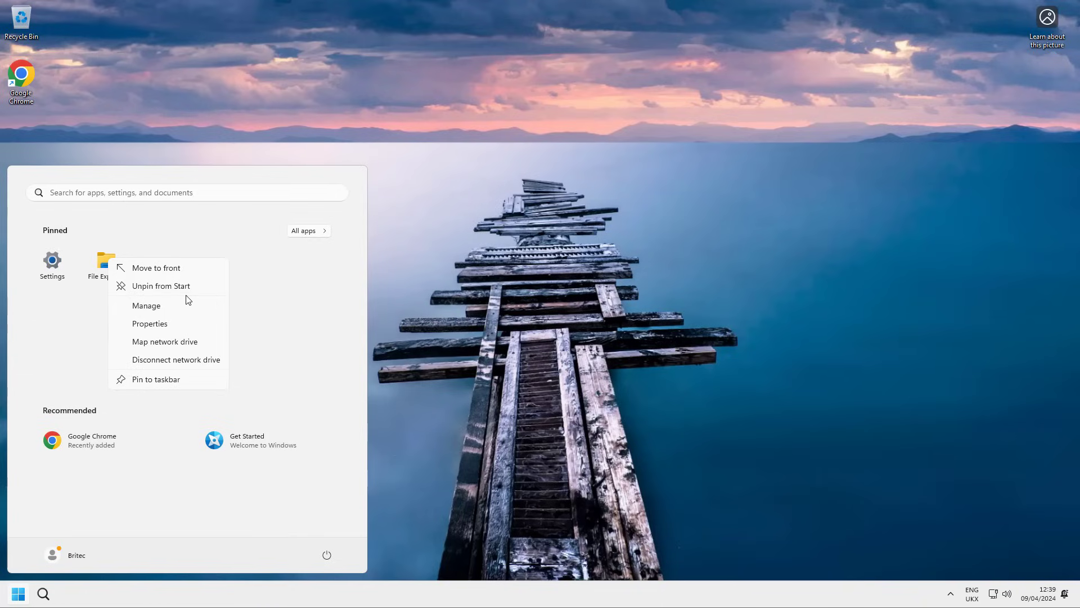
{"action": "left_click", "coordinate": [160, 380]}
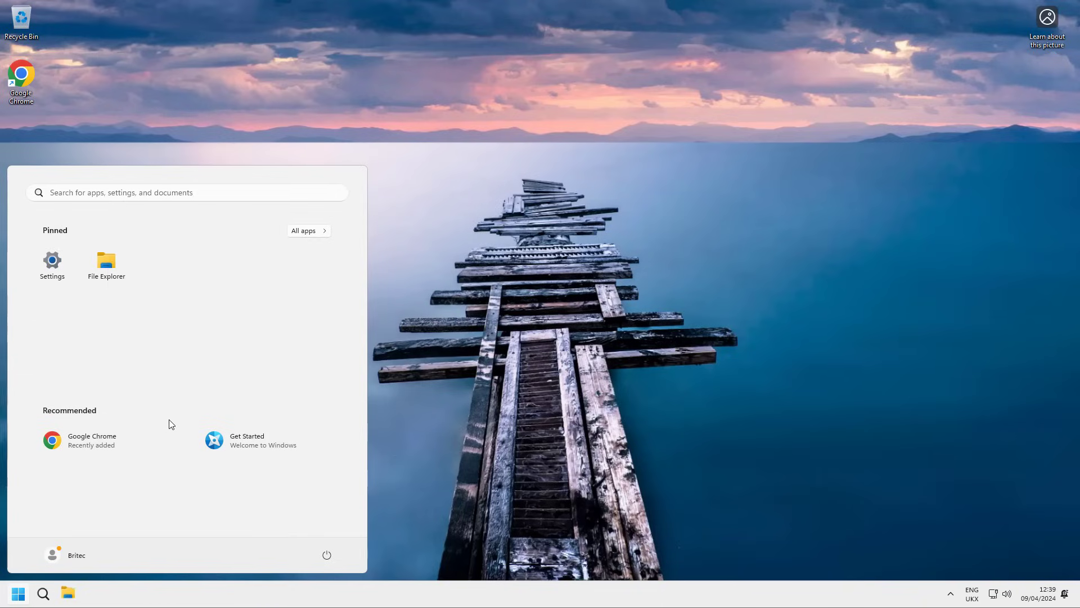
{"action": "left_click", "coordinate": [18, 594]}
Launch File Explorer from the taskbar, add and close a second Home tab, then close it
{"action": "left_click", "coordinate": [75, 598]}
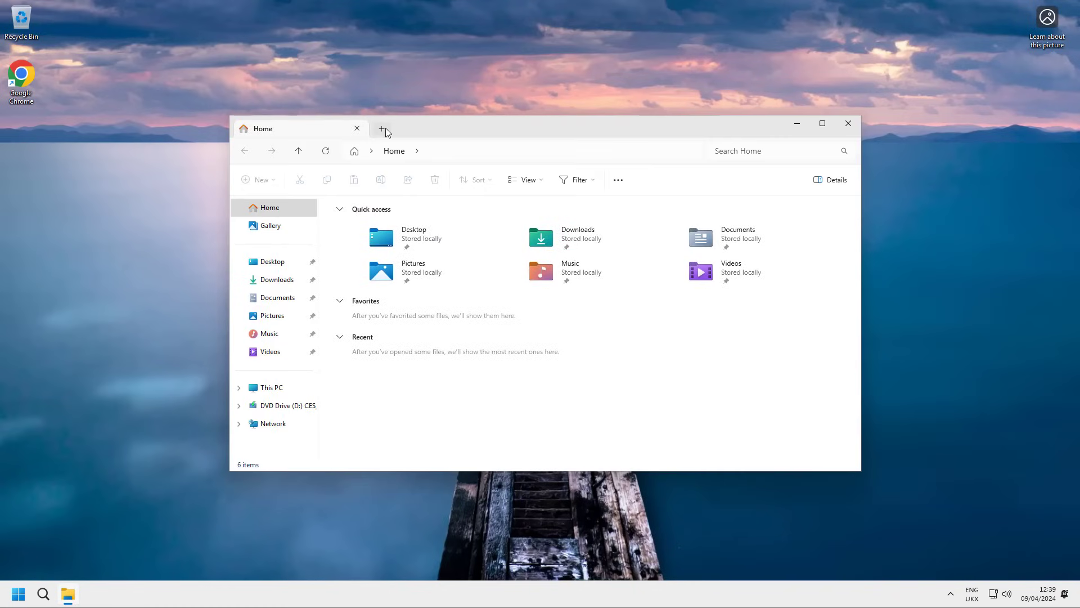
{"action": "left_click", "coordinate": [383, 129]}
{"action": "left_click", "coordinate": [492, 129]}
{"action": "left_click", "coordinate": [847, 124]}
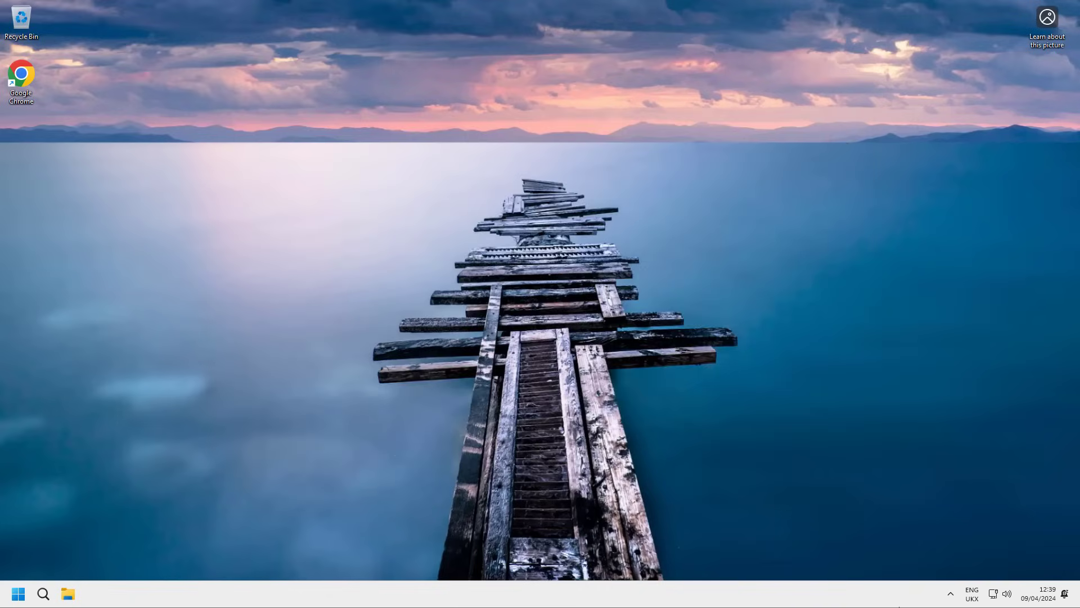
Check baseline Memory and CPU usage in Task Manager's Performance page, then close it
{"action": "key", "text": "ctrl+shift+Escape"}
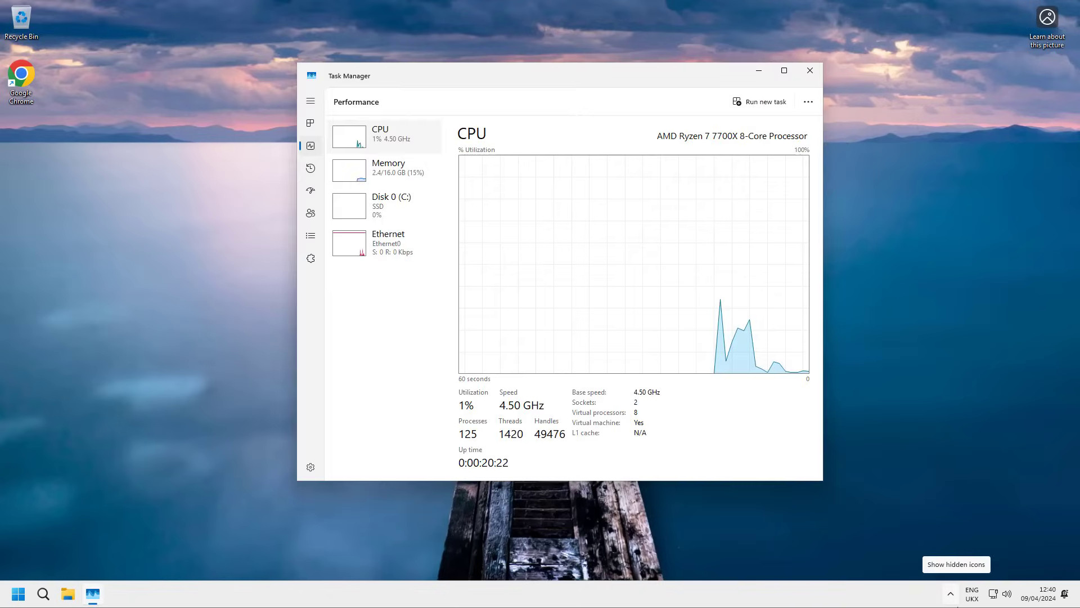
{"action": "left_click", "coordinate": [377, 173]}
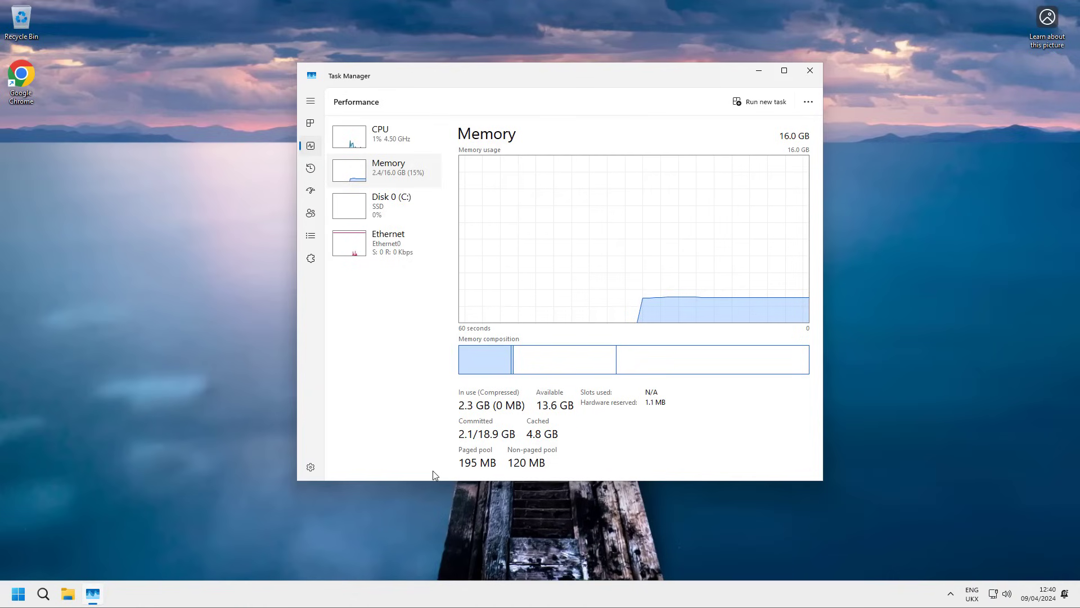
{"action": "left_click", "coordinate": [388, 142]}
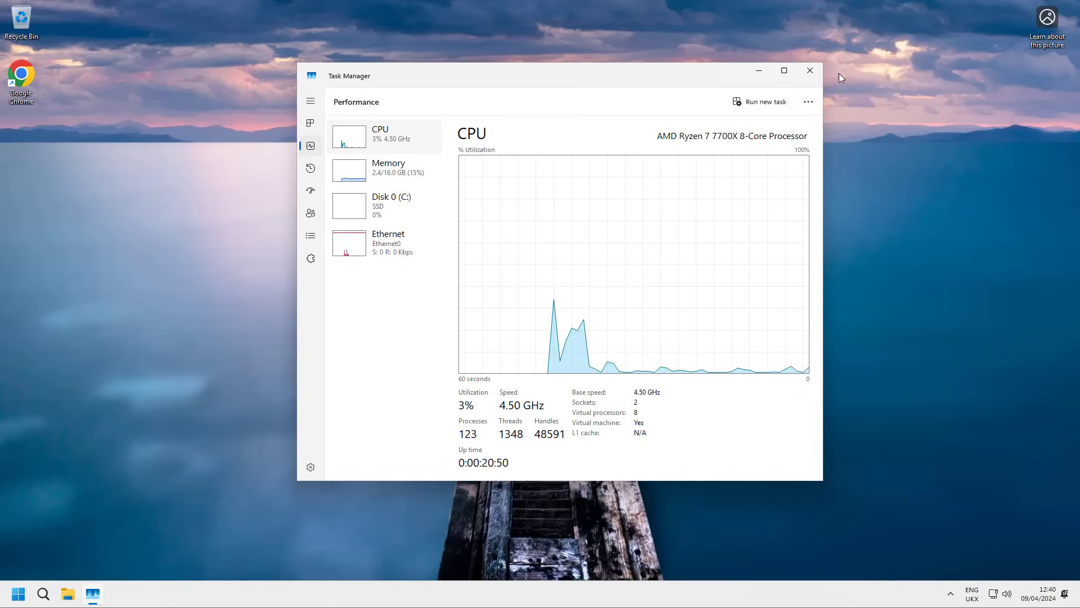
{"action": "left_click", "coordinate": [810, 70]}
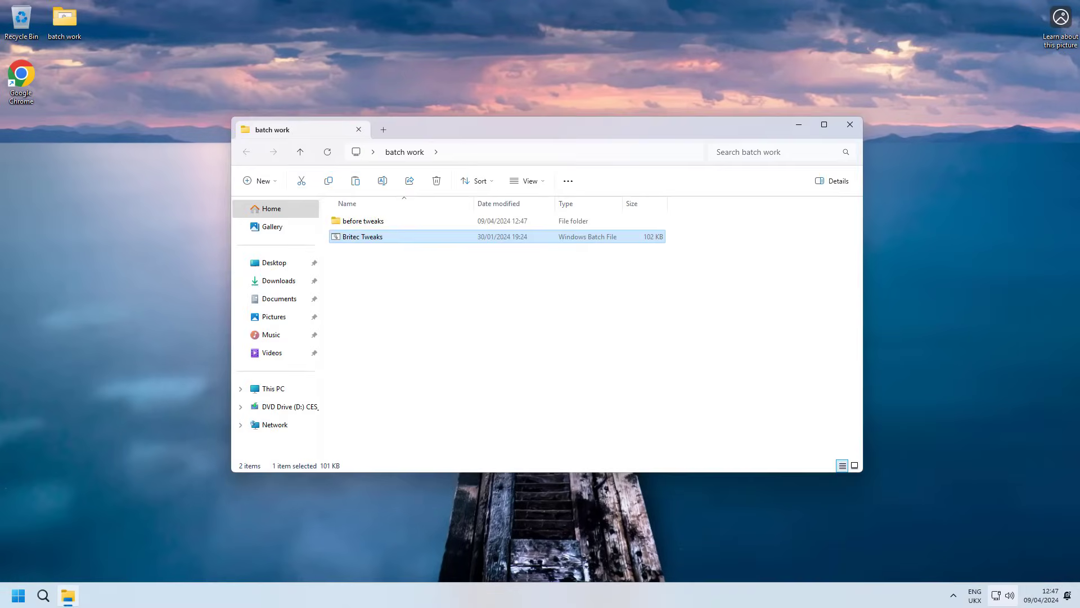
Move Britec Tweaks.bat from the batch work folder onto the middle of the desktop
{"action": "right_click", "coordinate": [366, 245]}
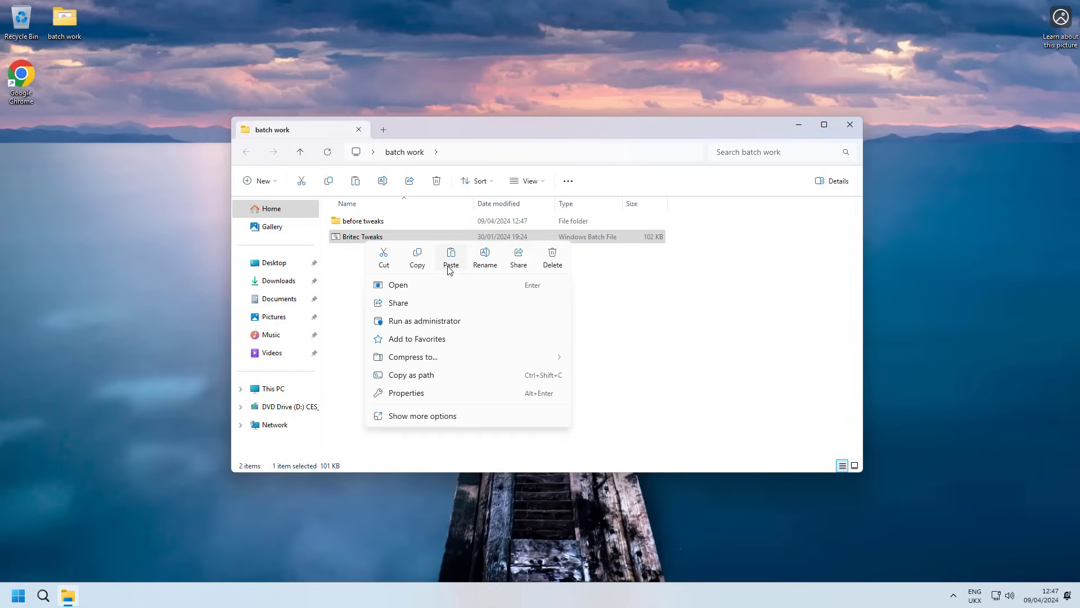
{"action": "left_click", "coordinate": [615, 357]}
{"action": "left_click_drag", "start_coordinate": [369, 243], "coordinate": [429, 83]}
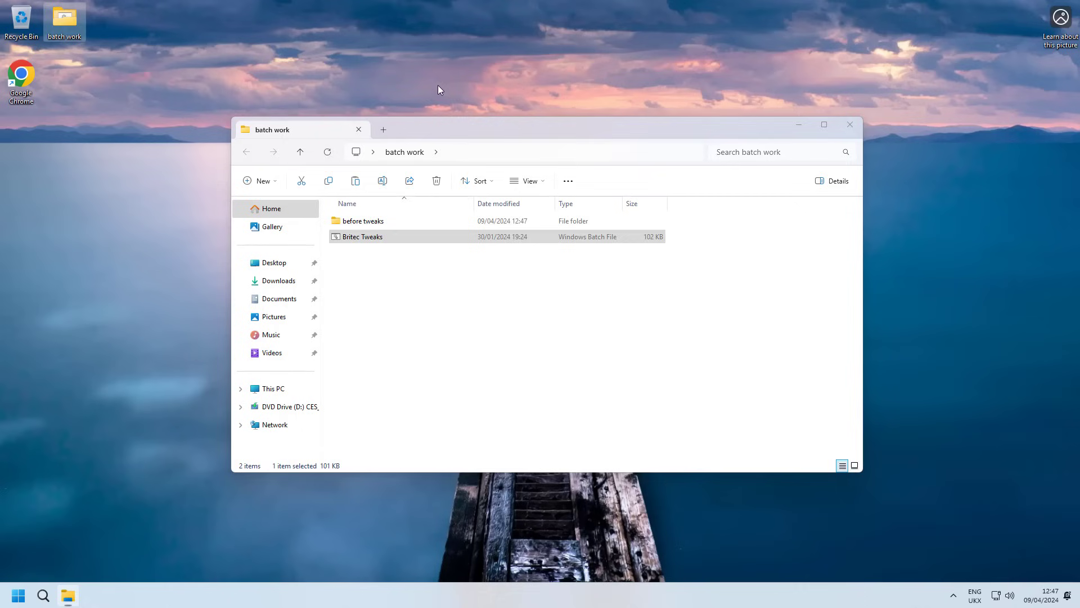
{"action": "left_click", "coordinate": [854, 129]}
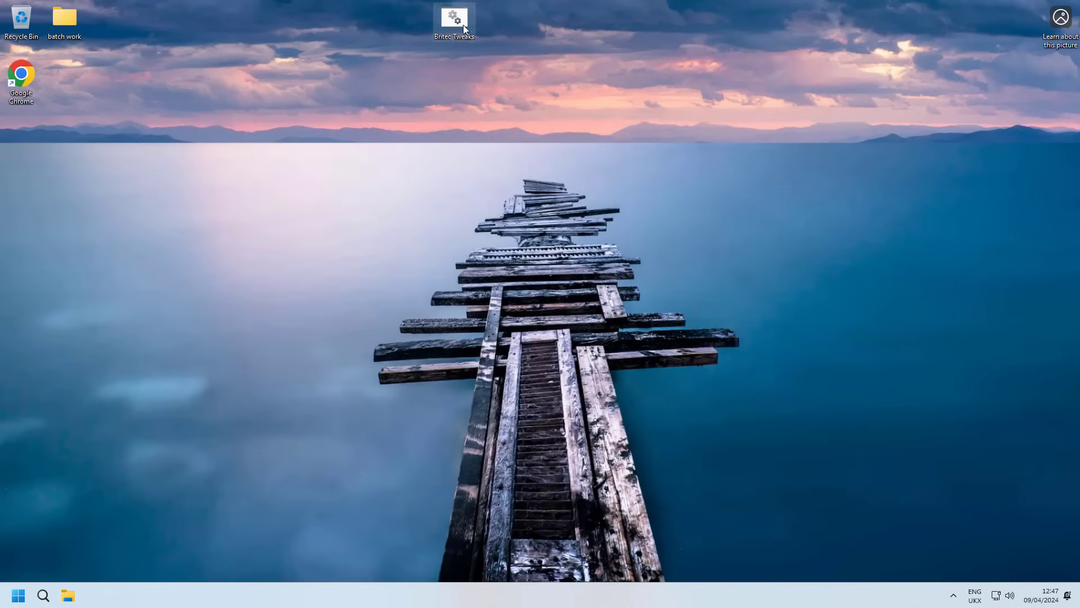
{"action": "left_click_drag", "start_coordinate": [464, 25], "coordinate": [364, 189]}
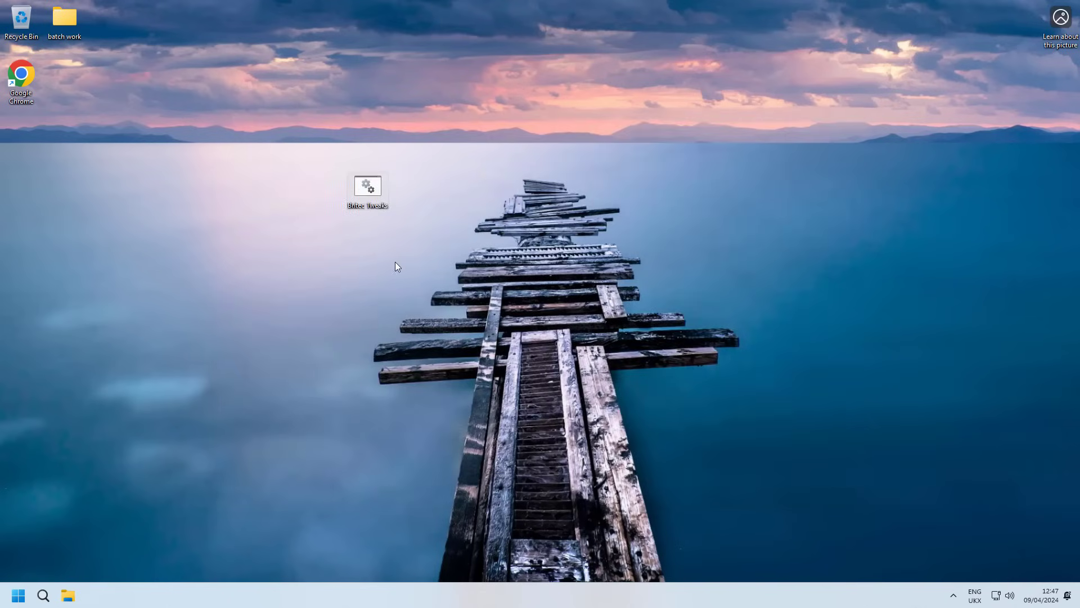
Run Britec Tweaks.bat as administrator and confirm it to apply the tweaks
{"action": "right_click", "coordinate": [371, 195]}
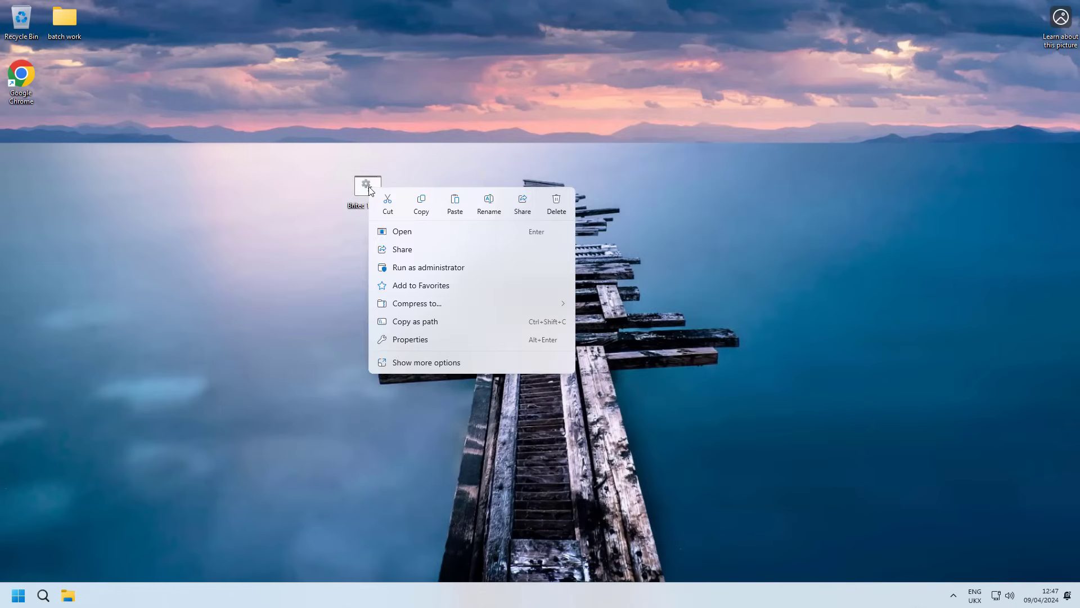
{"action": "left_click", "coordinate": [432, 268]}
{"action": "left_click", "coordinate": [493, 389]}
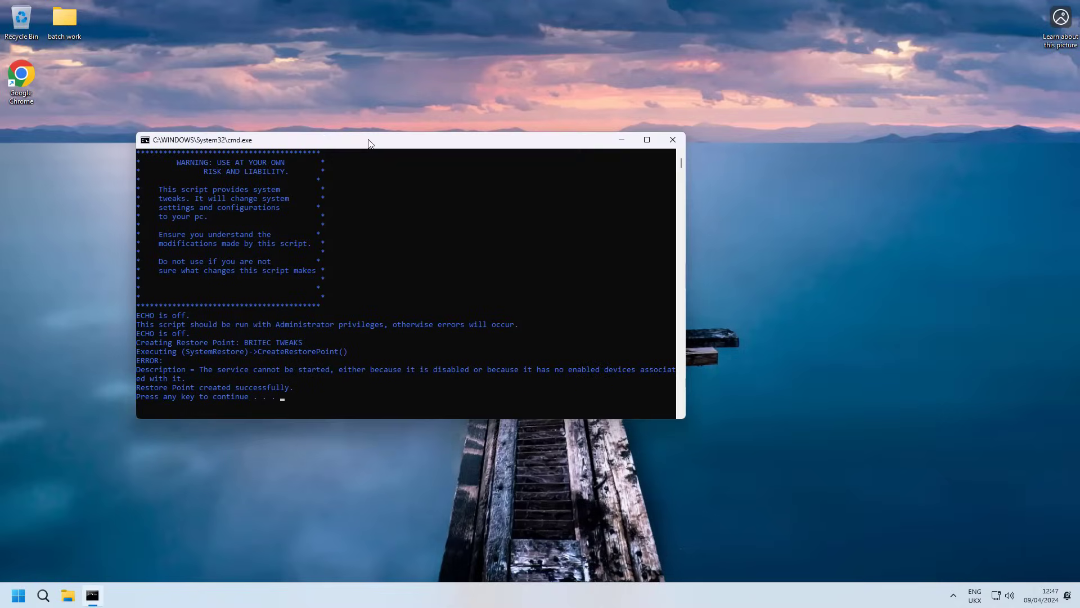
{"action": "left_click_drag", "start_coordinate": [368, 143], "coordinate": [453, 136]}
{"action": "left_click", "coordinate": [394, 398]}
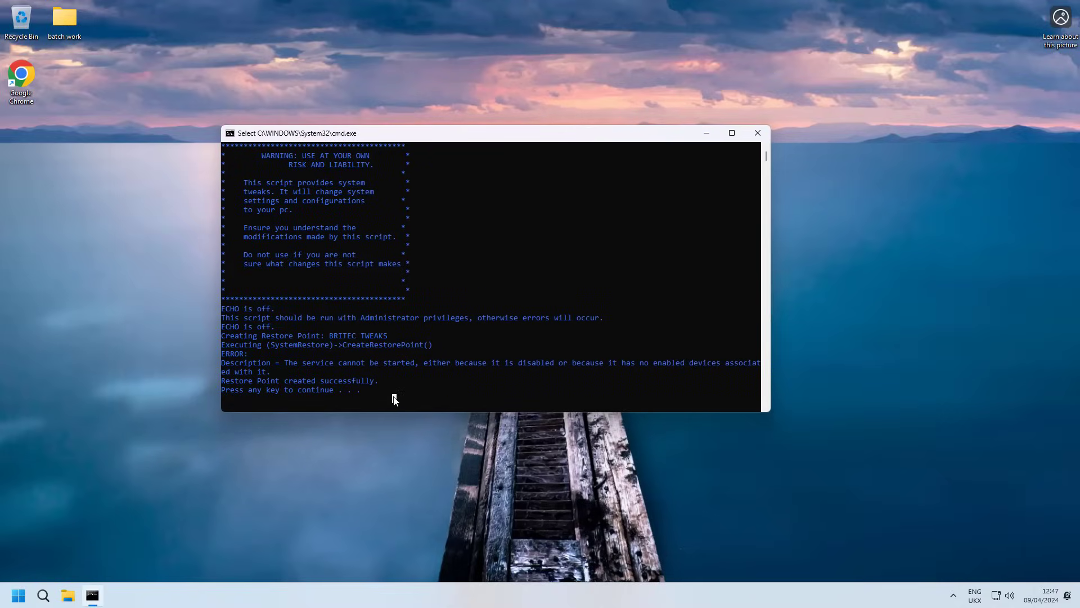
{"action": "left_click", "coordinate": [392, 403]}
{"action": "left_click", "coordinate": [392, 403]}
{"action": "left_click", "coordinate": [393, 403]}
{"action": "key", "text": "Return"}
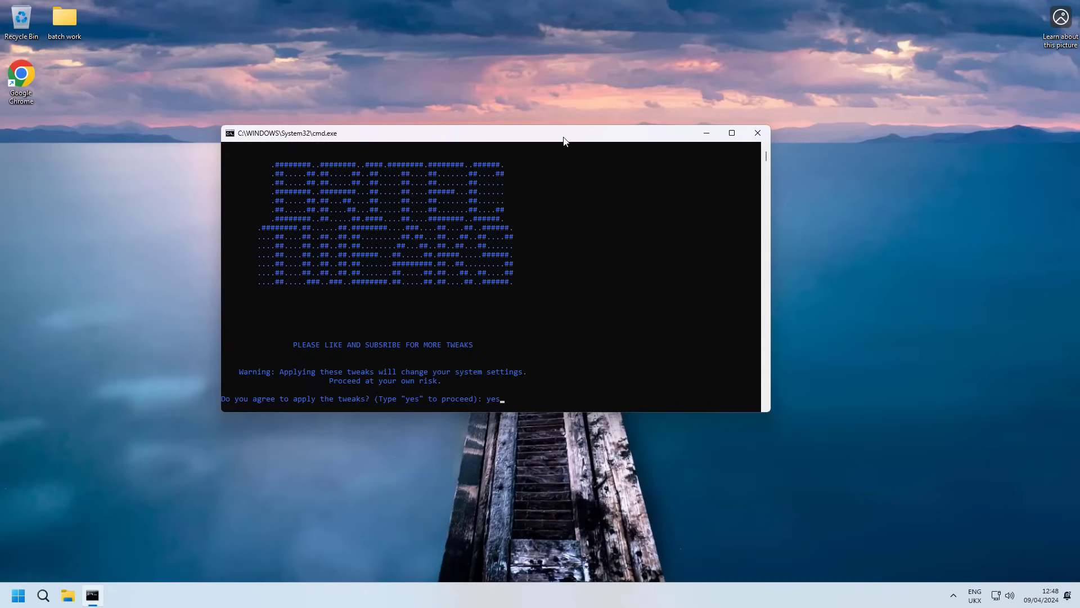
{"action": "key", "text": "Return"}
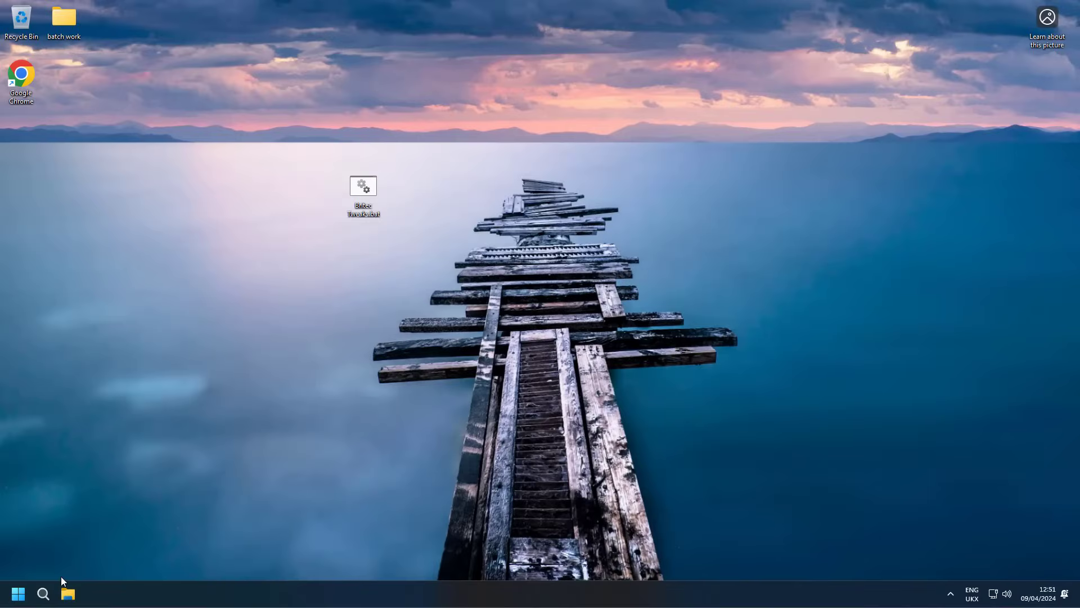
Check post-tweak Memory and CPU usage in Task Manager's Performance page, then close it
{"action": "right_click", "coordinate": [16, 595]}
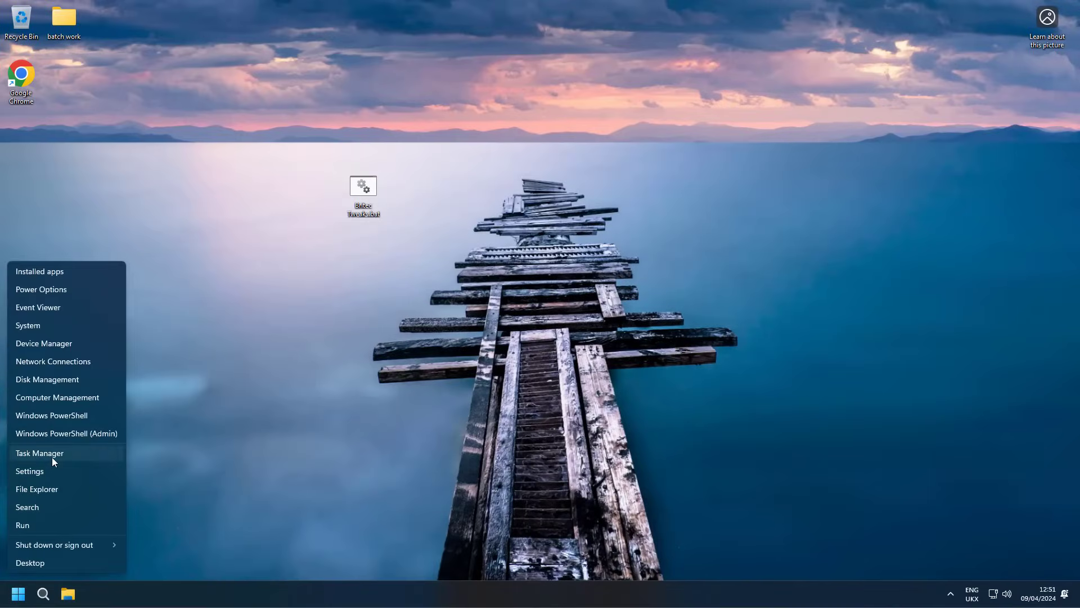
{"action": "left_click", "coordinate": [53, 456]}
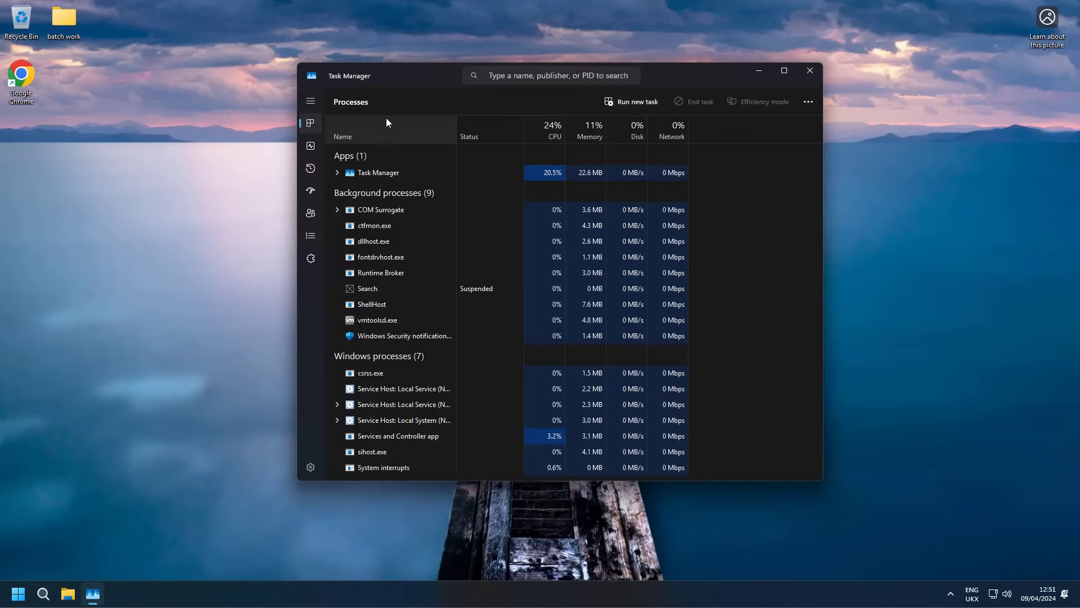
{"action": "left_click", "coordinate": [311, 146]}
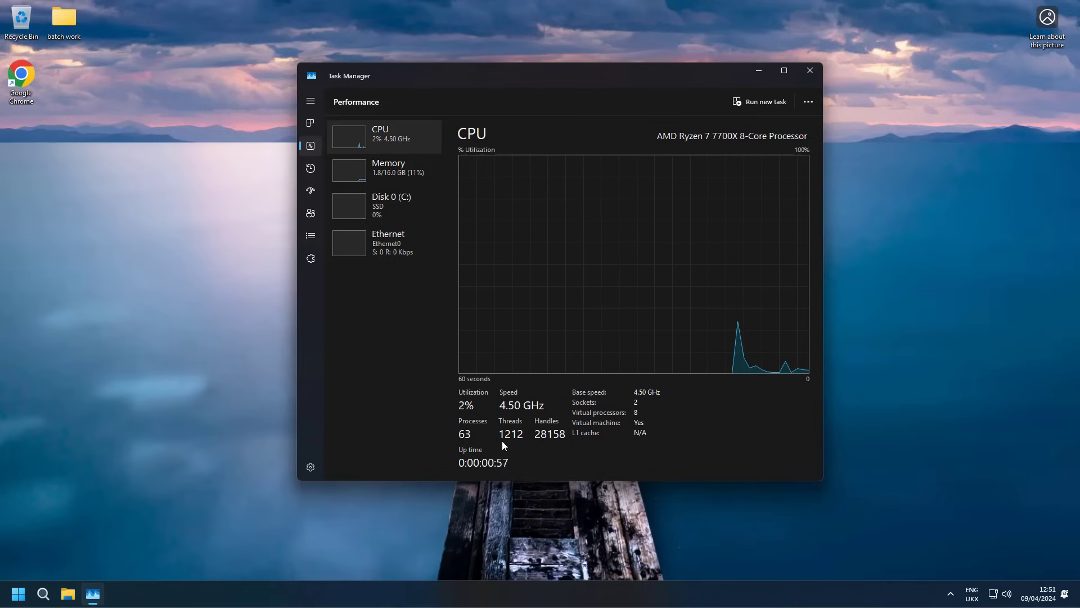
{"action": "left_click", "coordinate": [384, 172]}
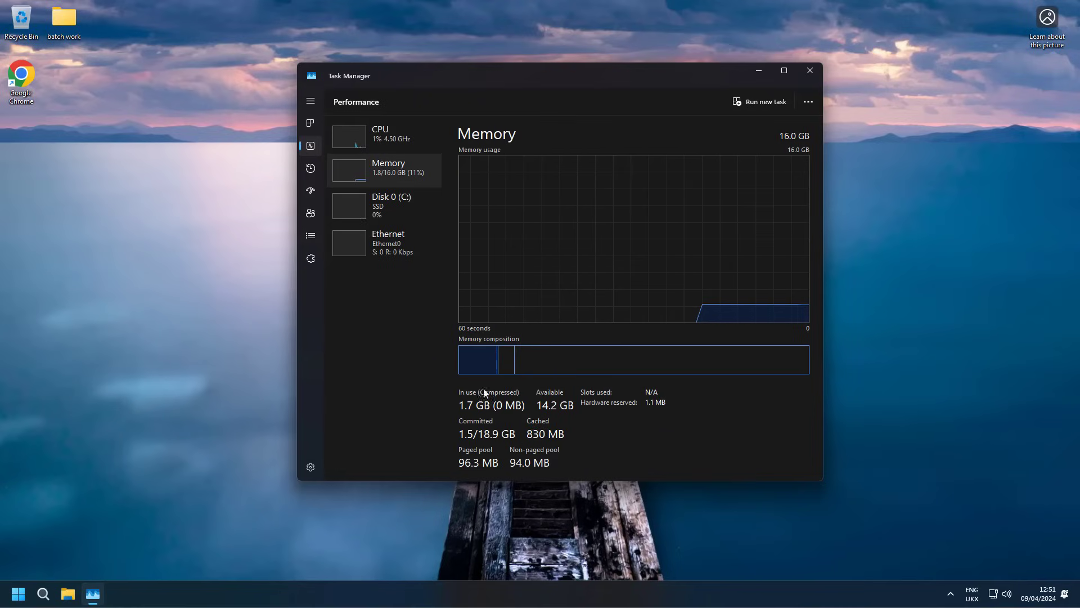
{"action": "left_click", "coordinate": [394, 135]}
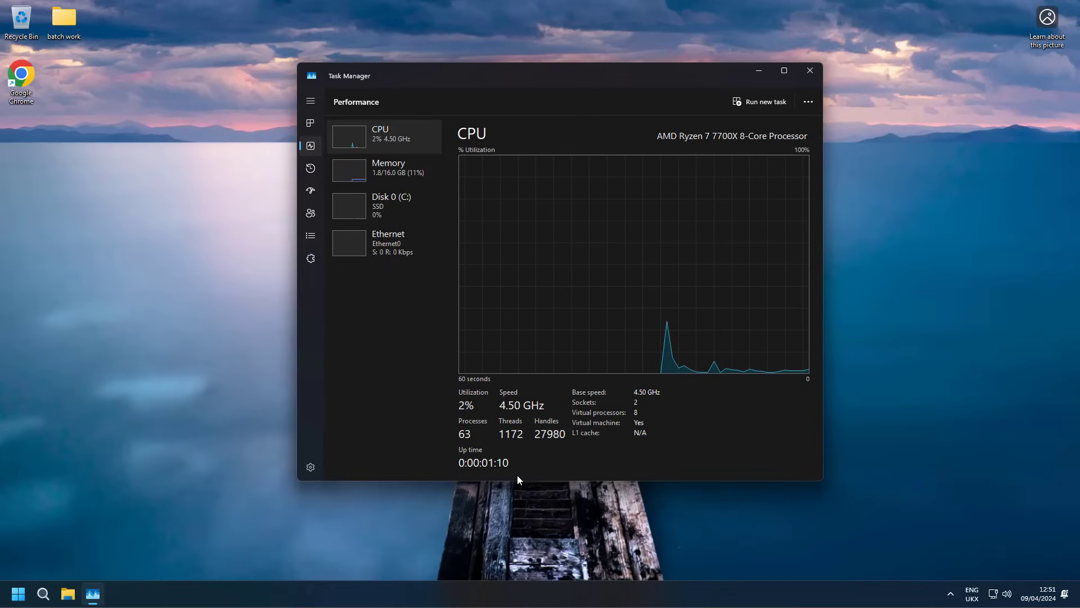
{"action": "left_click", "coordinate": [815, 70]}
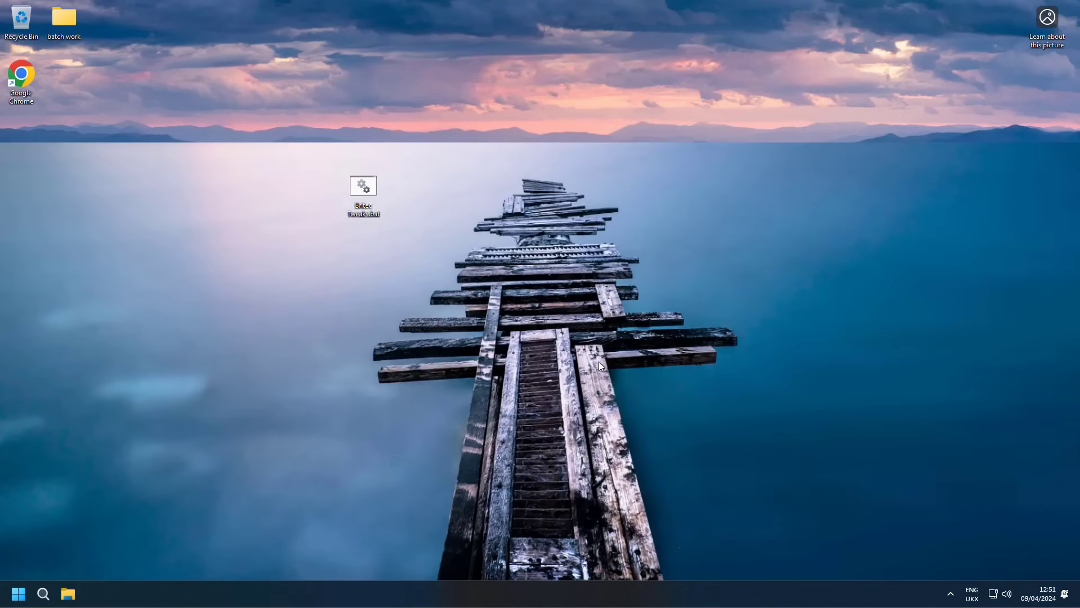
{"action": "left_click", "coordinate": [18, 593]}
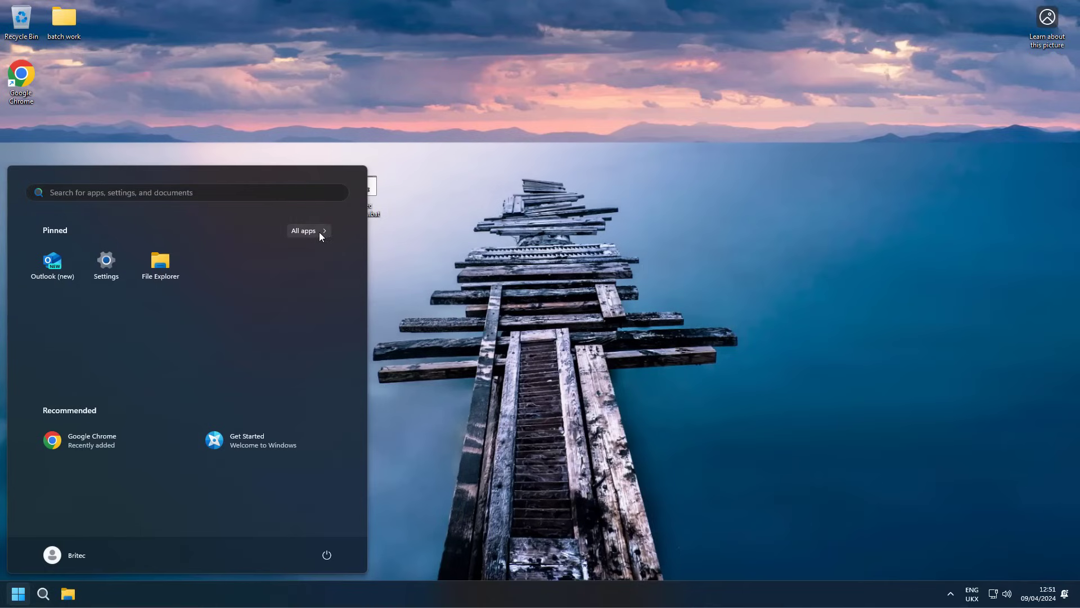
{"action": "left_click", "coordinate": [319, 231]}
{"action": "scroll", "coordinate": [281, 430], "scroll_direction": "down", "scroll_amount": 2}
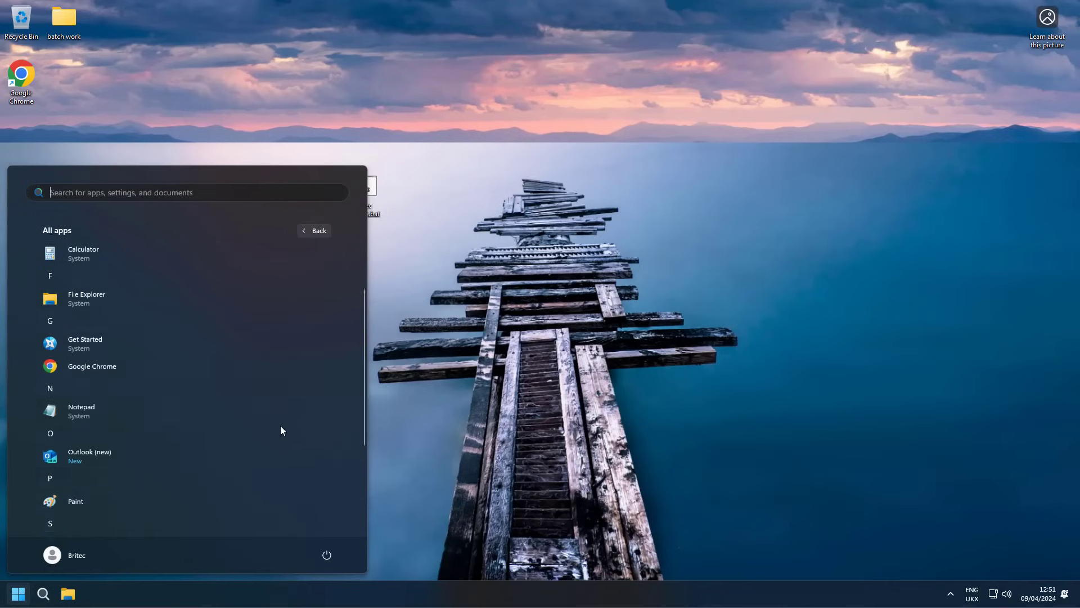
{"action": "scroll", "coordinate": [281, 430], "scroll_direction": "down", "scroll_amount": 2}
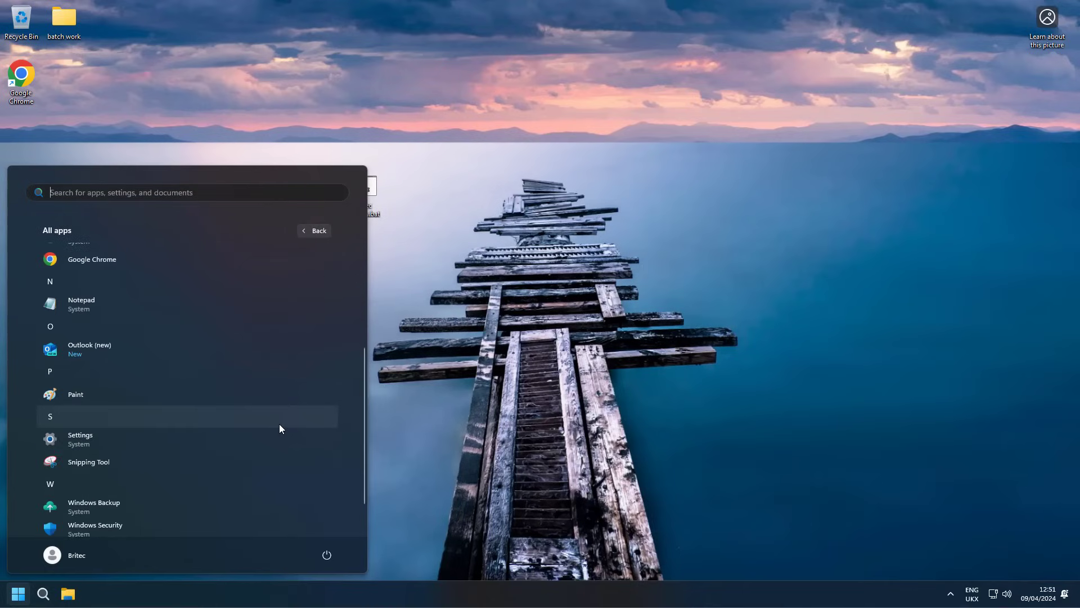
{"action": "scroll", "coordinate": [279, 427], "scroll_direction": "down", "scroll_amount": 1}
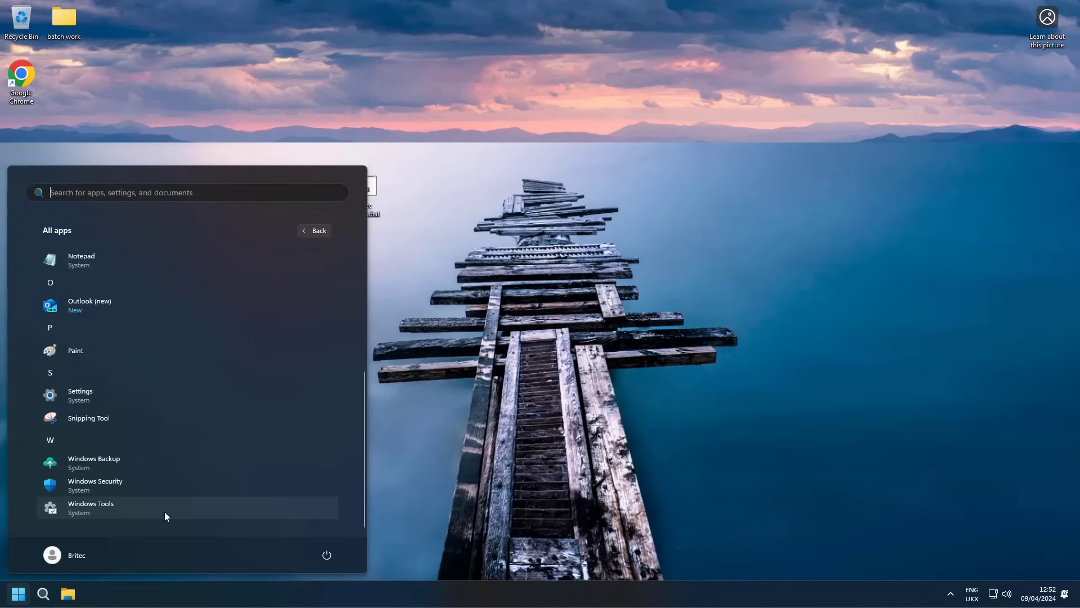
{"action": "right_click", "coordinate": [230, 458]}
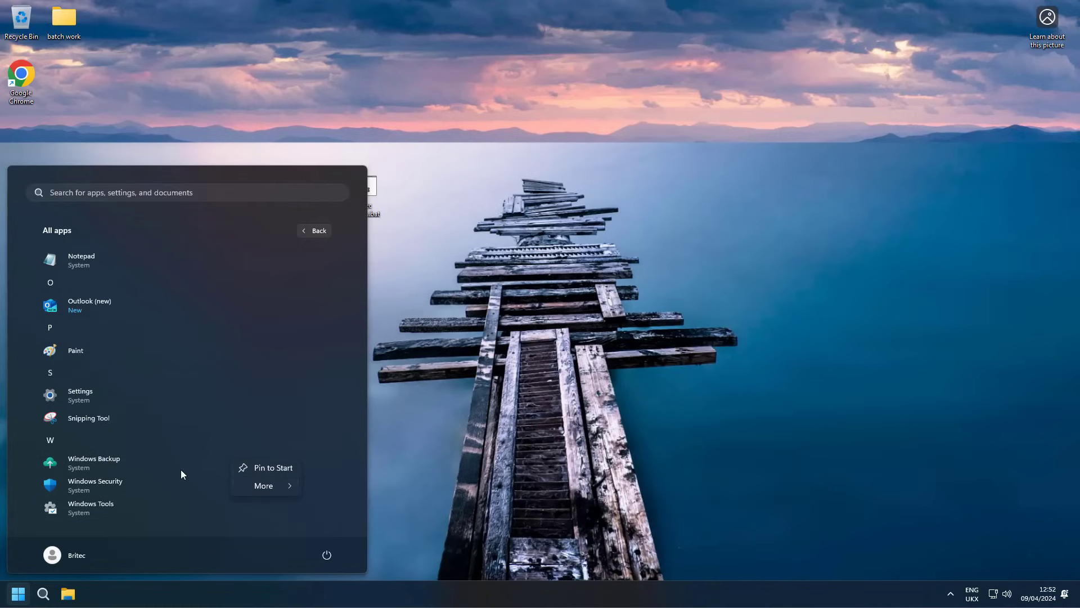
{"action": "left_click", "coordinate": [491, 234]}
{"action": "left_click", "coordinate": [487, 265]}
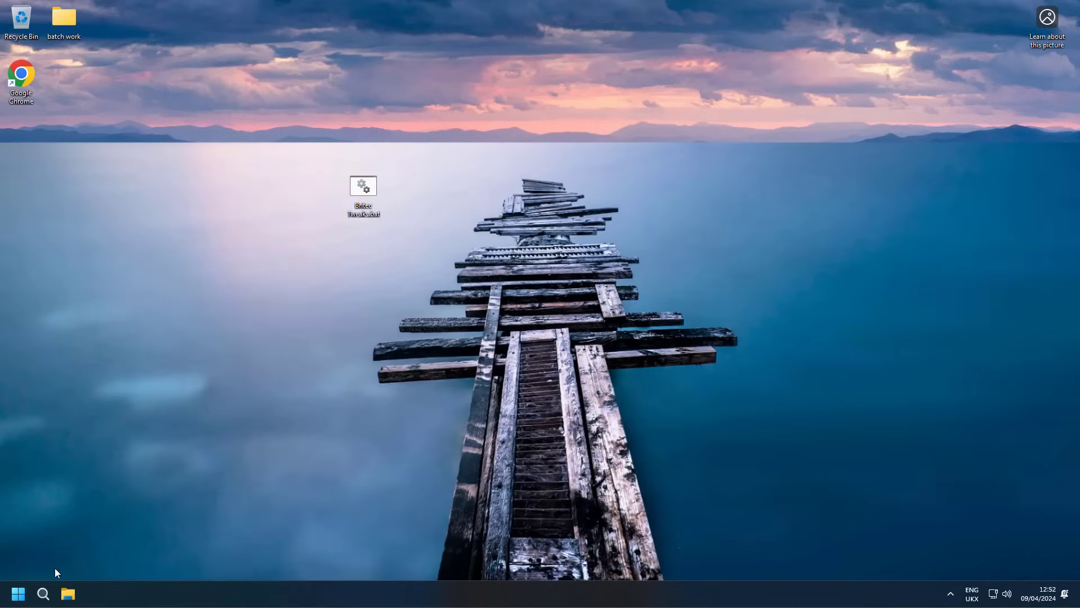
{"action": "left_click", "coordinate": [17, 595]}
Drop the Britec Tweaks.bat desktop icon into the batch work folder
{"action": "left_click", "coordinate": [505, 462]}
{"action": "left_click_drag", "start_coordinate": [368, 220], "coordinate": [60, 15]}
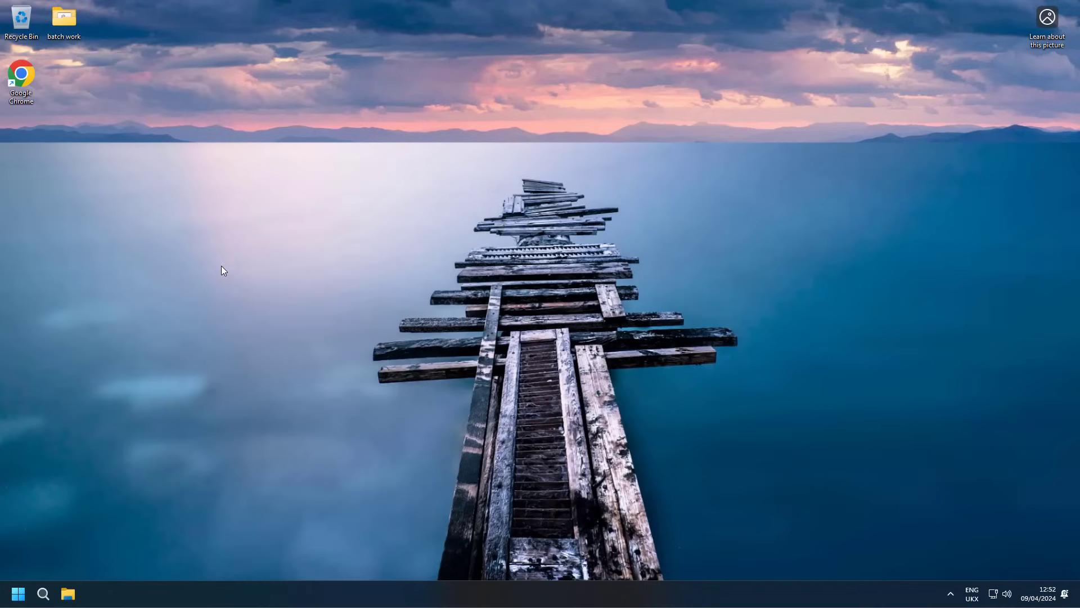